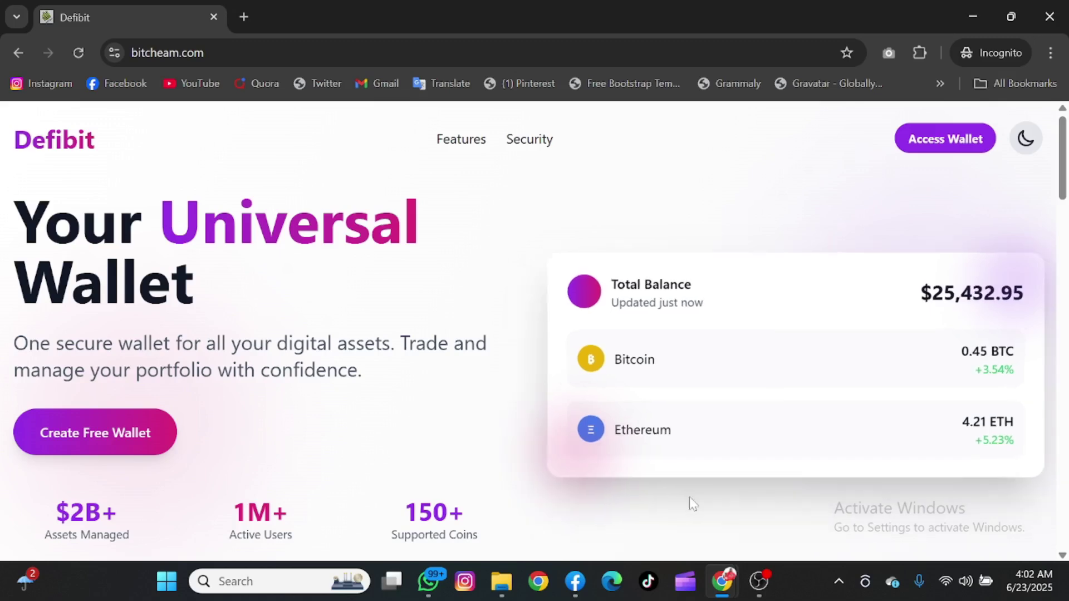
Step: Browse the Defibit landing page, then open the Access Wallet login page
scroll(689, 498, down, 15)
scroll(689, 498, down, 15)
scroll(691, 501, up, 10)
scroll(691, 503, up, 15)
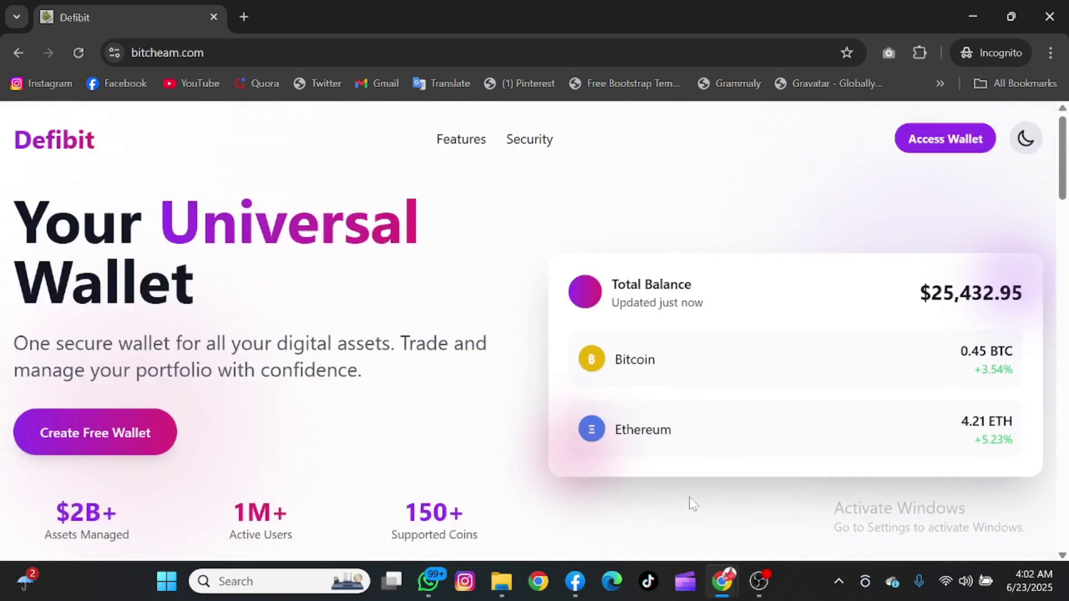
click(933, 148)
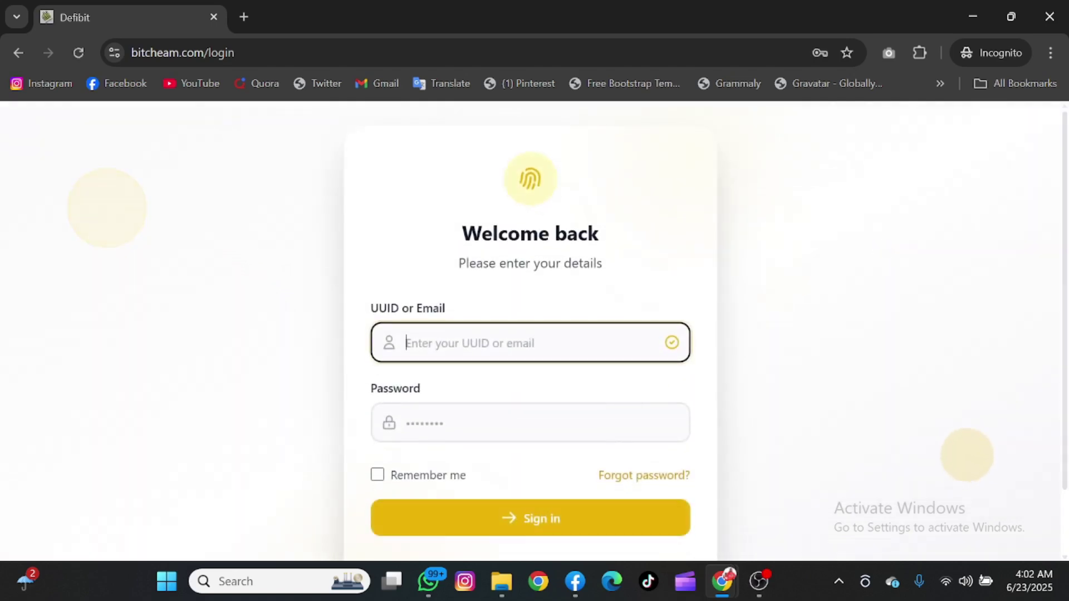
Step: Paste the account e-mail, enter a six-character password, and sign in
key(ctrl+v)
click(409, 424)
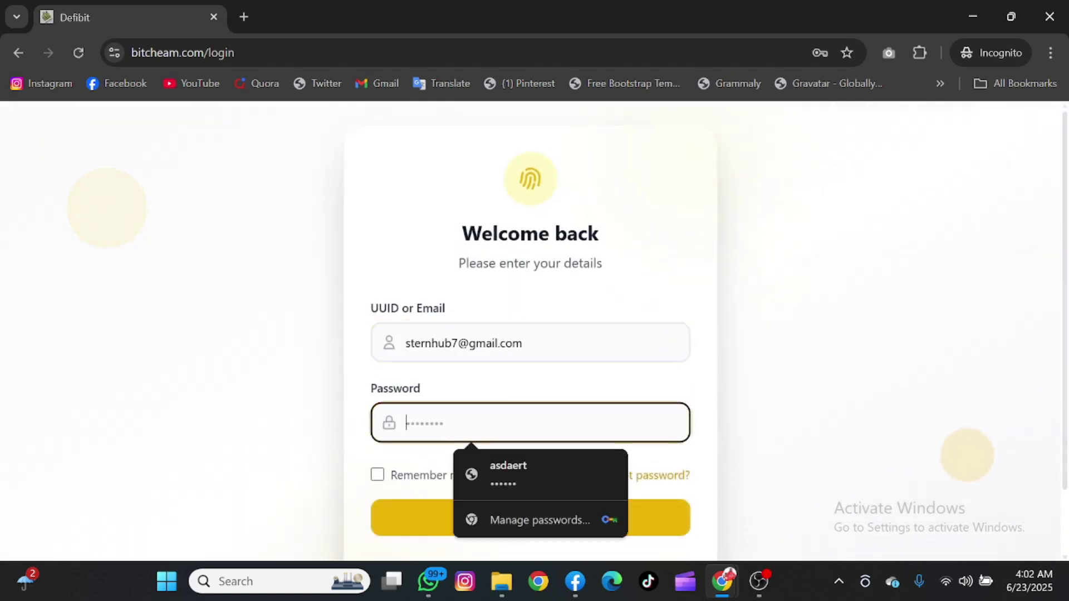
text(aaa)
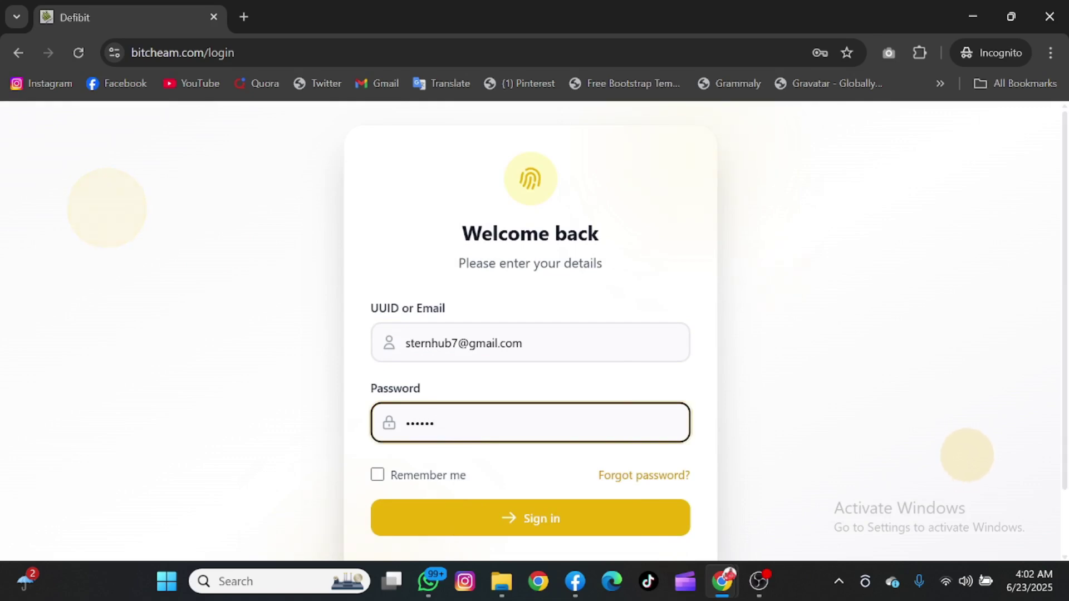
key(ctrl+a)
text(aaaaaa)
click(524, 514)
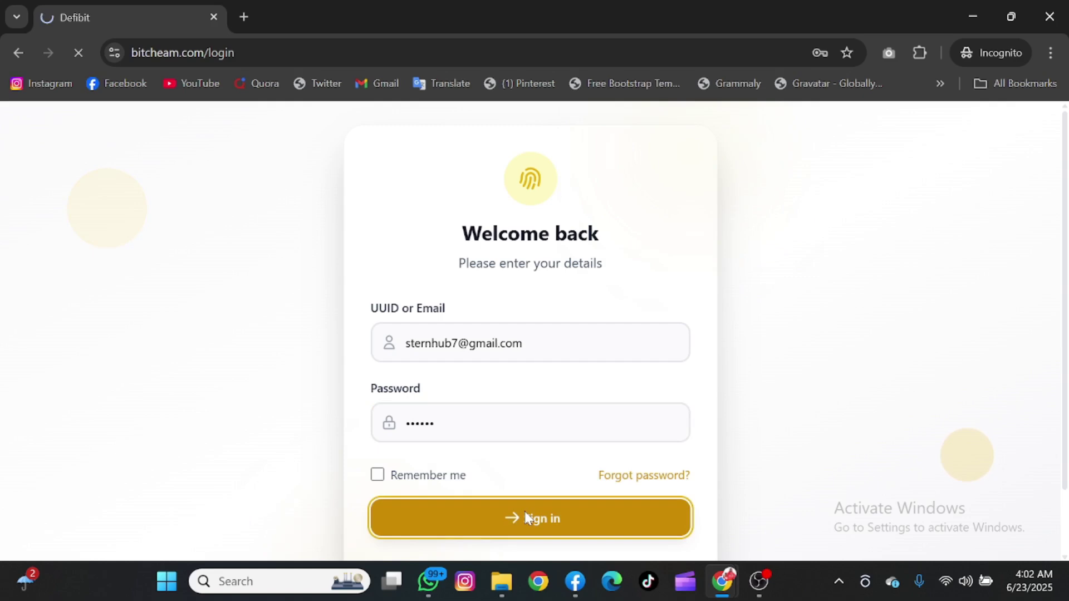
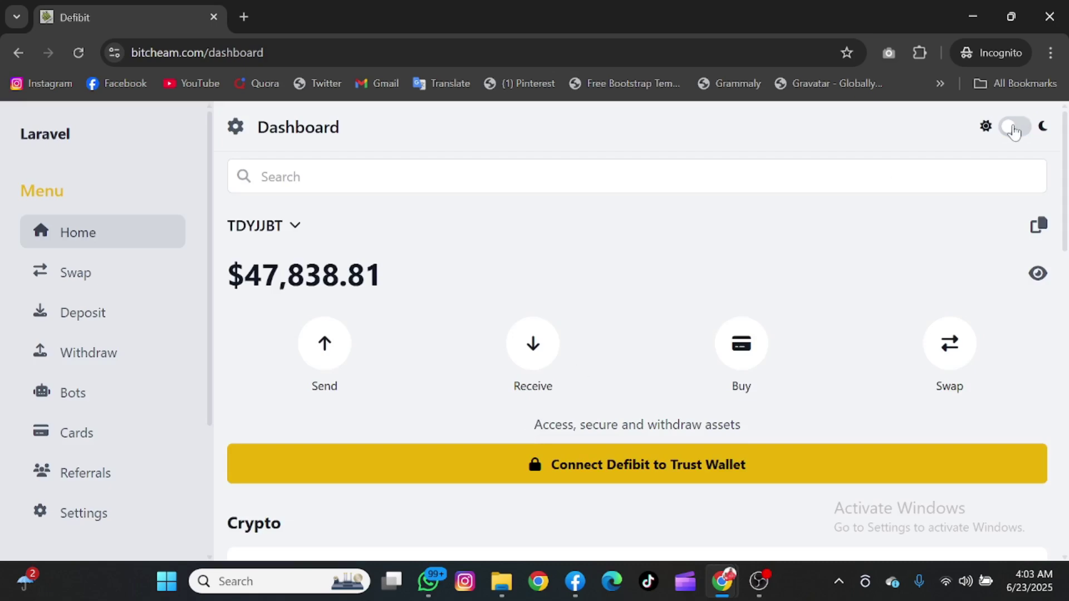
Step: Turn on dark mode with the moon-icon theme toggle and scroll down to the Crypto holdings list
click(1015, 129)
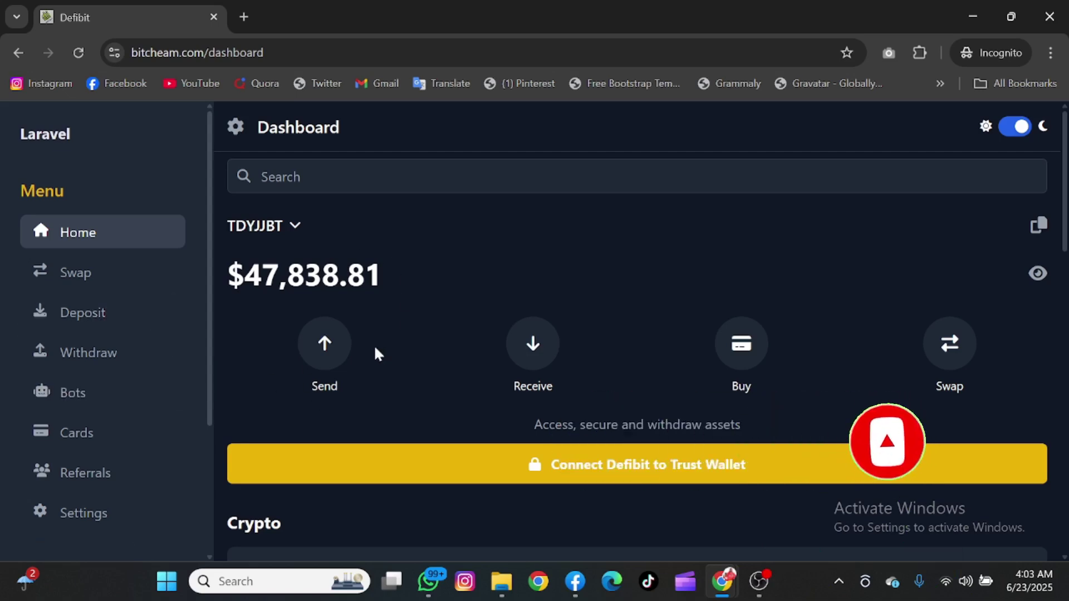
scroll(376, 353, down, 1)
scroll(375, 351, down, 3)
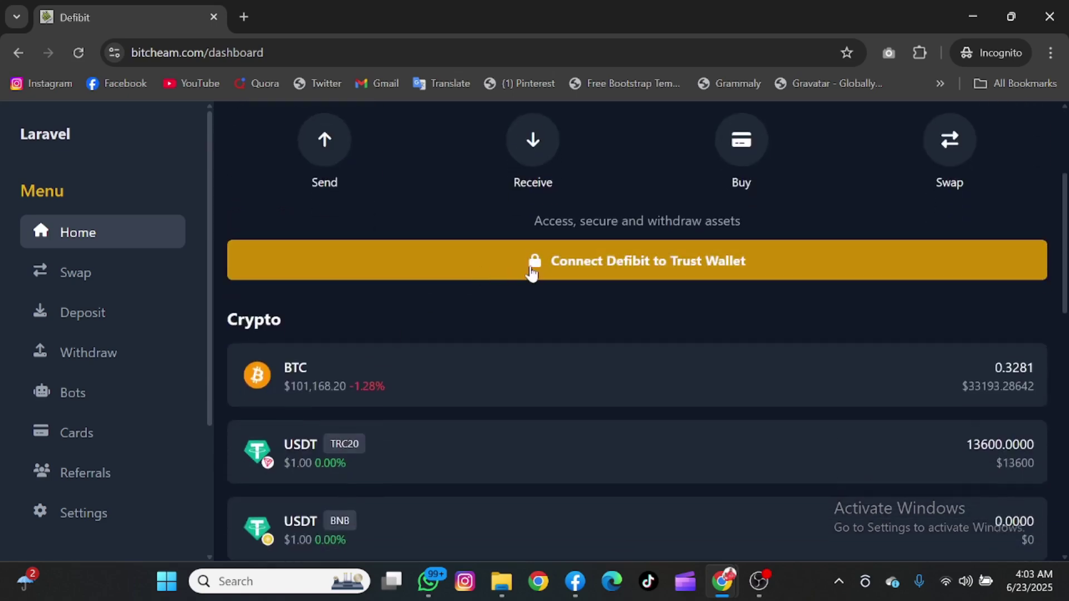
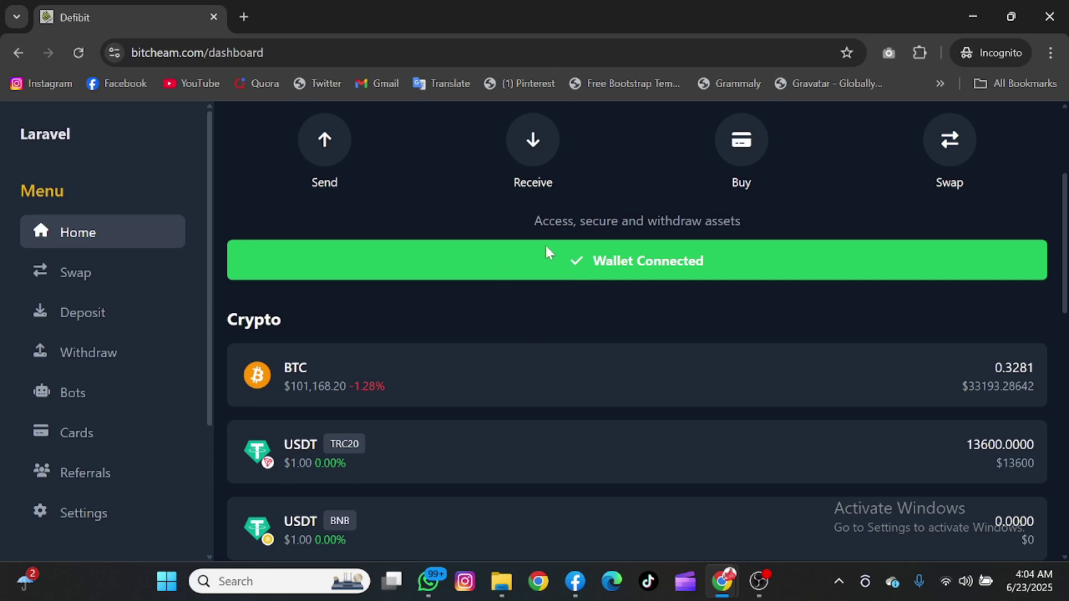
Step: Open the Swap page and browse the Select asset list, closing it without choosing an asset
scroll(477, 377, down, 12)
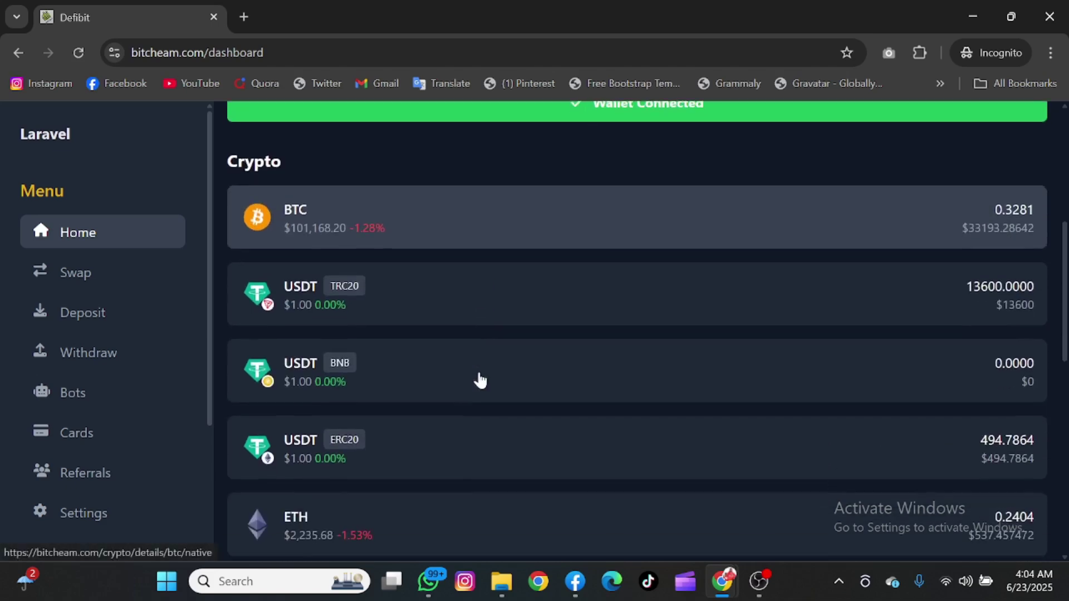
scroll(479, 379, up, 12)
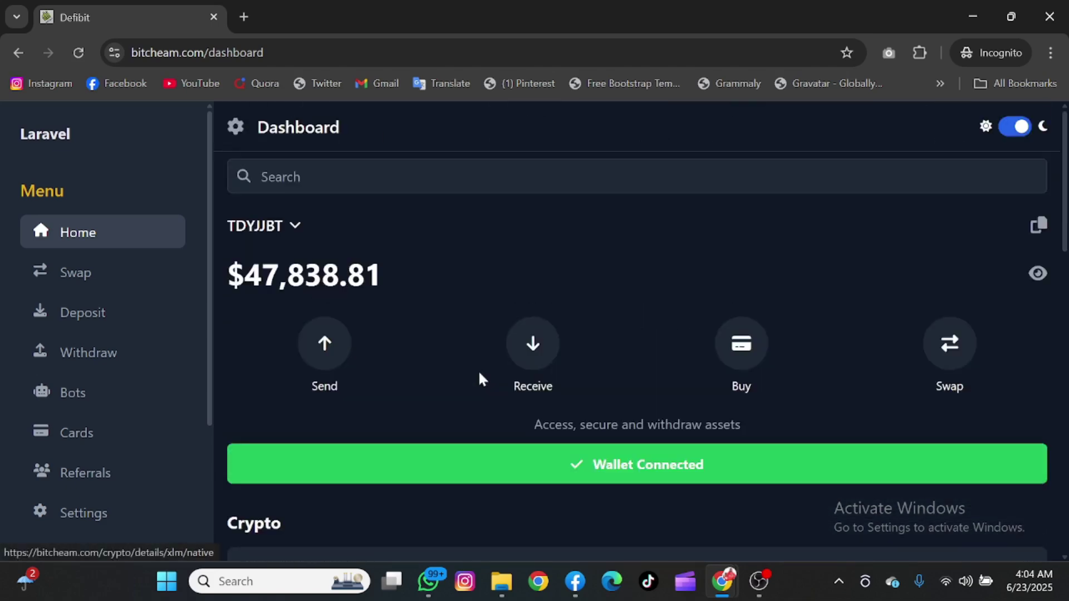
click(92, 278)
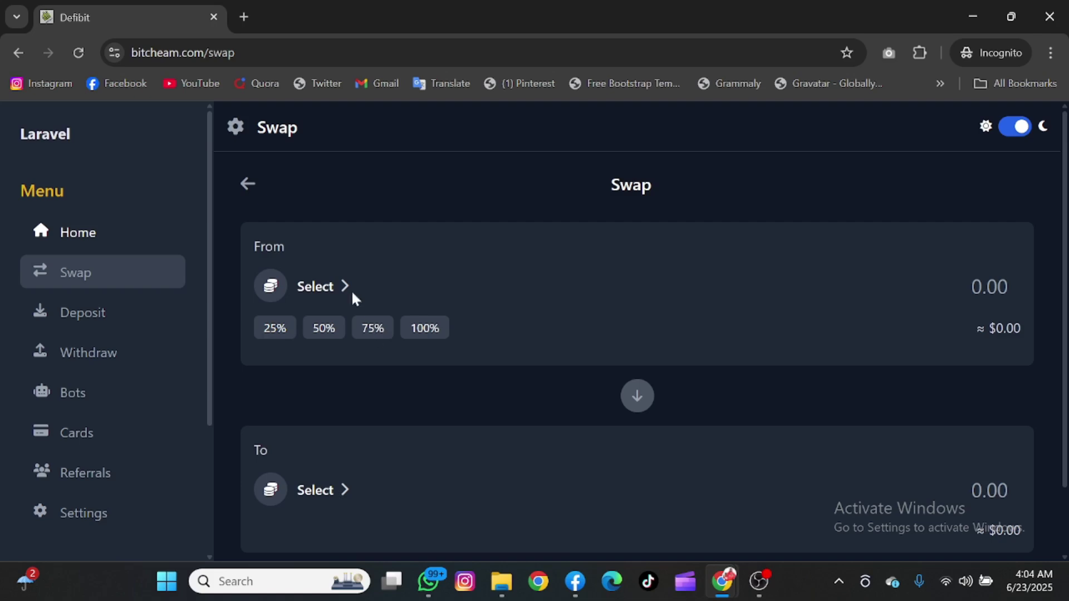
click(337, 281)
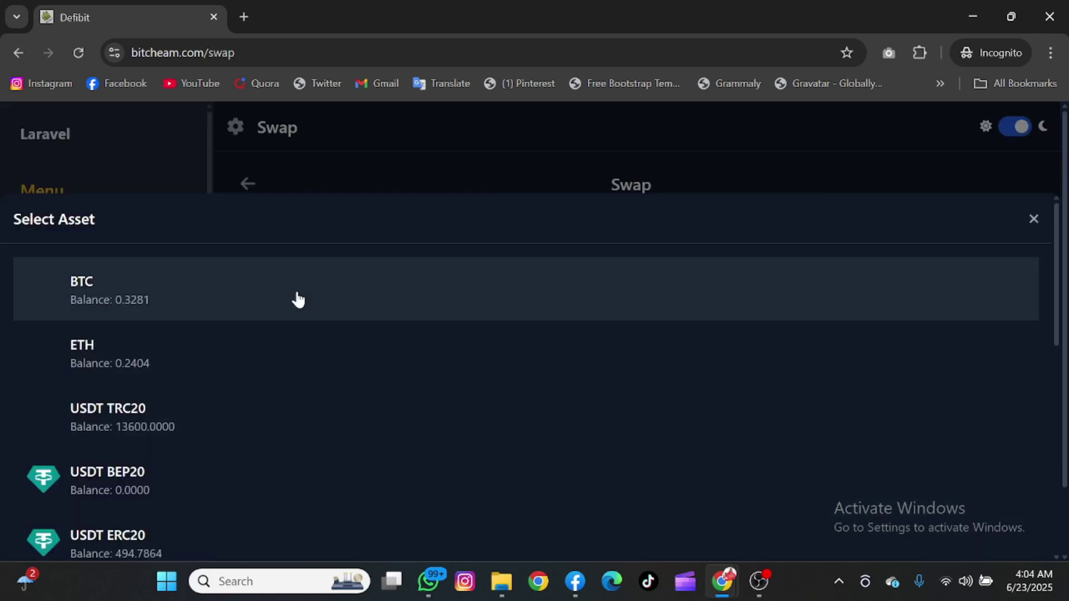
scroll(226, 418, down, 5)
scroll(225, 419, up, 5)
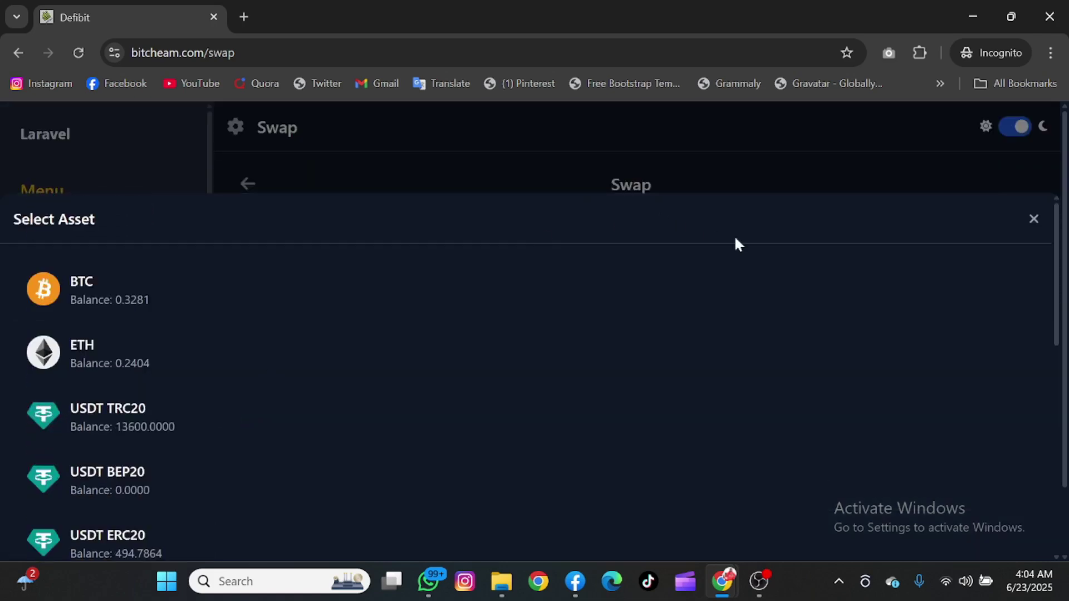
click(1031, 221)
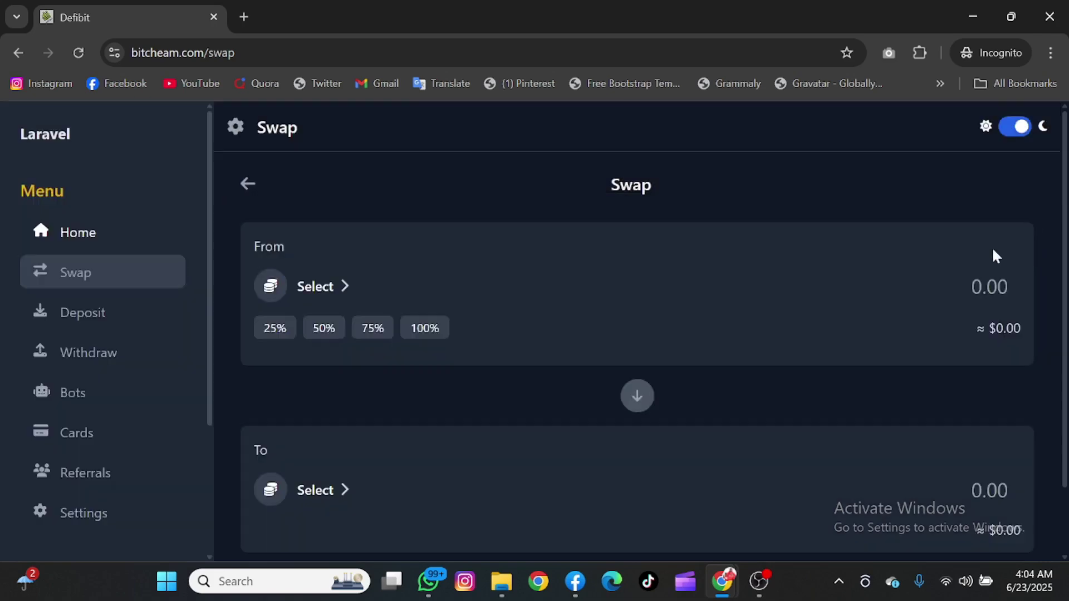
Step: Glance at the Send options, then view the Bots dashboard with the $1,000.00 BTC Grid Pro bot
scroll(516, 420, down, 2)
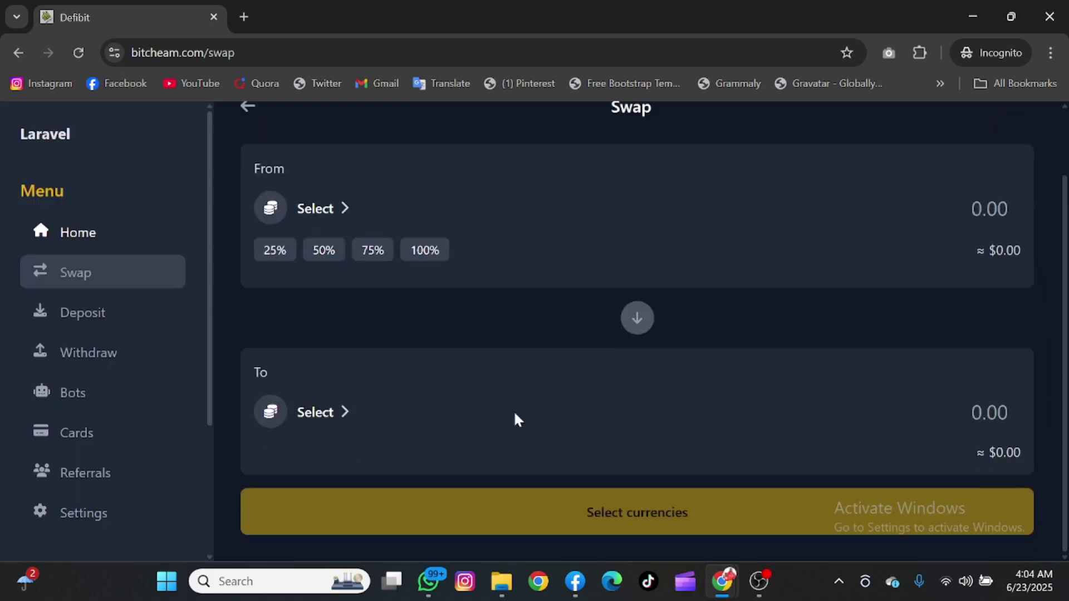
click(80, 323)
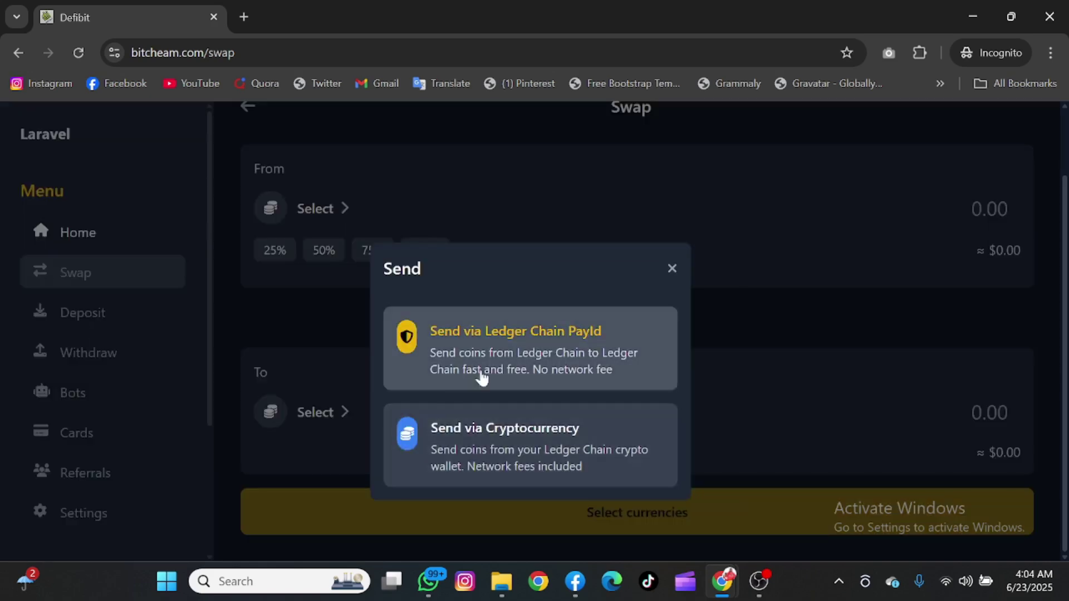
click(671, 278)
click(59, 392)
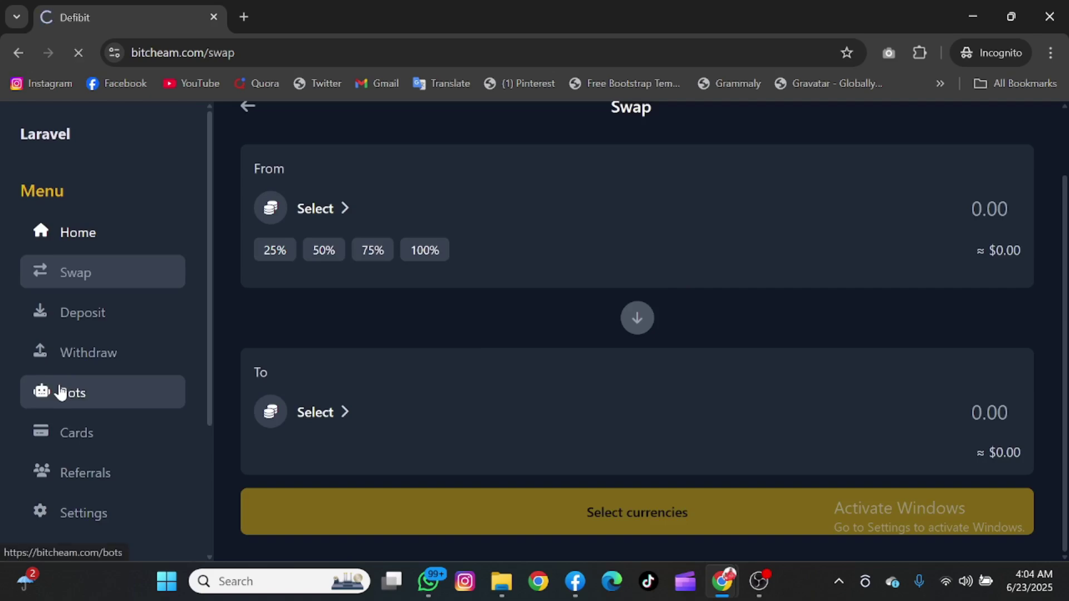
scroll(334, 433, down, 1)
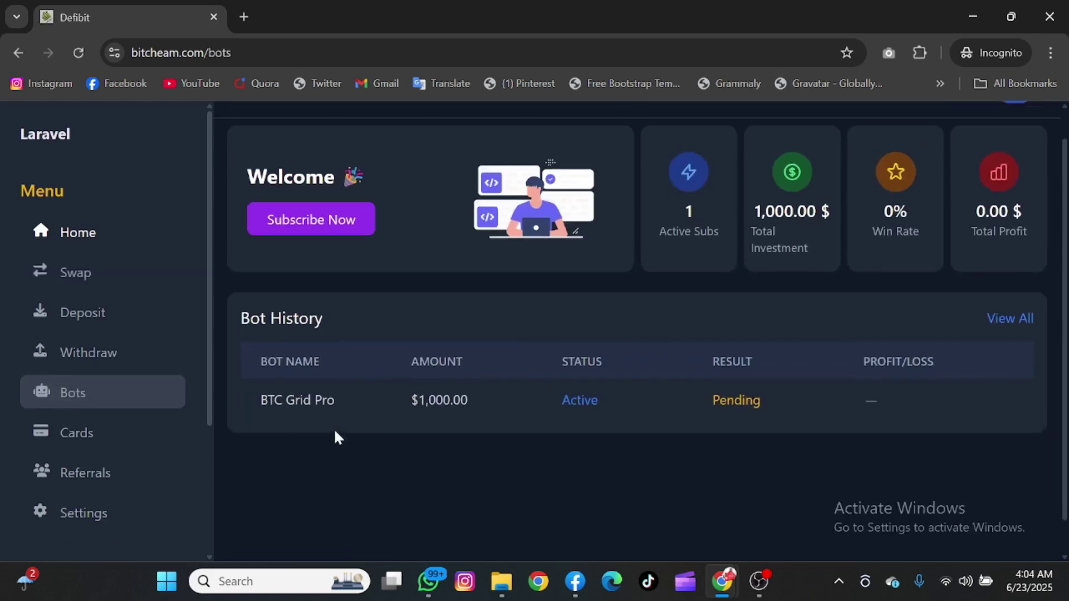
click(59, 449)
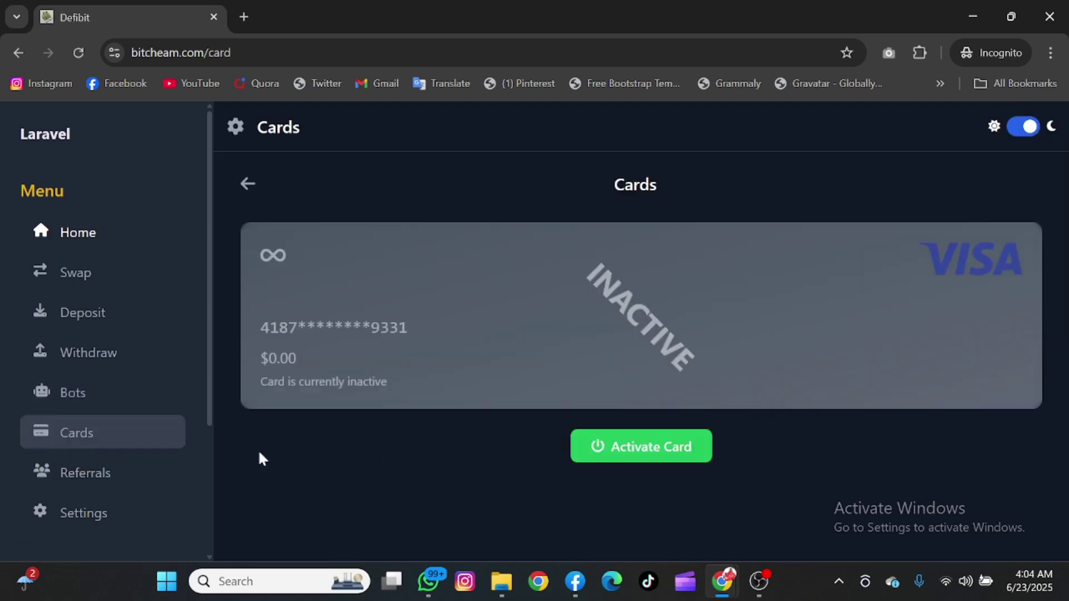
scroll(105, 470, down, 3)
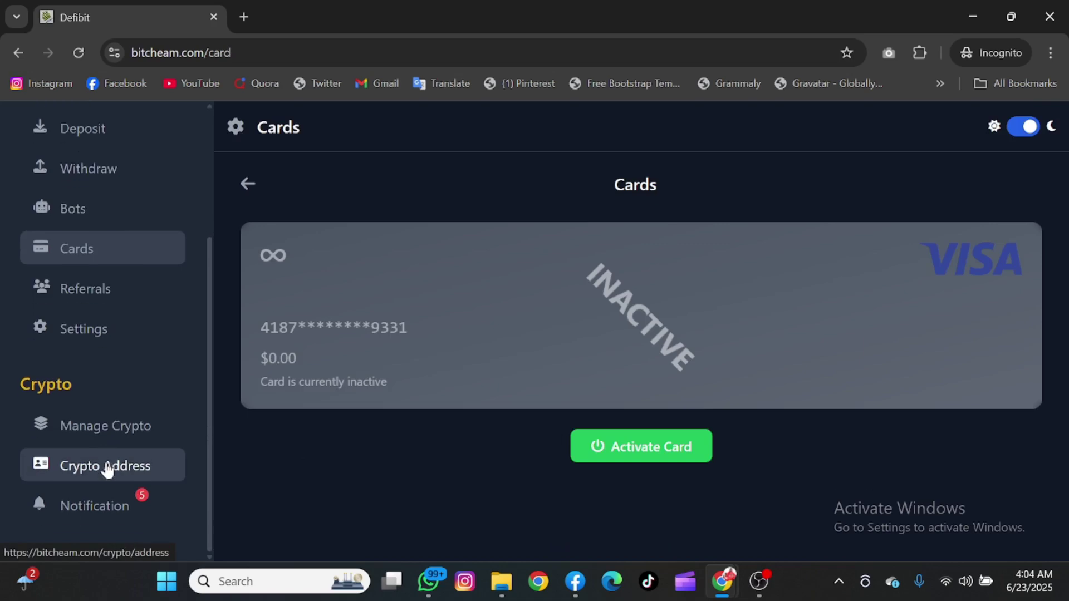
click(96, 432)
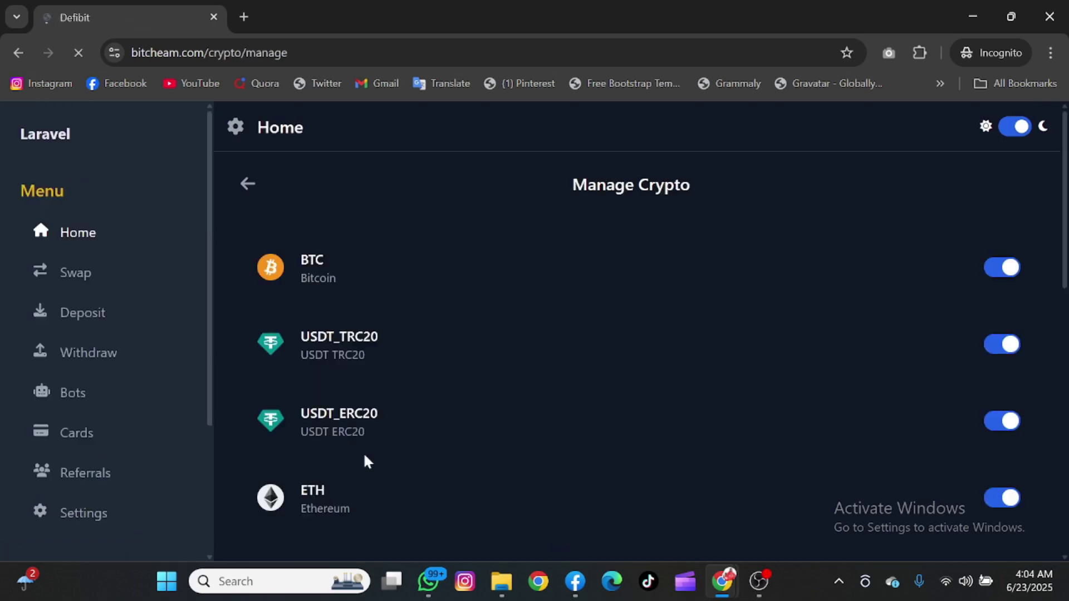
scroll(363, 454, down, 6)
scroll(363, 454, up, 7)
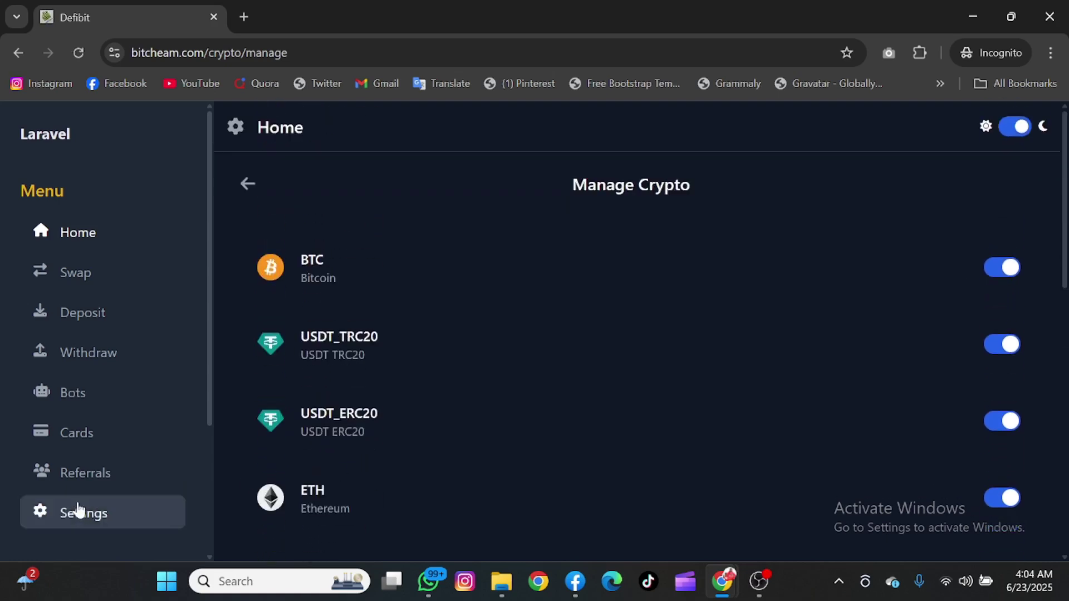
scroll(89, 462, down, 3)
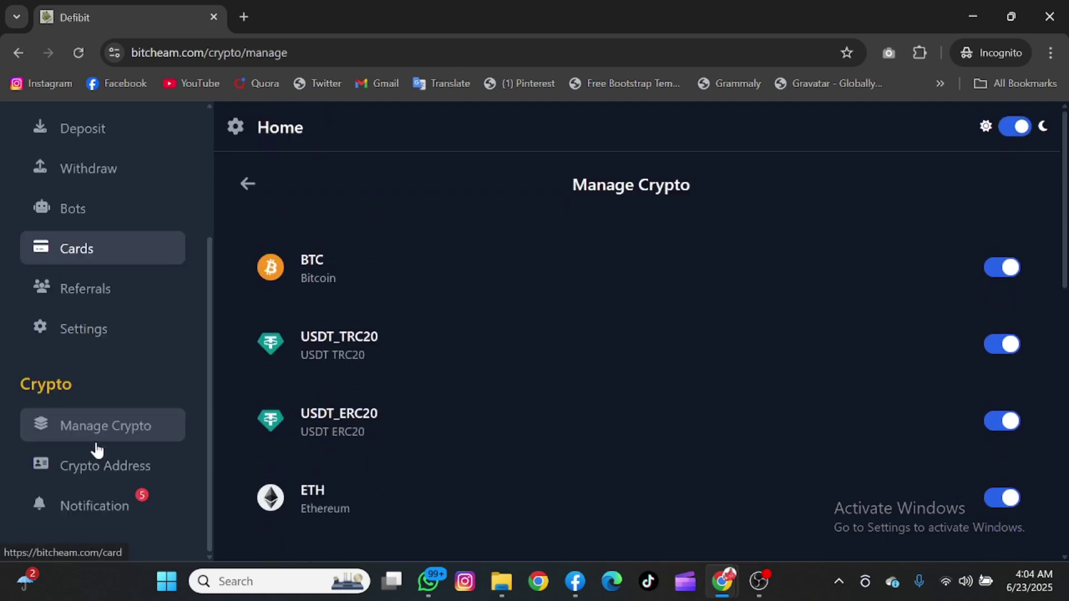
click(91, 479)
scroll(298, 477, down, 3)
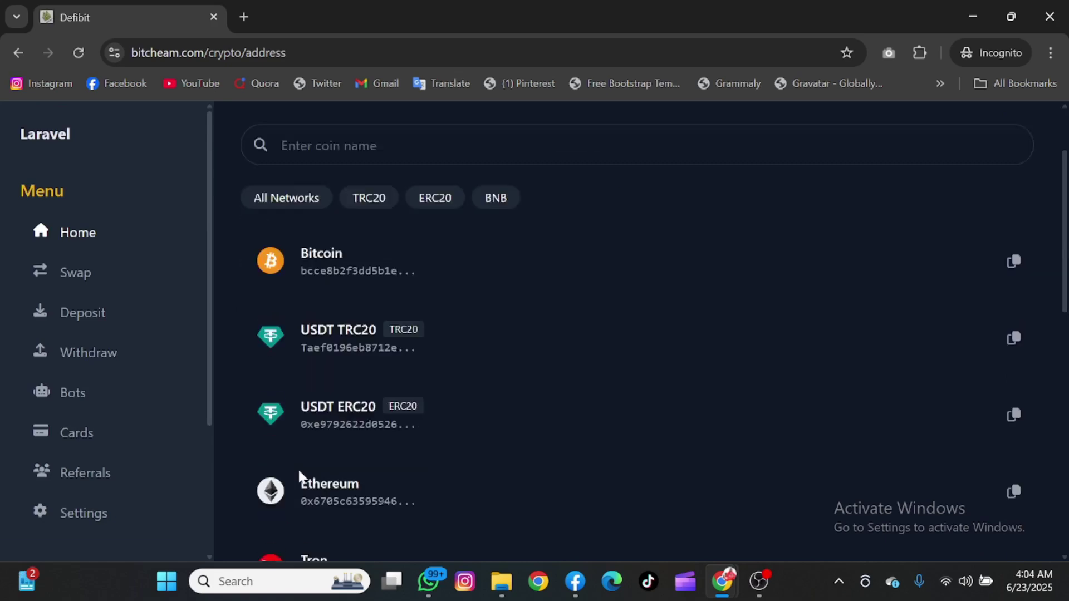
scroll(299, 474, down, 10)
scroll(299, 473, up, 9)
scroll(299, 474, up, 3)
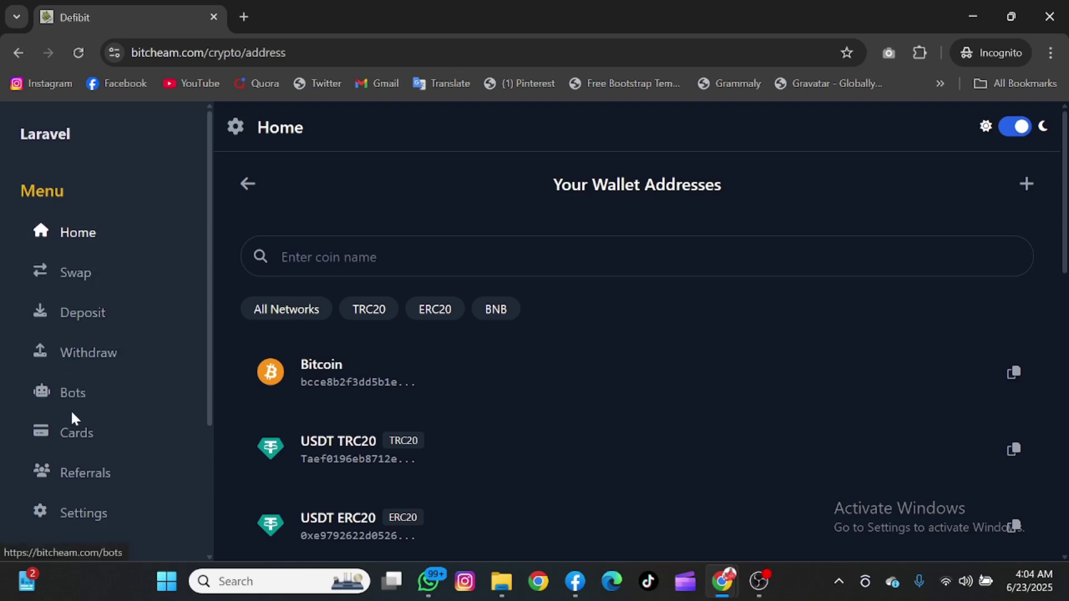
click(76, 393)
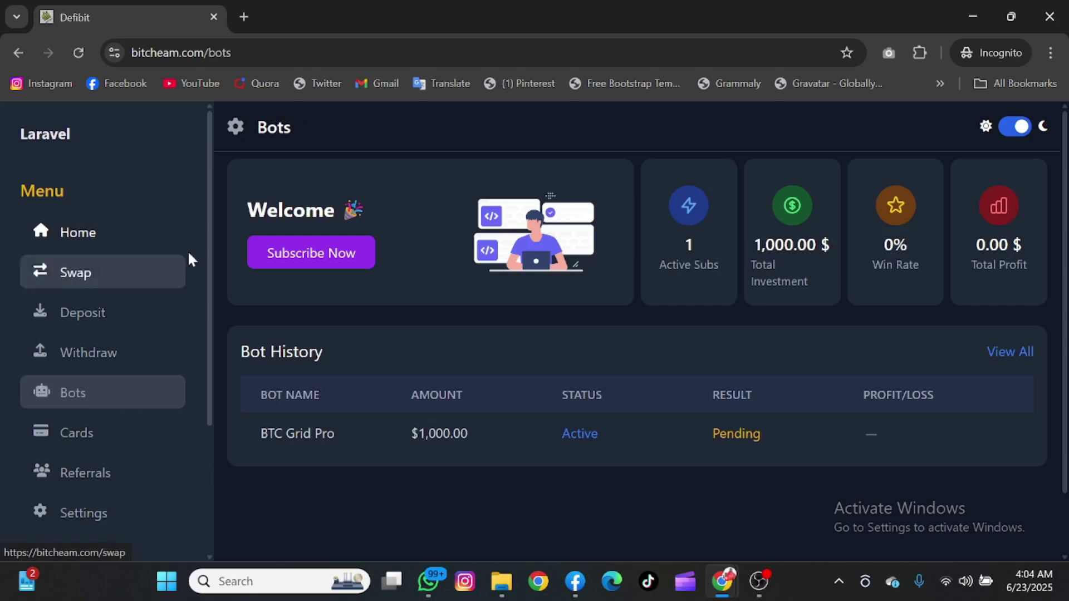
scroll(482, 277, down, 1)
scroll(482, 276, up, 1)
Step: Start a new bot subscription with Grid Bot as the type and 12h duration
click(353, 248)
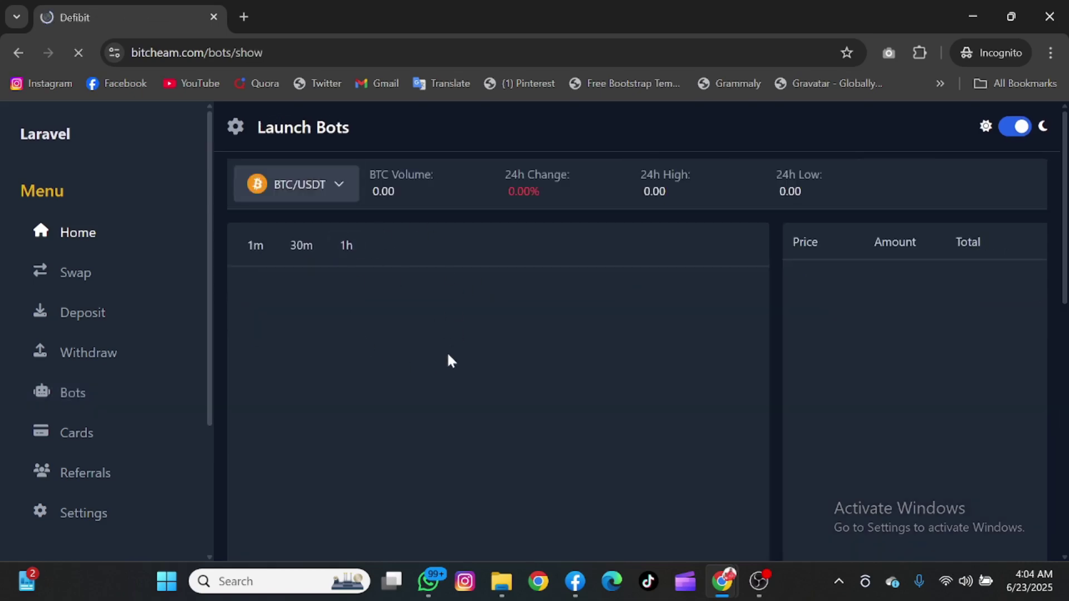
scroll(635, 325, down, 1)
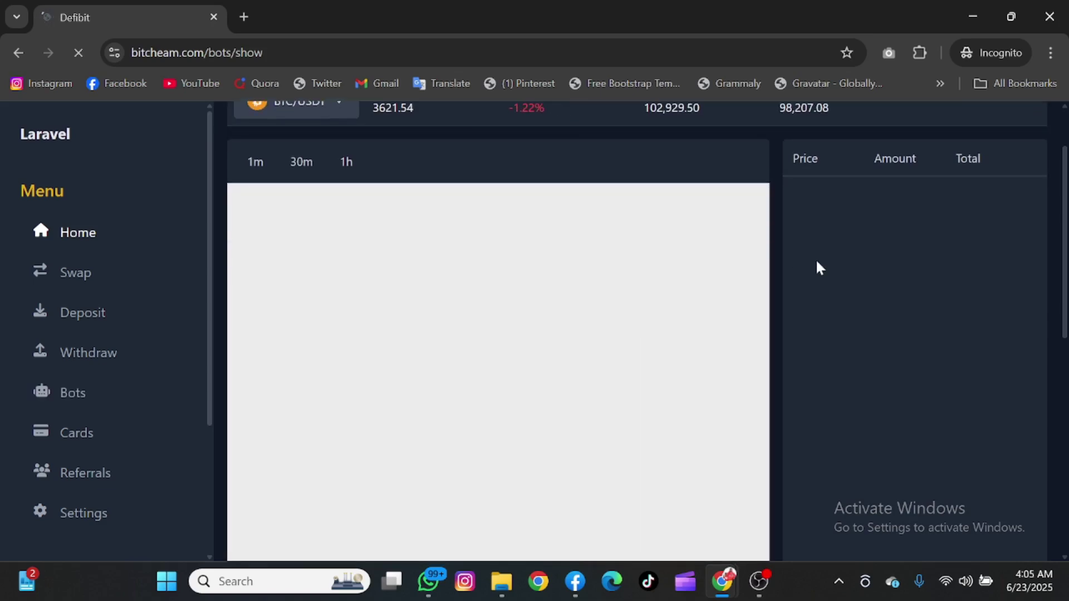
scroll(817, 261, down, 8)
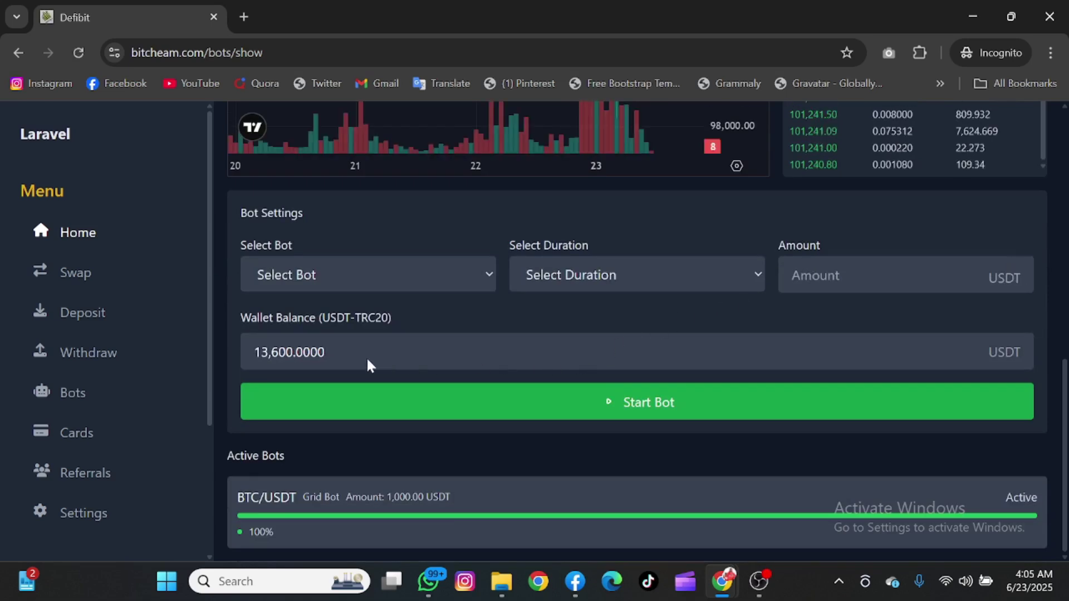
click(348, 275)
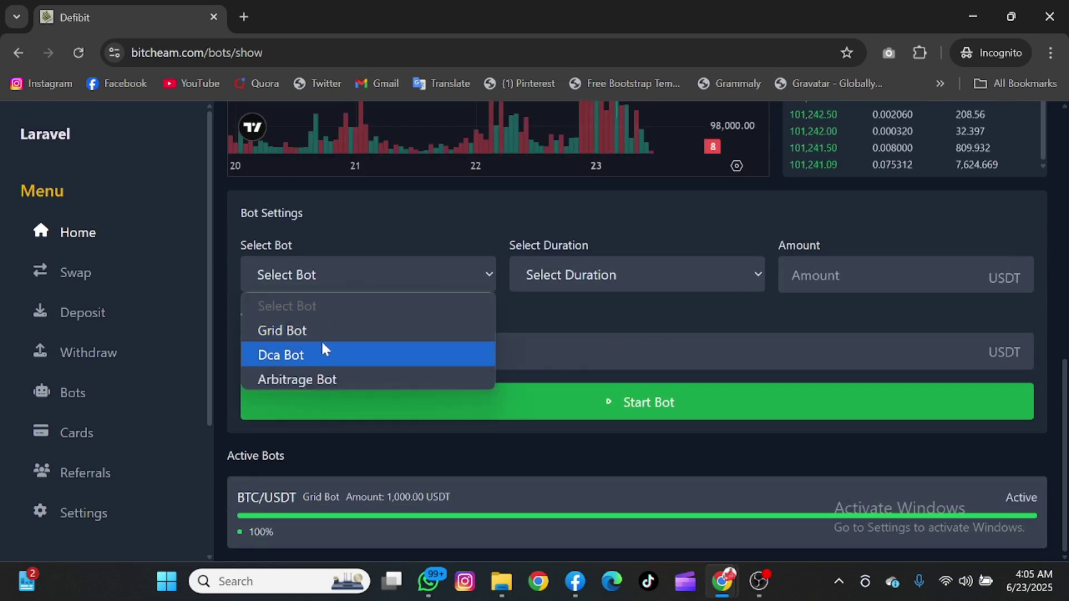
click(319, 333)
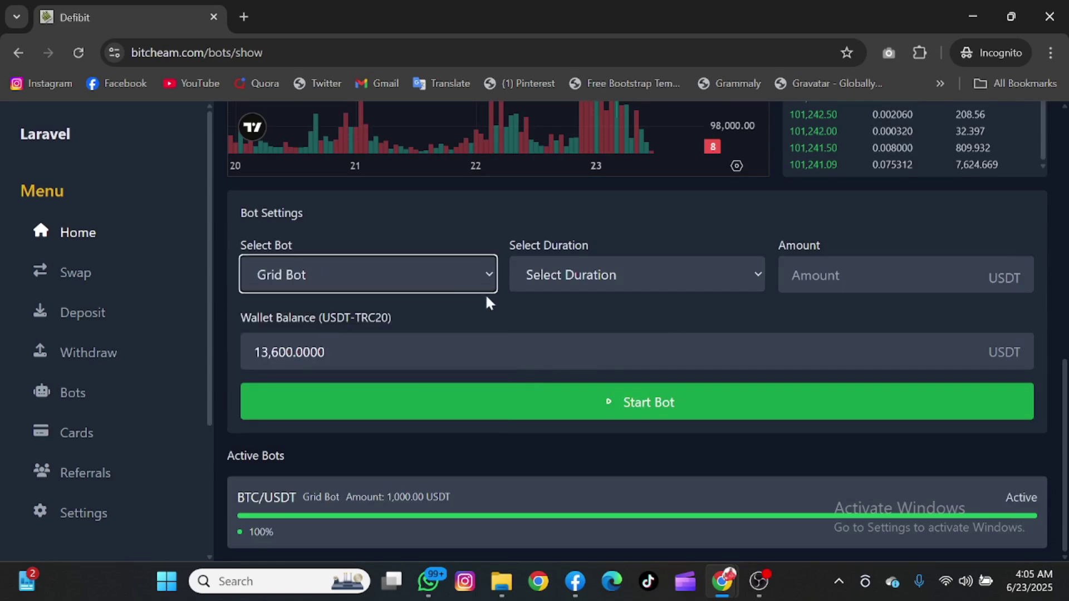
click(563, 265)
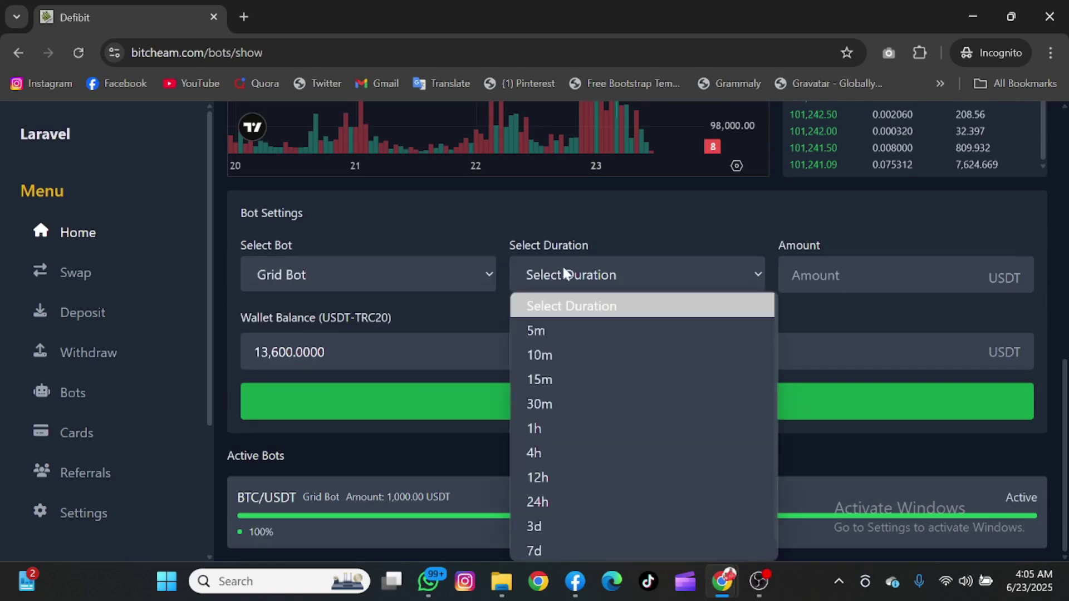
click(553, 479)
Step: Try launching with 50000 USDT, then with a re-edited amount; both fail the amount range check
click(1012, 275)
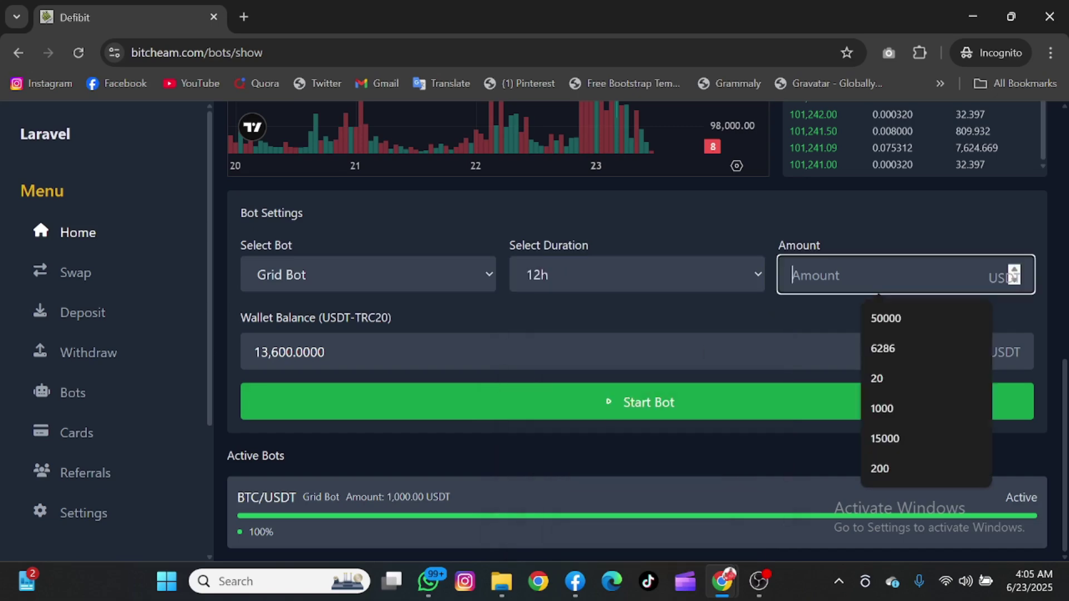
click(880, 313)
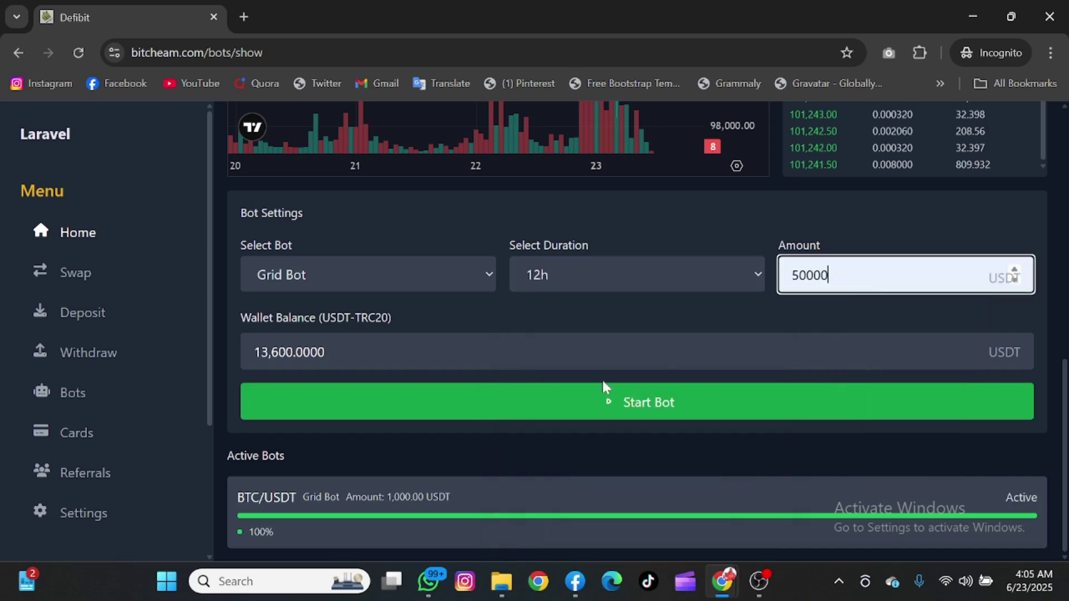
click(516, 363)
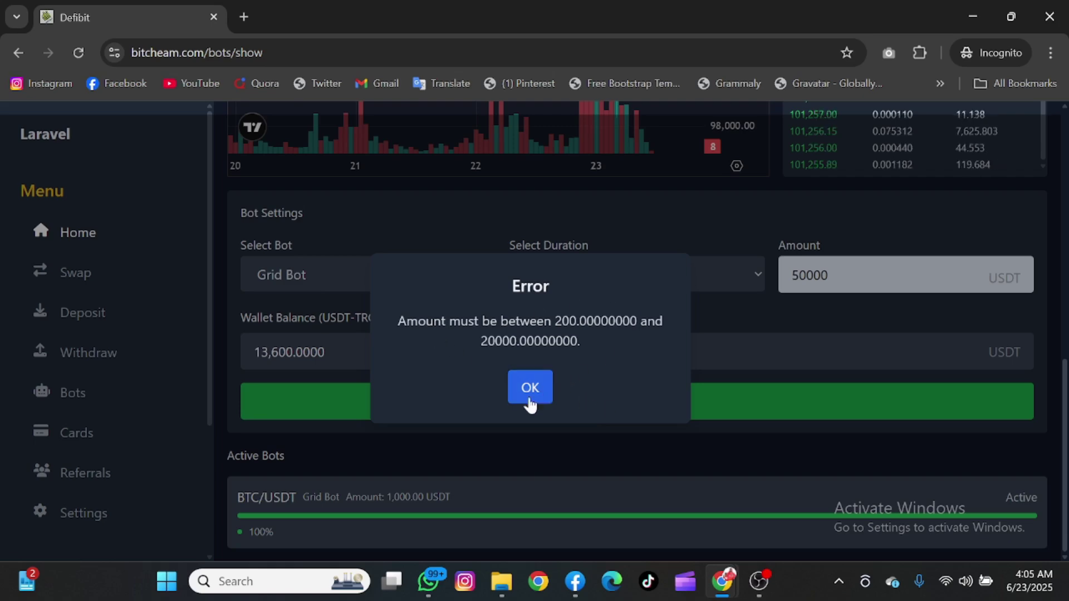
click(529, 388)
click(1015, 276)
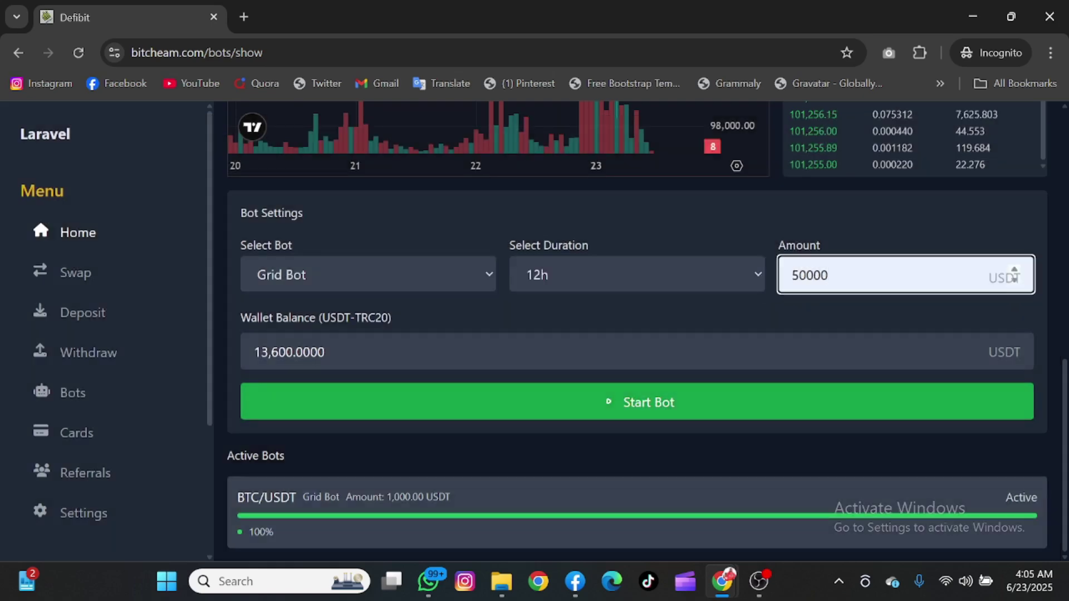
text(4353)
click(674, 421)
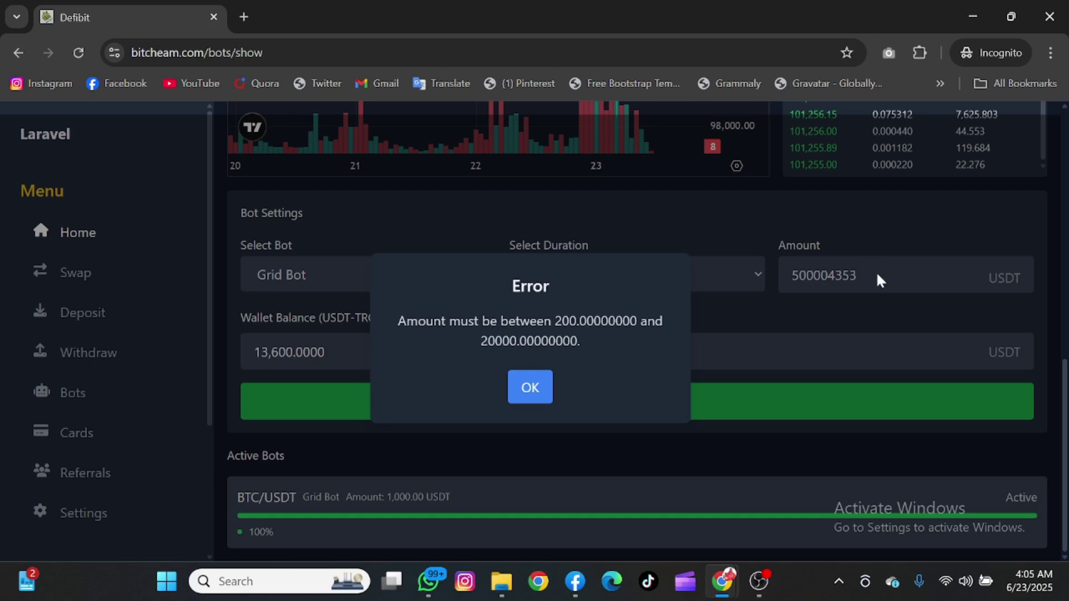
click(526, 390)
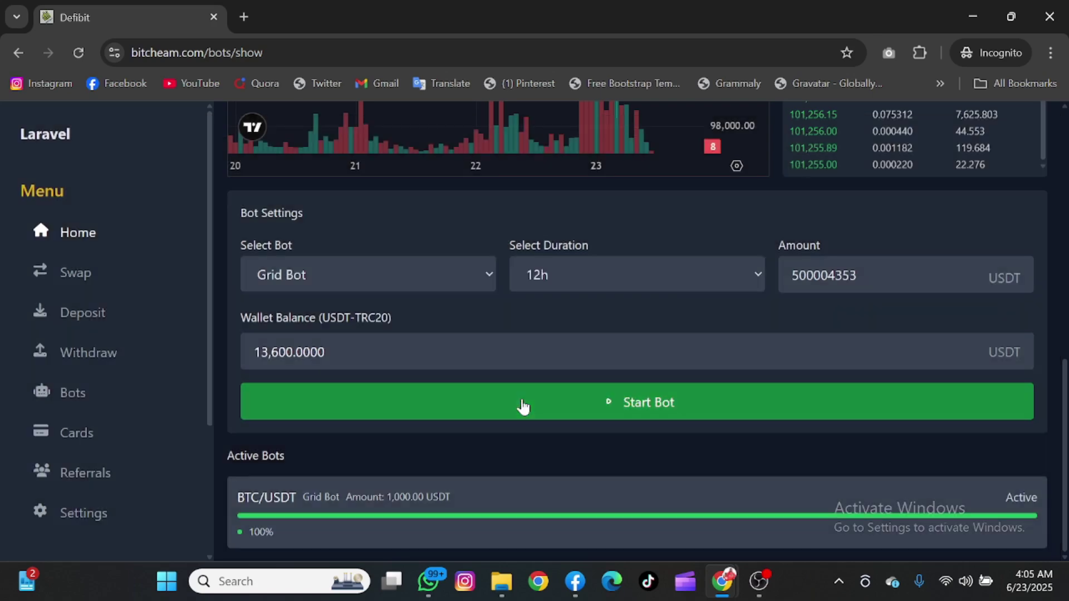
Step: Trim the amount to 500 USDT and retry the launch, dismissing the 'Failed to subscribe' errors
click(1010, 277)
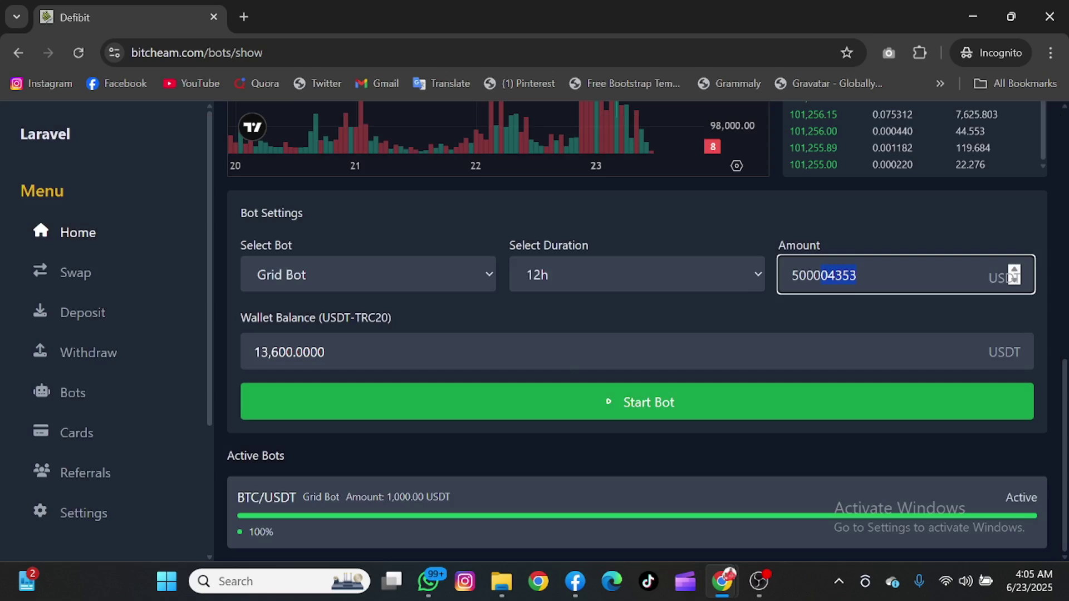
key(BackSpace)
key(BackSpace)
click(678, 411)
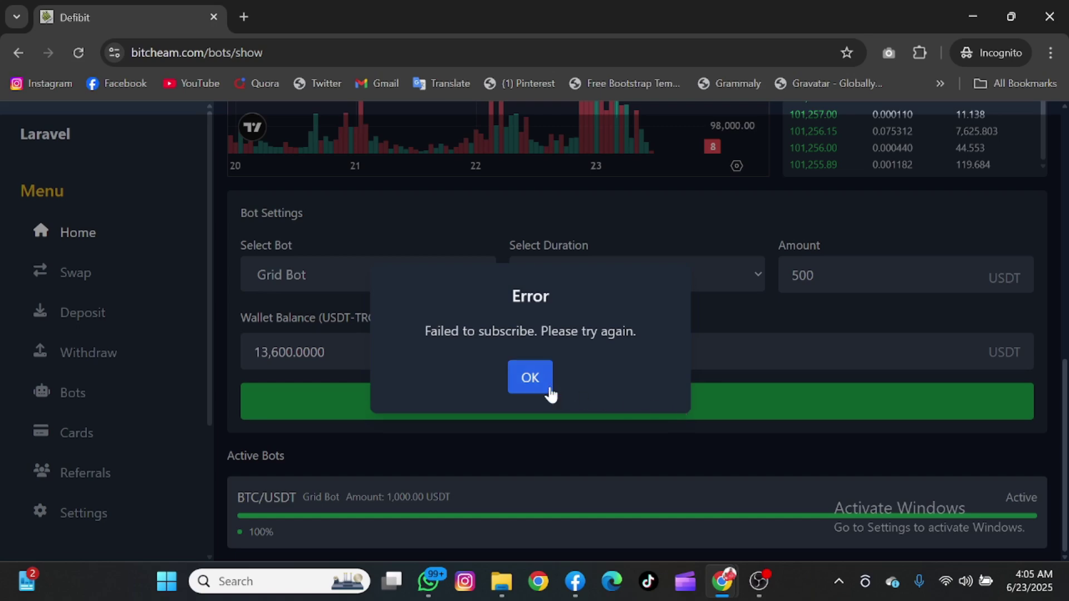
click(542, 390)
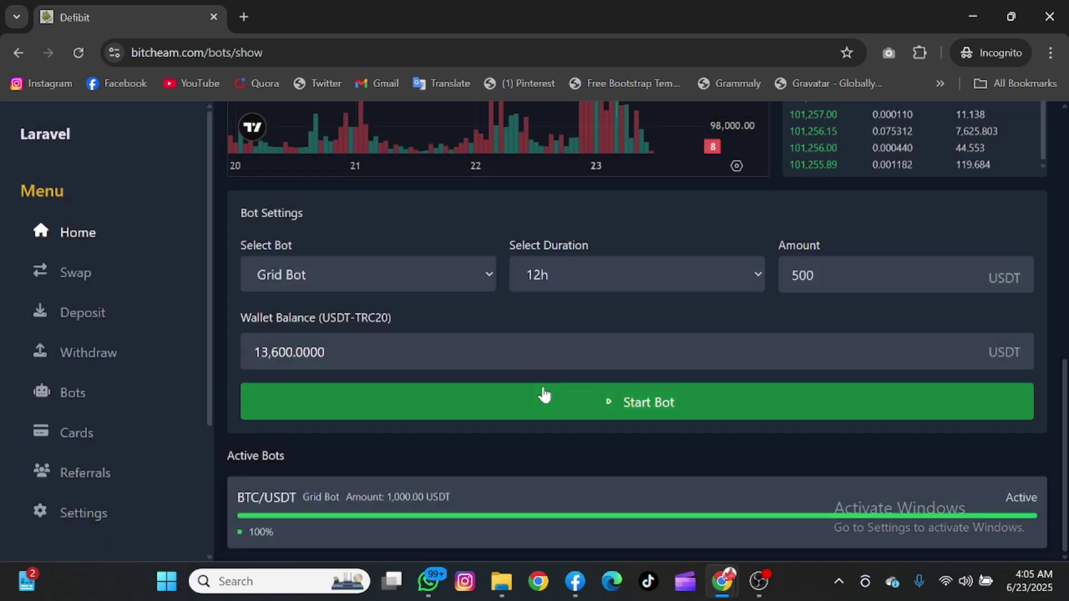
click(544, 396)
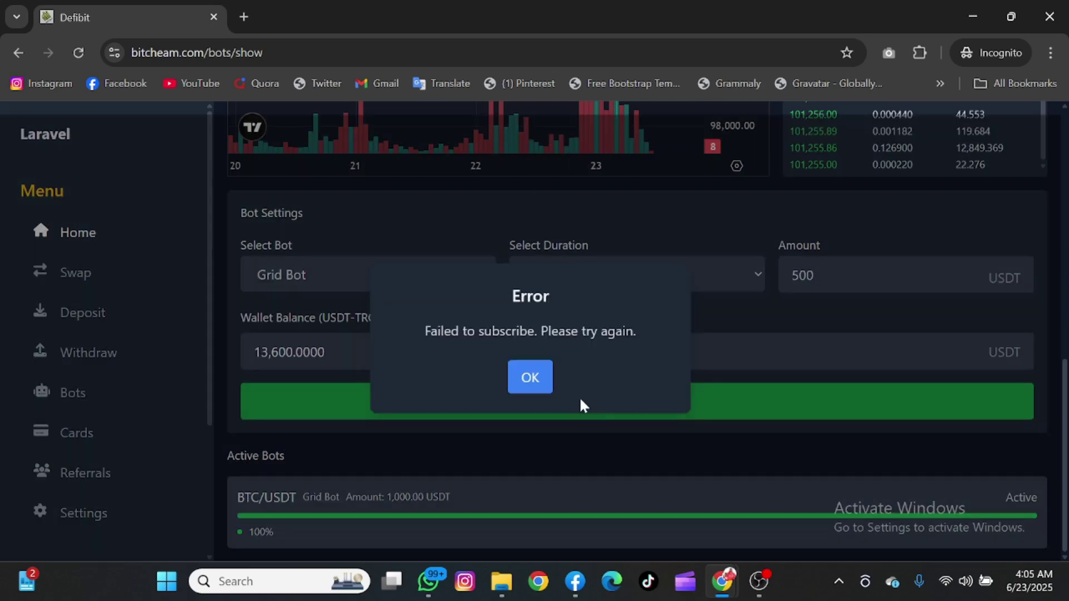
click(531, 381)
scroll(532, 387, up, 7)
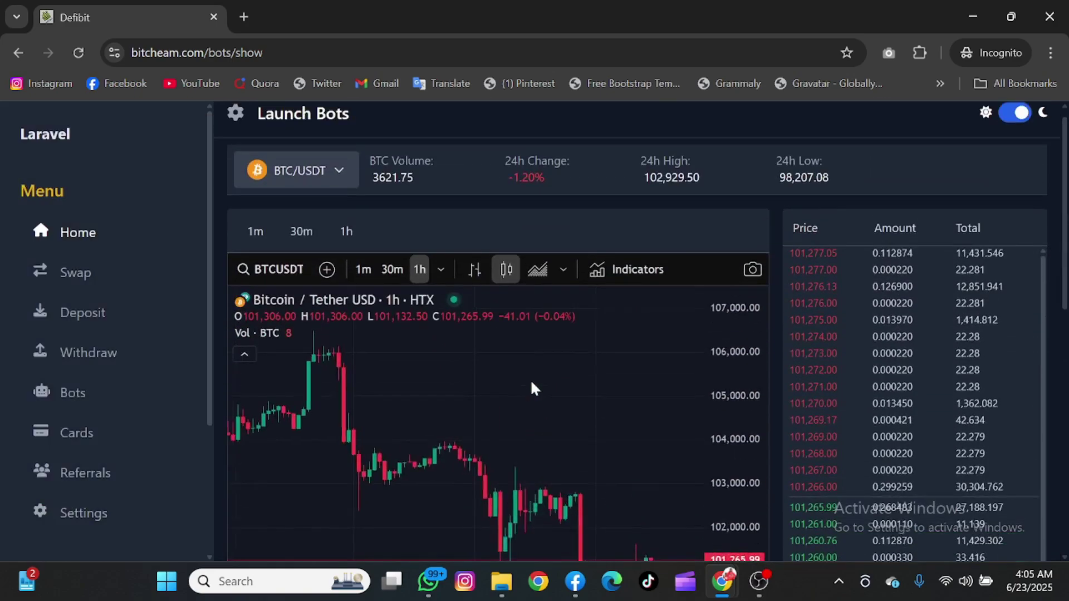
Step: Log out from the Settings page and return to the wallet sign-in page
scroll(146, 450, down, 3)
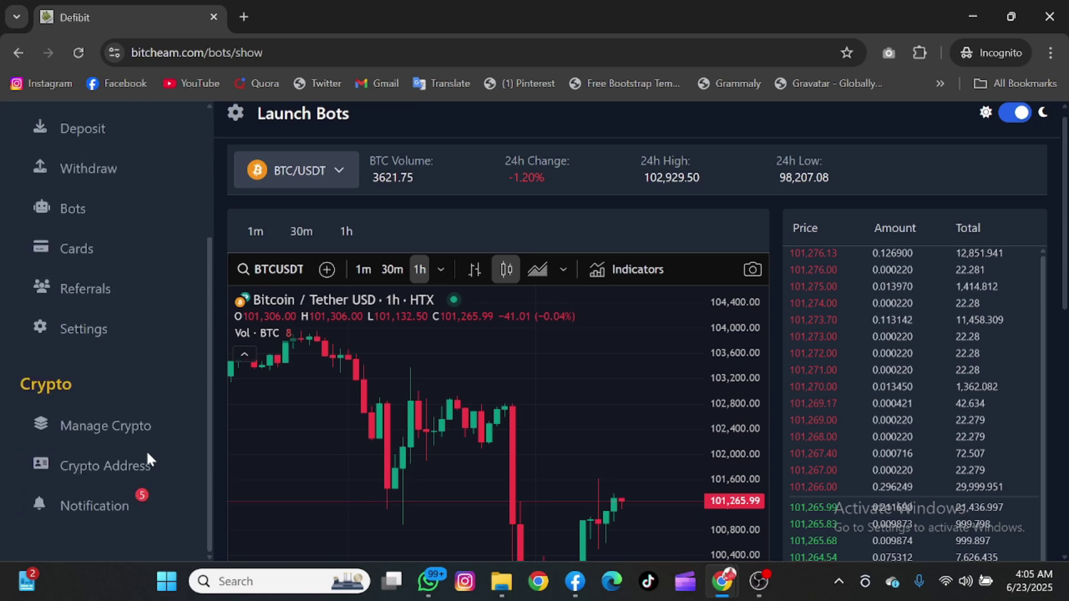
click(84, 331)
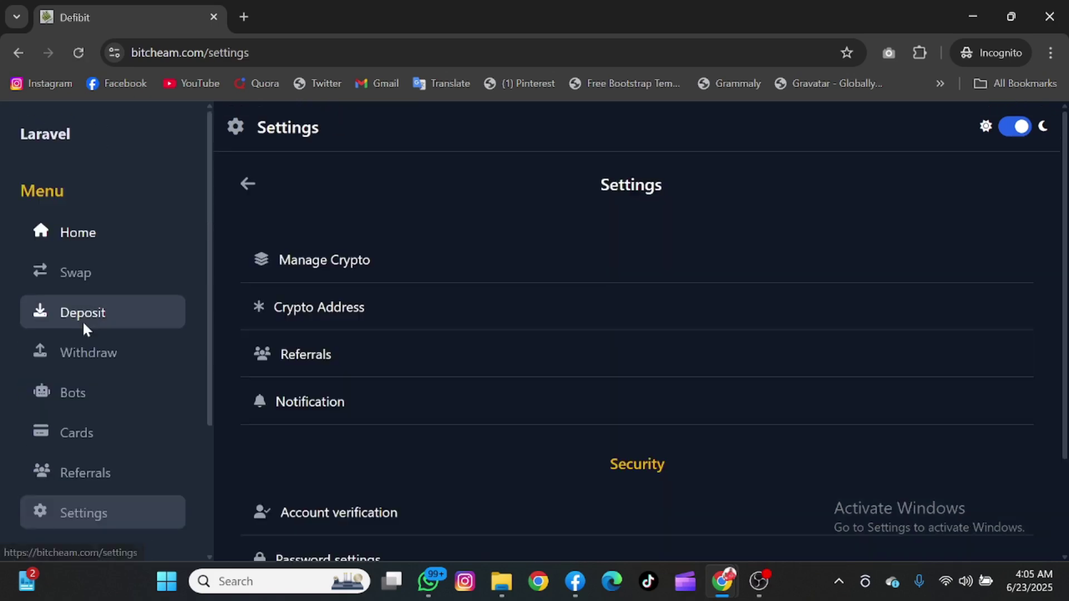
scroll(318, 379, down, 2)
scroll(318, 379, up, 2)
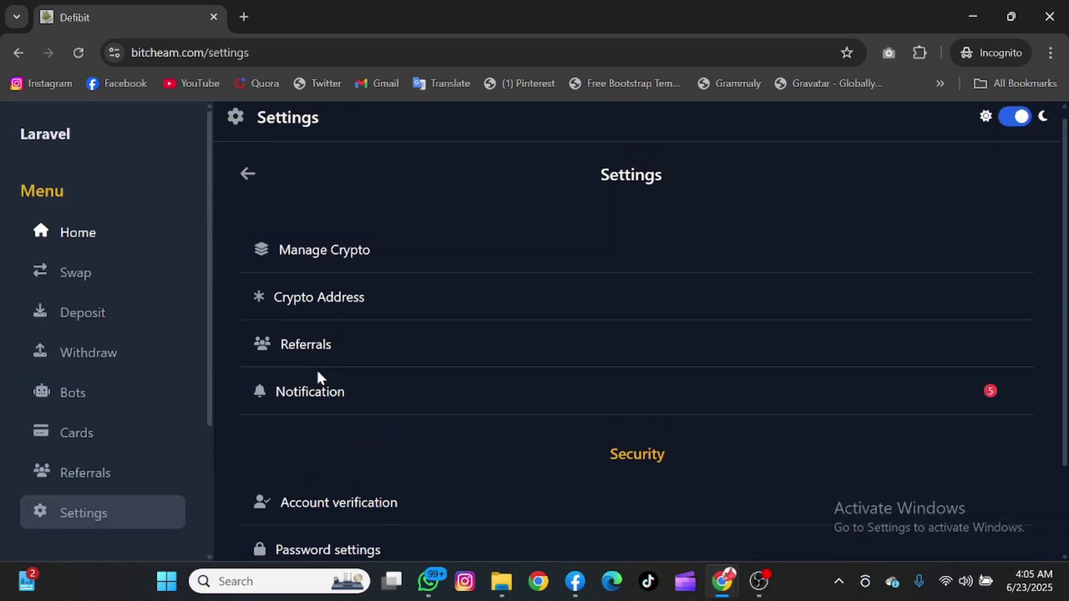
scroll(321, 379, down, 1)
scroll(318, 377, down, 1)
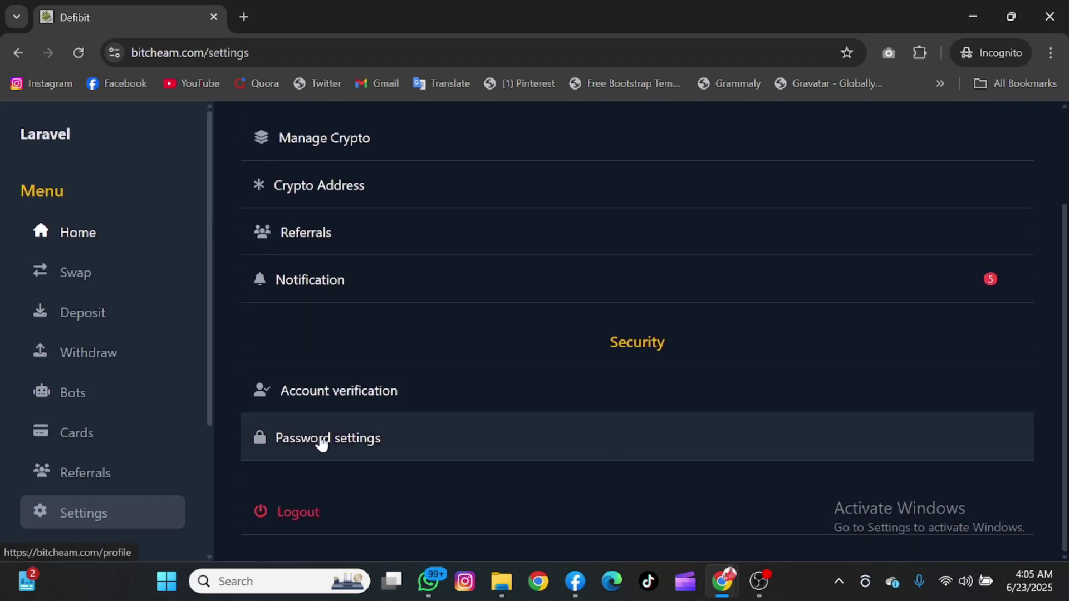
scroll(245, 451, up, 1)
scroll(244, 445, up, 1)
scroll(260, 483, down, 2)
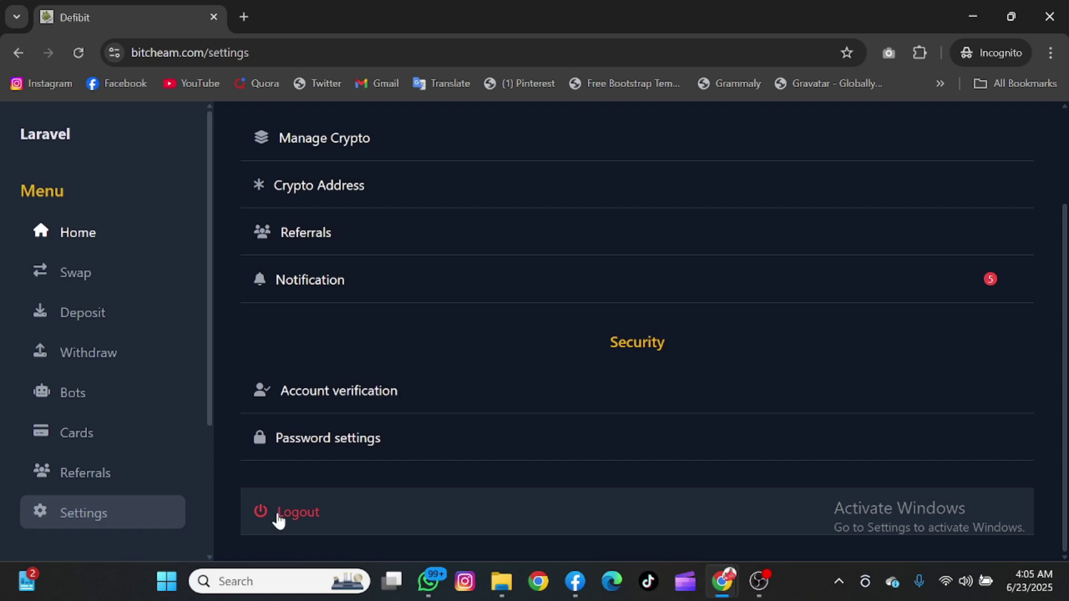
click(280, 522)
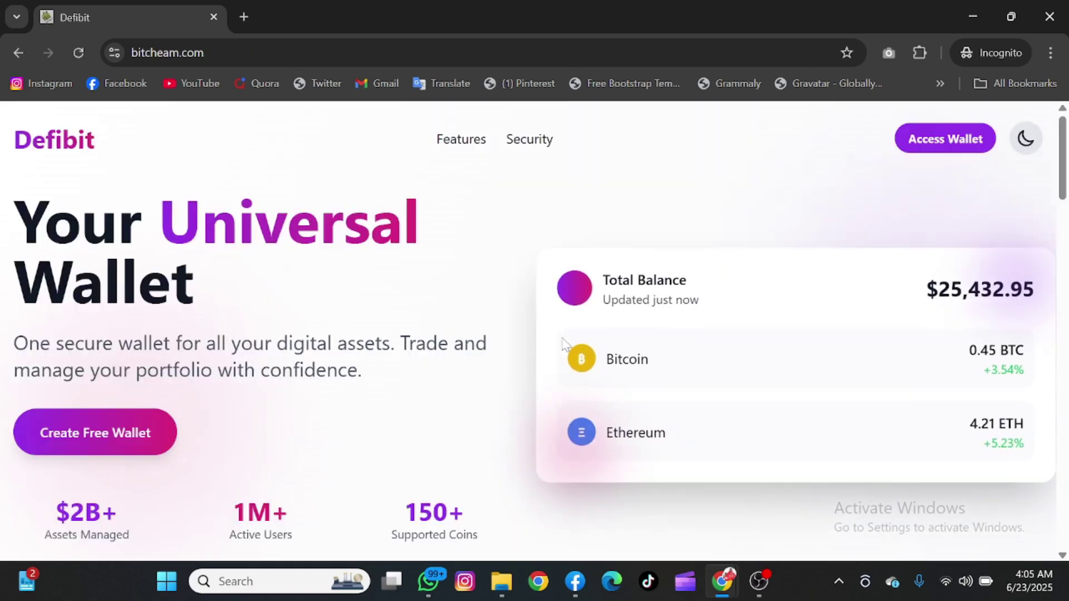
click(956, 149)
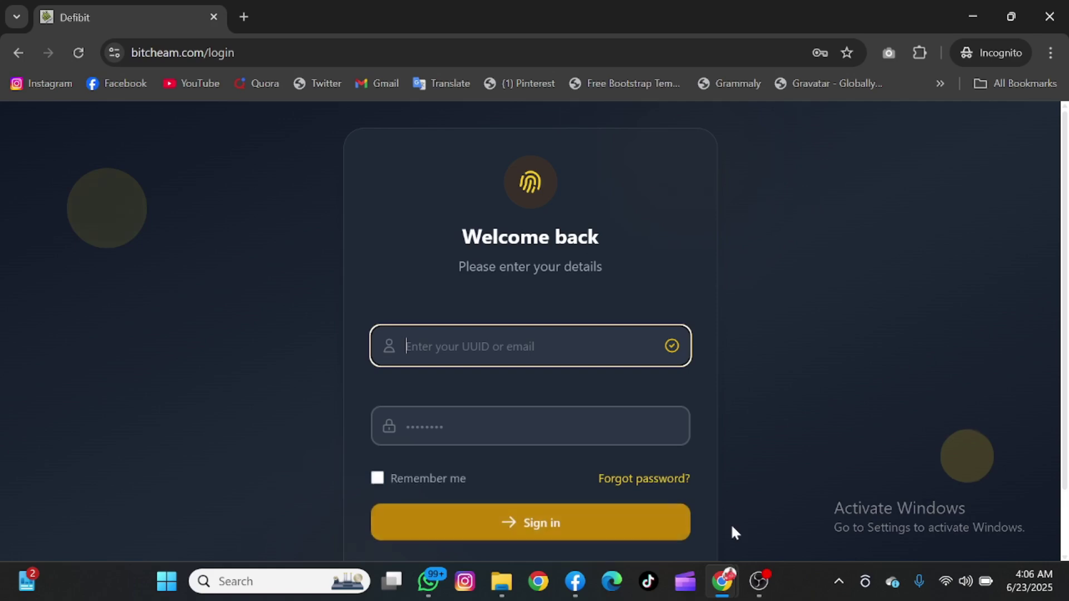
Step: Switch to the phpMyAdmin bitcheam_v3 users table showing the three accounts and the admin row
mouse_move(722, 579)
click(663, 518)
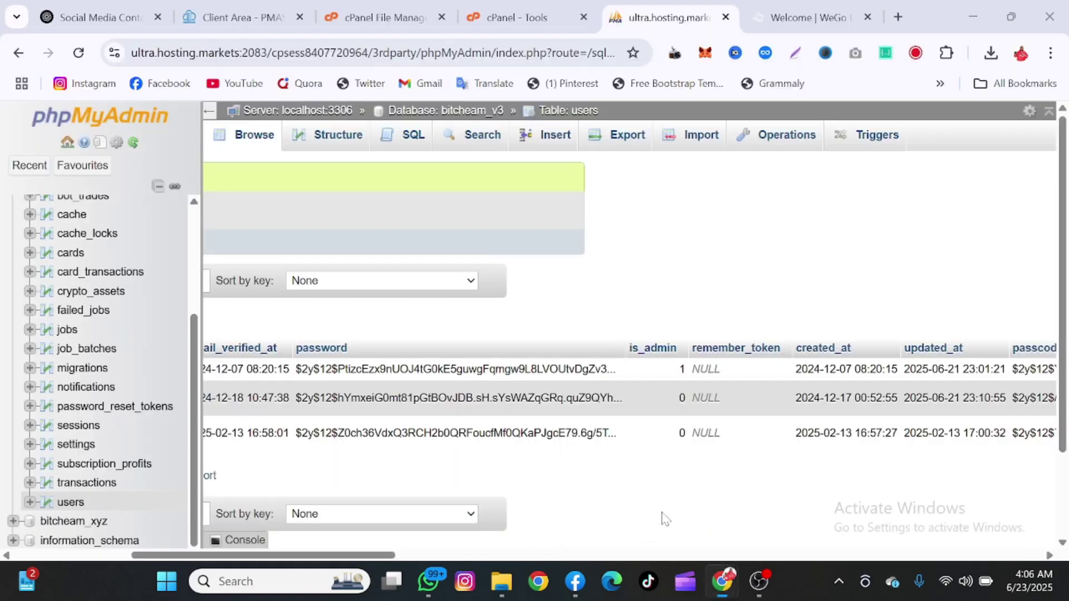
scroll(367, 404, left, 3)
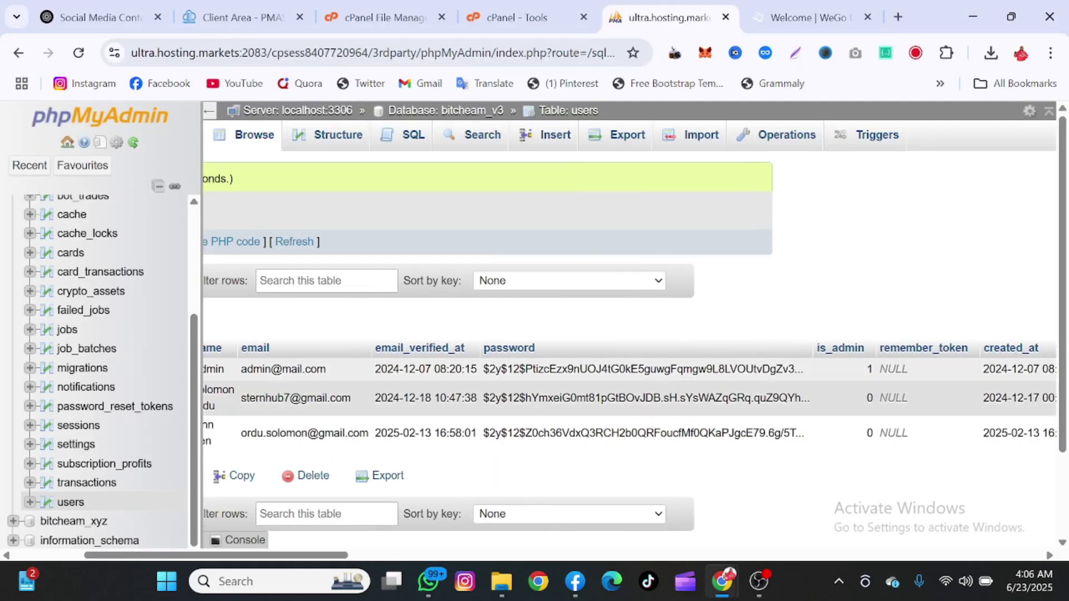
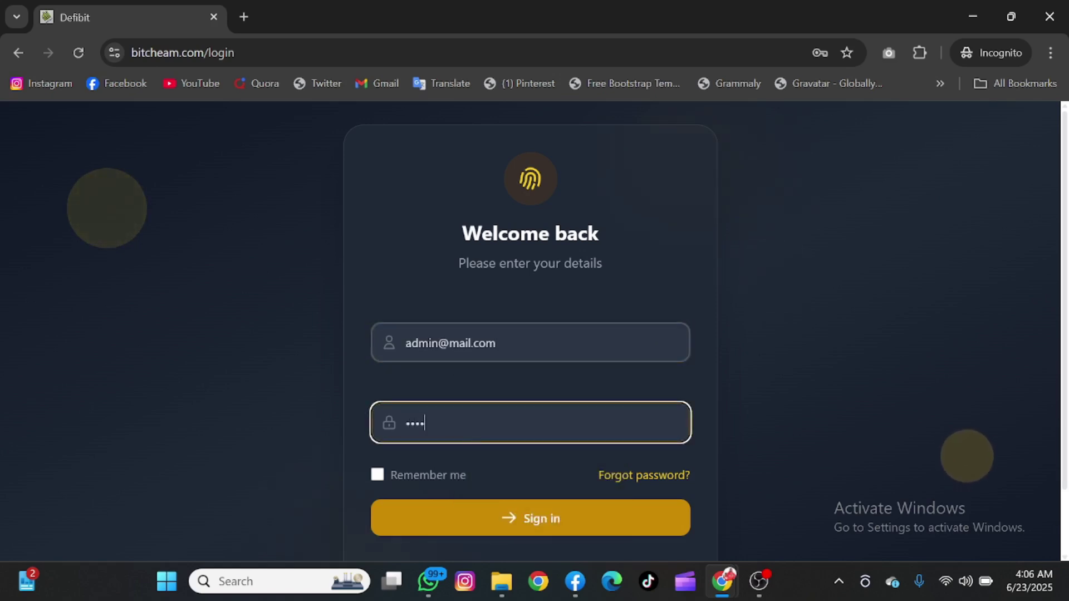
Step: Sign in to the Defibit admin panel with the admin email and password, then scroll the dashboard summaries
text(o)
scroll(494, 411, down, 2)
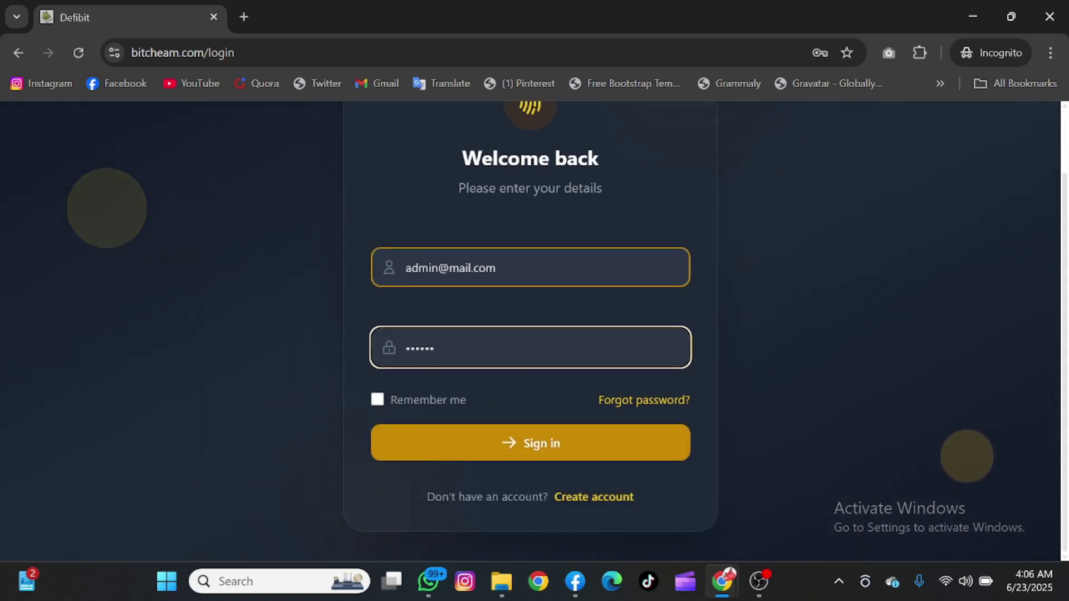
click(518, 281)
click(536, 445)
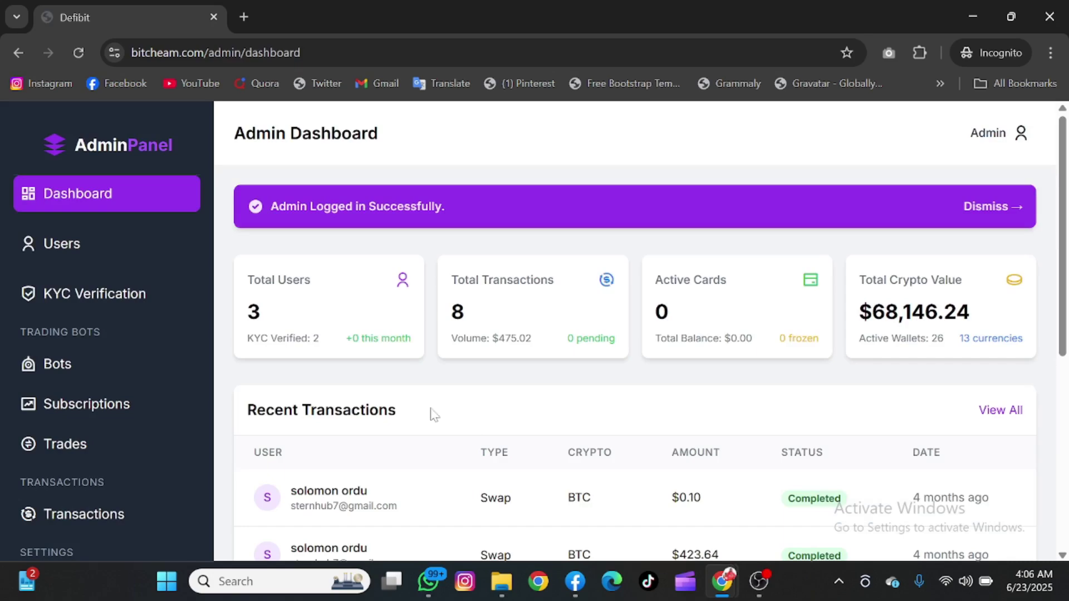
scroll(476, 422, down, 5)
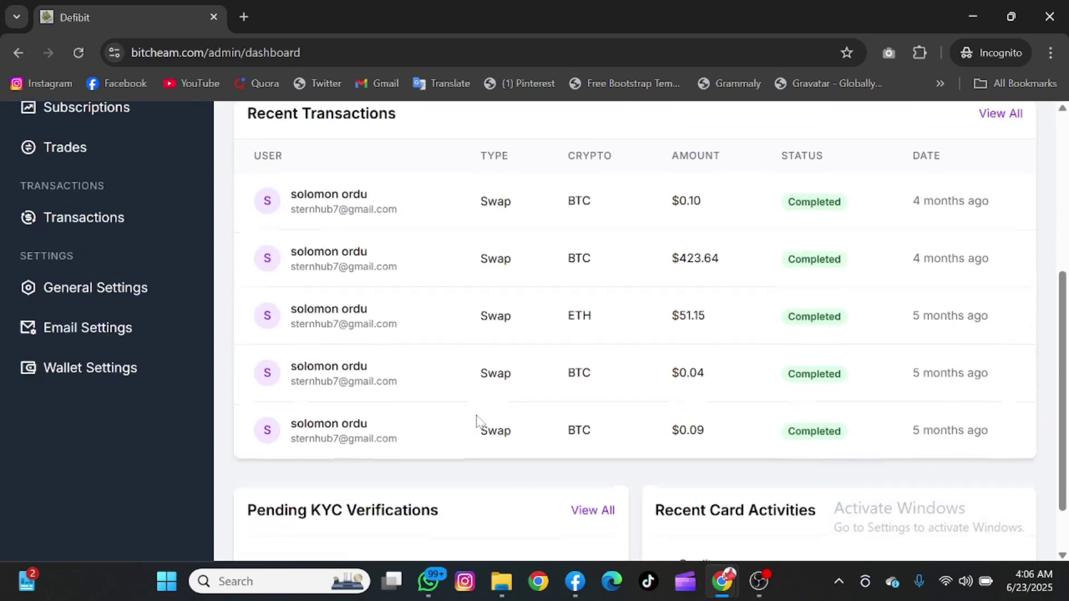
scroll(476, 422, up, 4)
scroll(476, 422, up, 1)
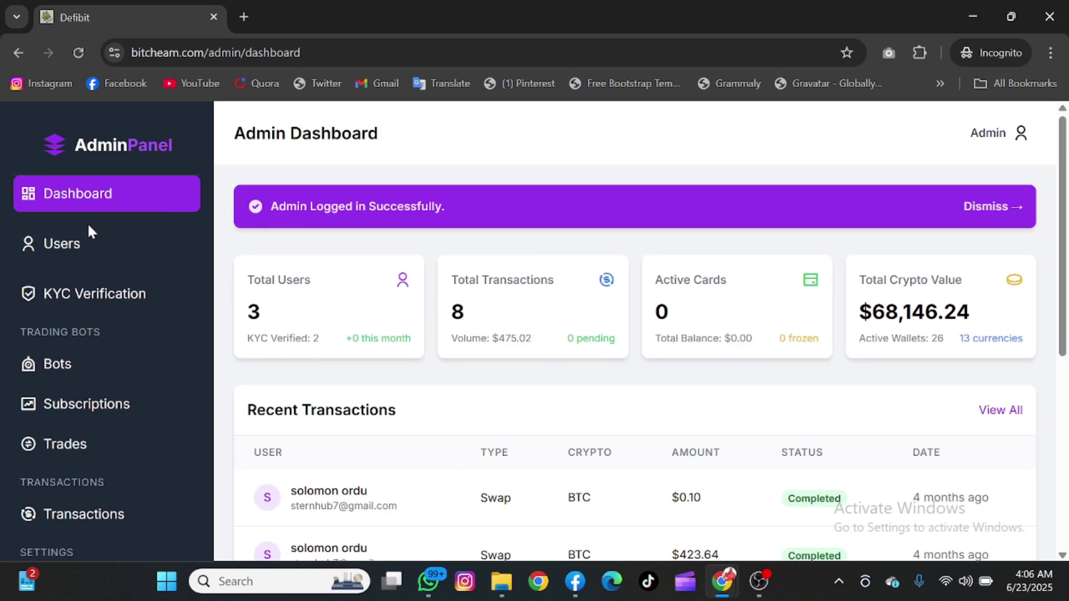
Step: Review the Users, KYC Verification and Bots pages, selecting BTC Grid Pro's $1,000.00 investment
click(107, 245)
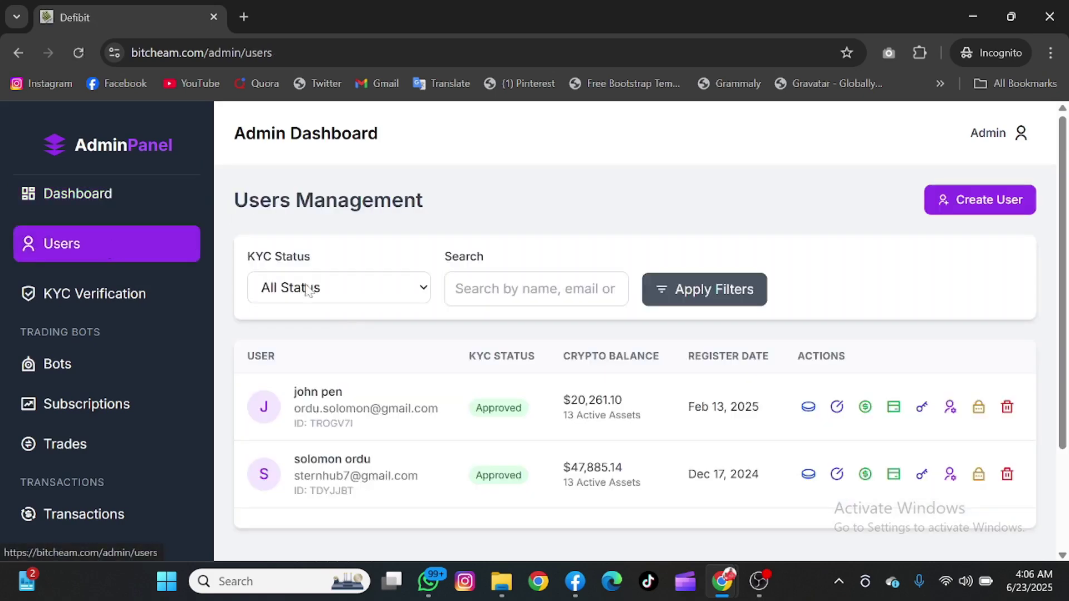
scroll(339, 313, down, 2)
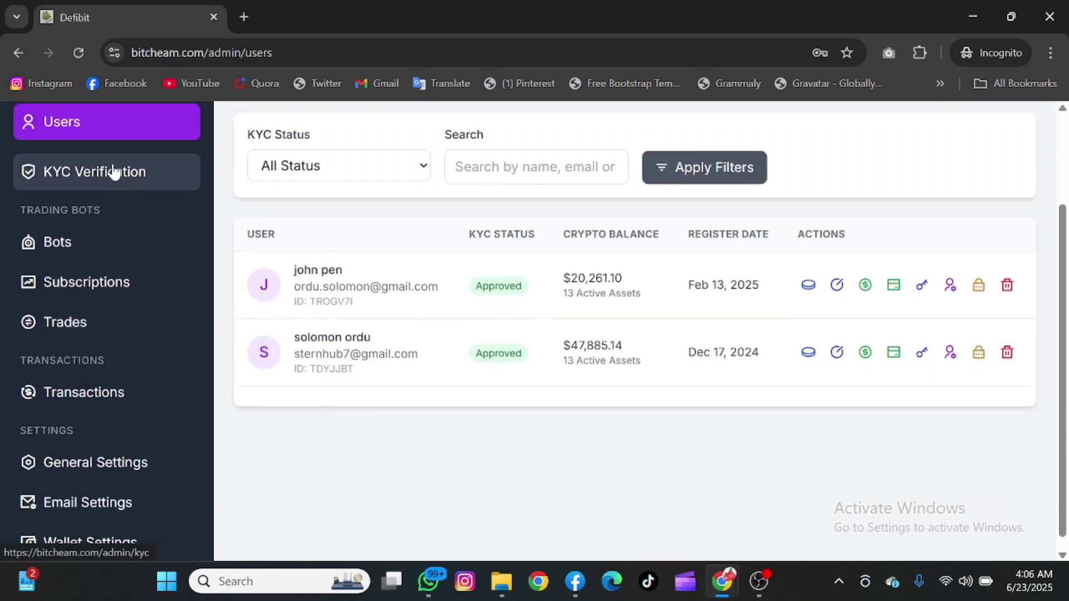
click(114, 172)
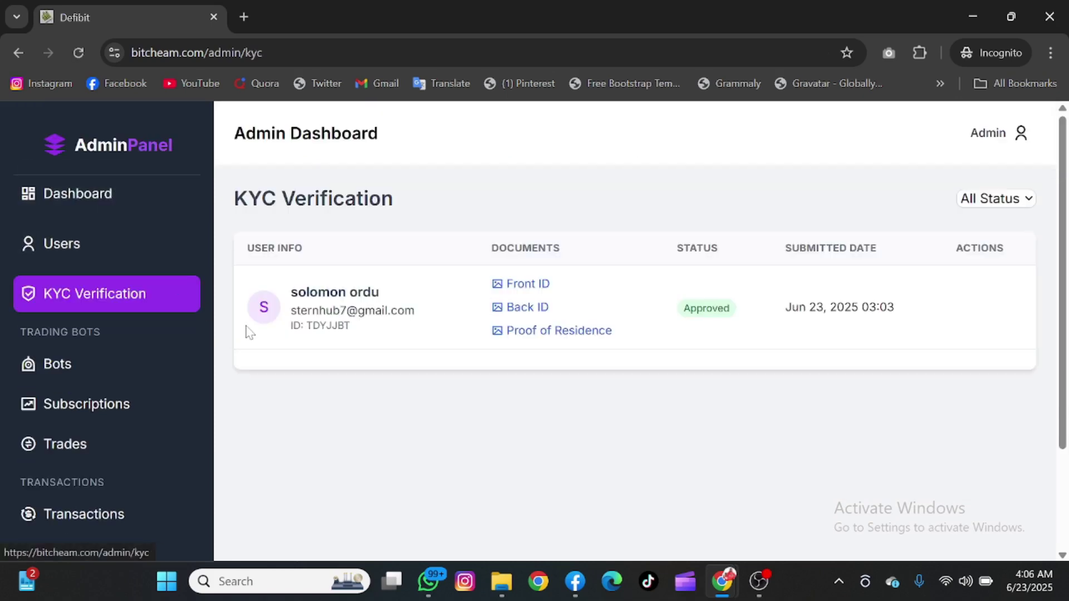
click(76, 356)
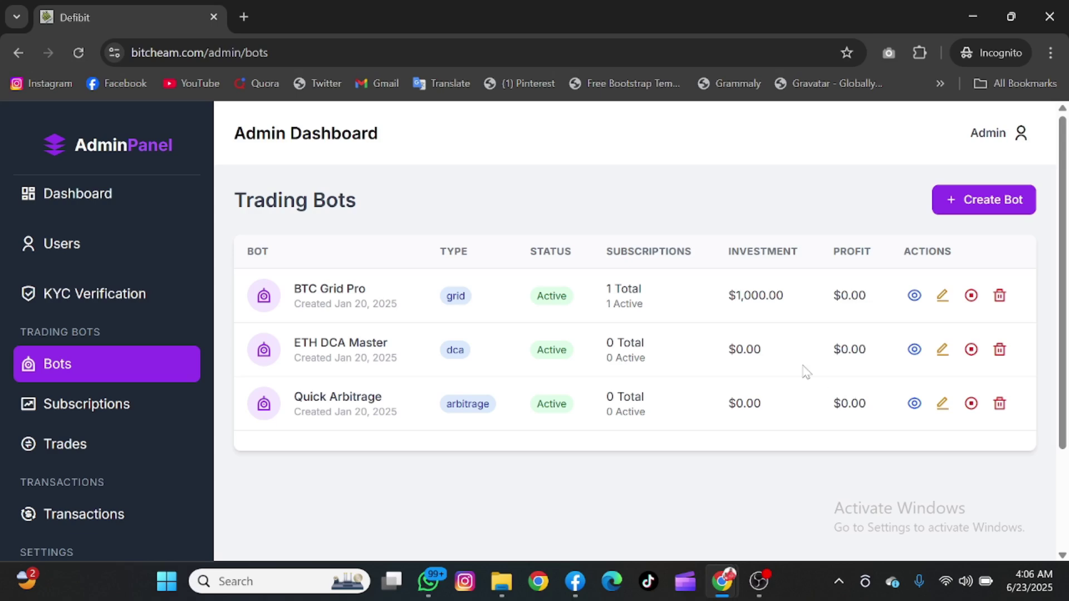
drag(727, 282, 802, 304)
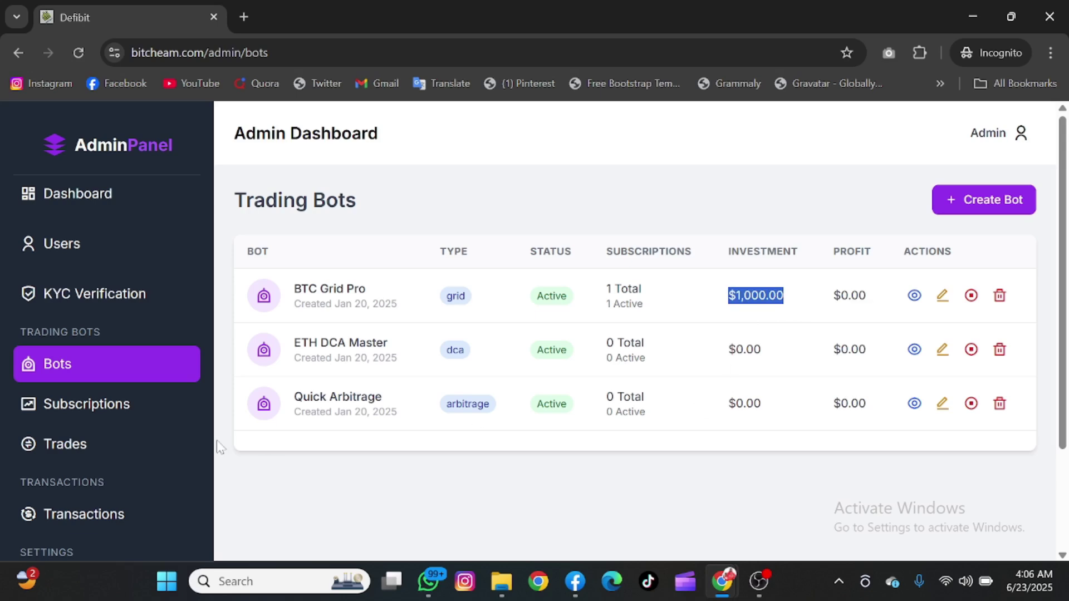
Step: Review the Subscriptions and Trades pages, ending on the Transactions list
click(129, 421)
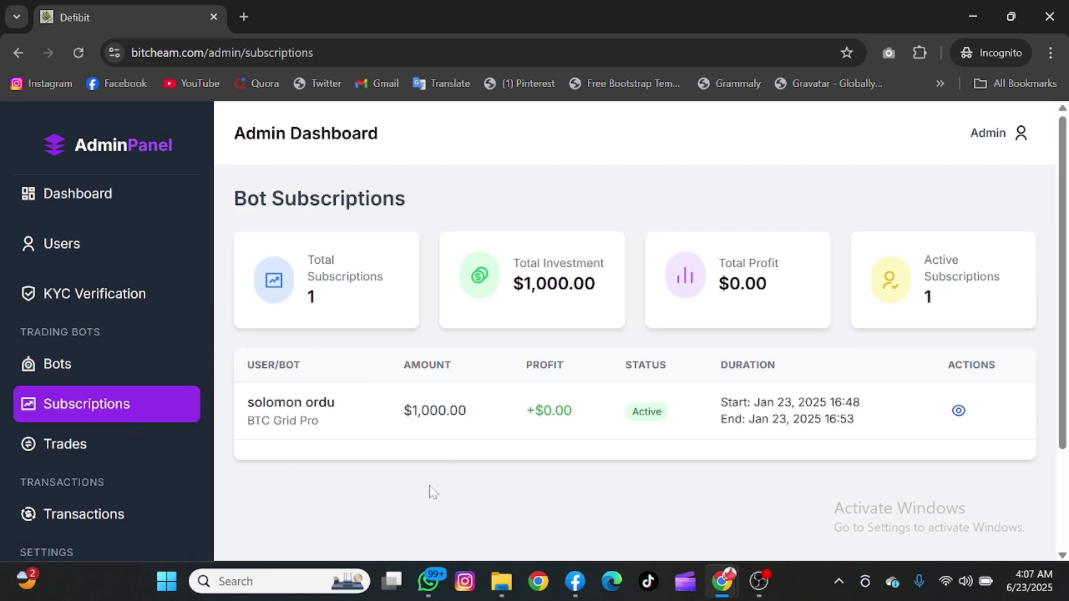
click(81, 465)
scroll(82, 465, down, 2)
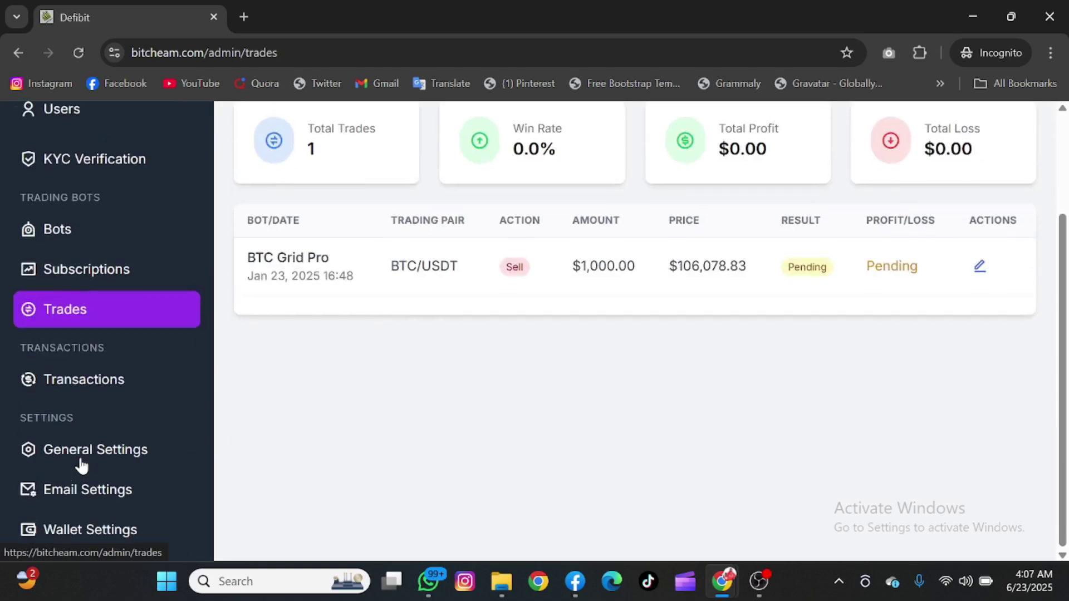
click(73, 378)
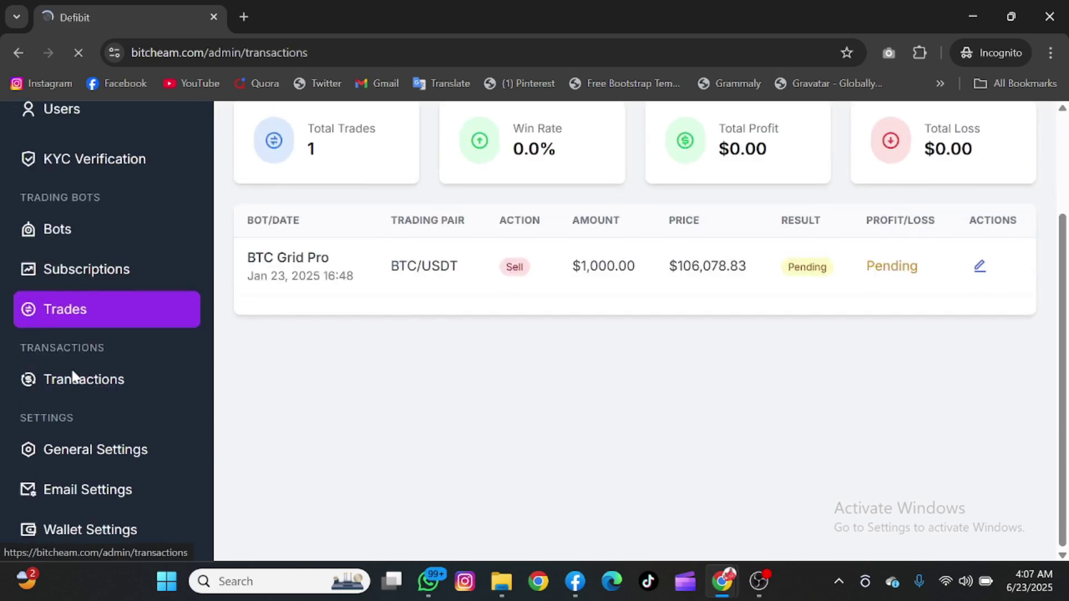
scroll(72, 379, down, 4)
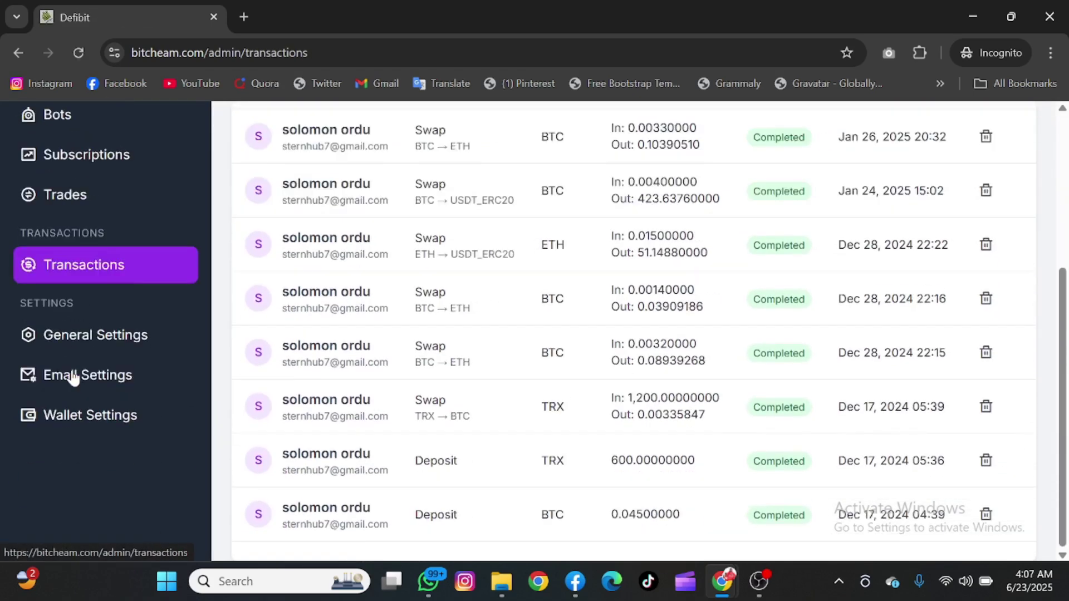
Step: Inspect the cryptocurrency wallet address settings
click(60, 416)
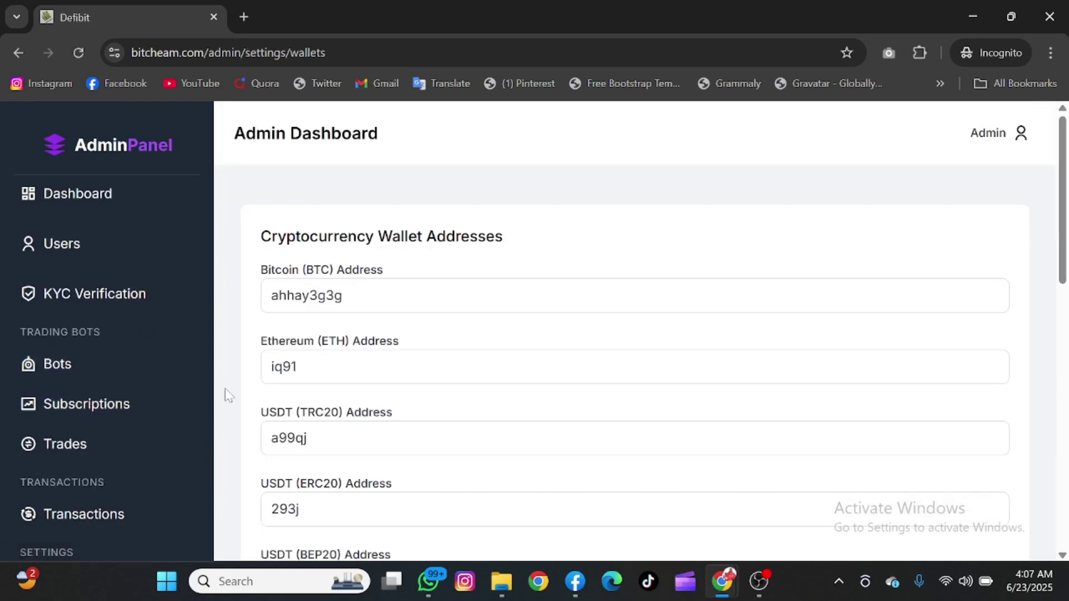
scroll(227, 394, down, 6)
scroll(226, 395, down, 5)
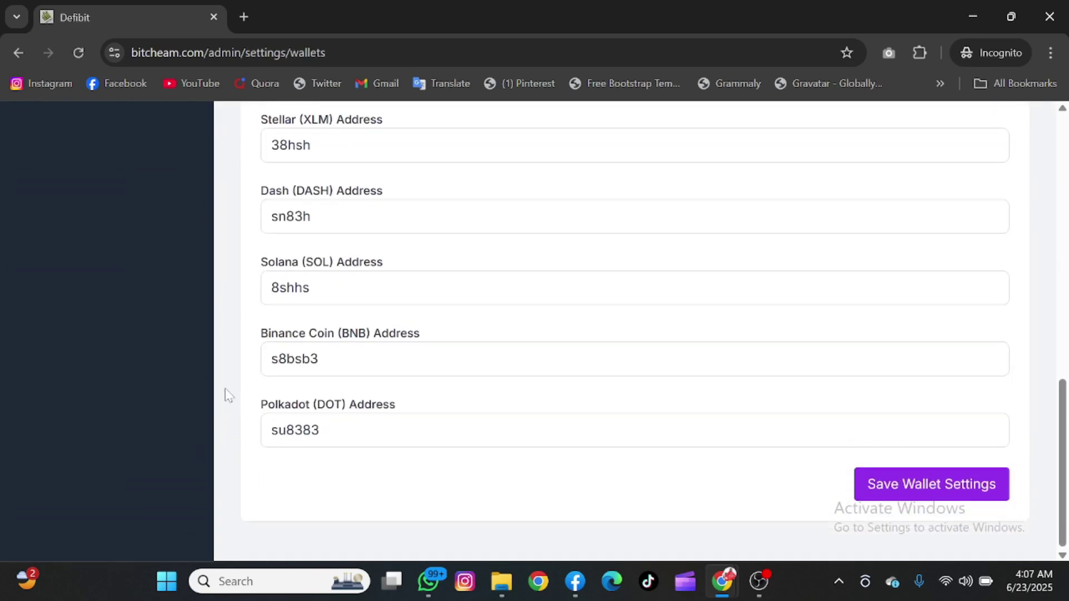
scroll(225, 389, up, 12)
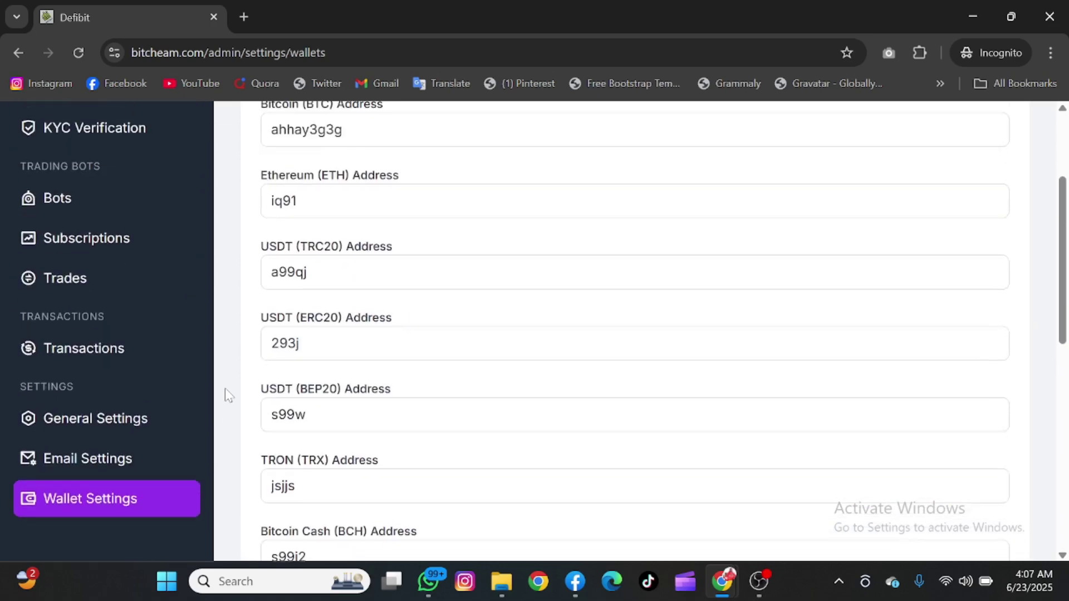
scroll(225, 388, down, 6)
scroll(128, 281, up, 2)
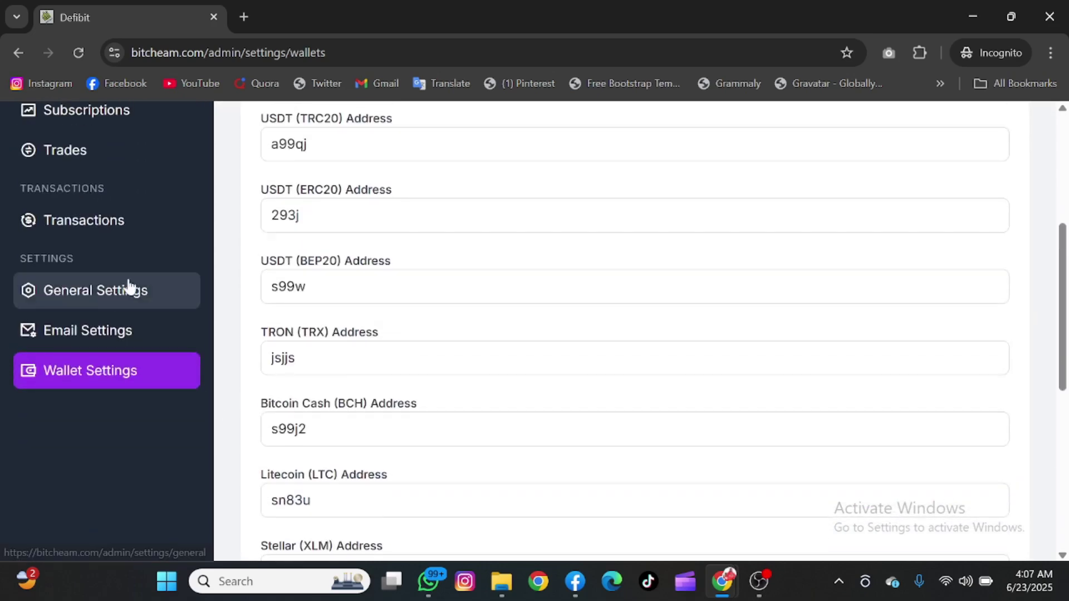
Step: Inspect the General Settings page
click(118, 305)
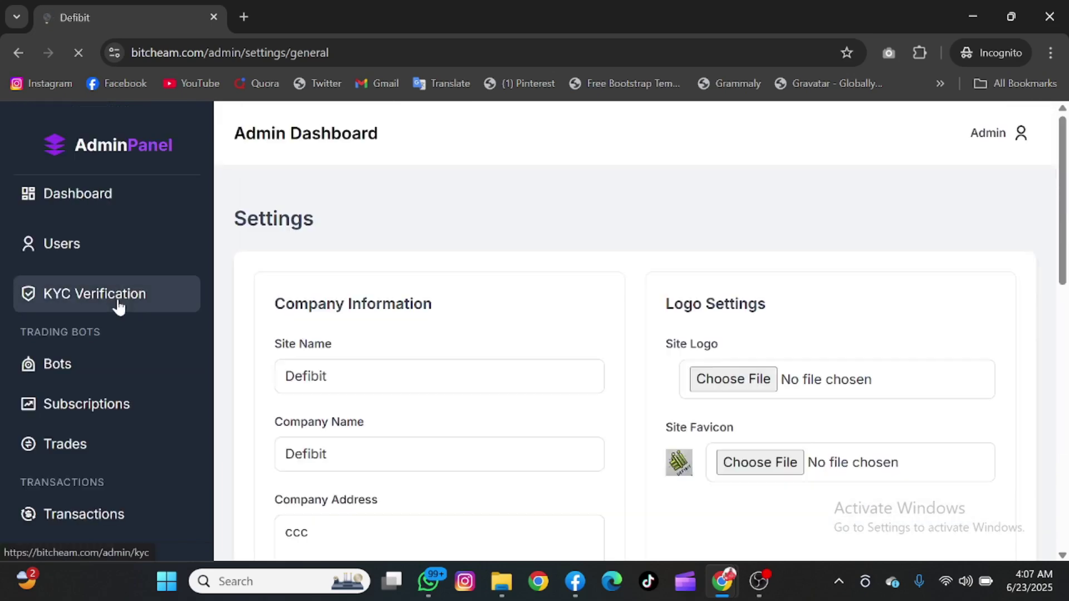
scroll(300, 340, down, 5)
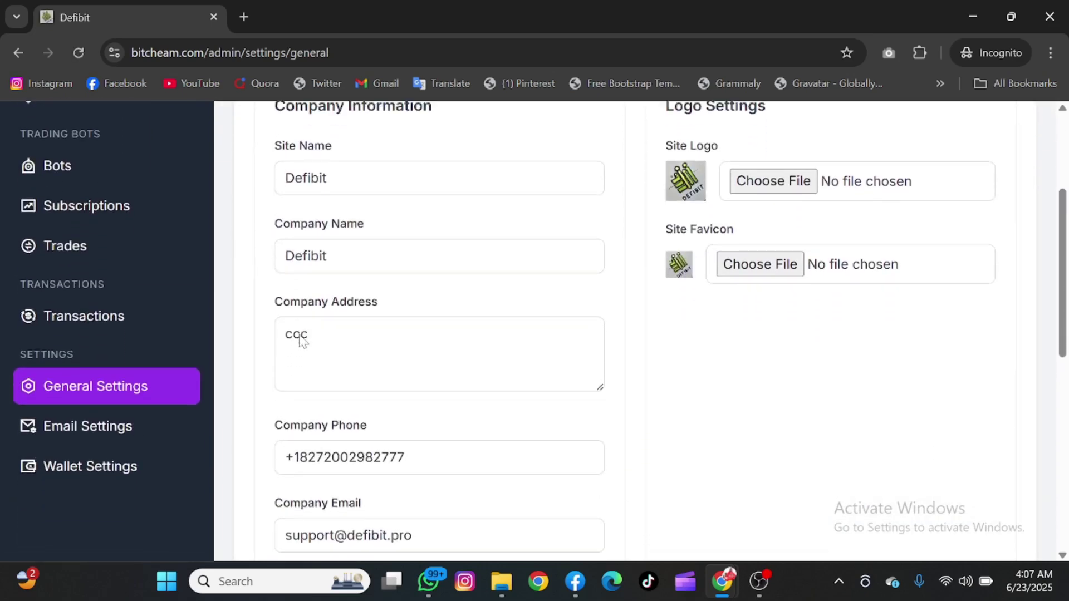
scroll(300, 340, down, 8)
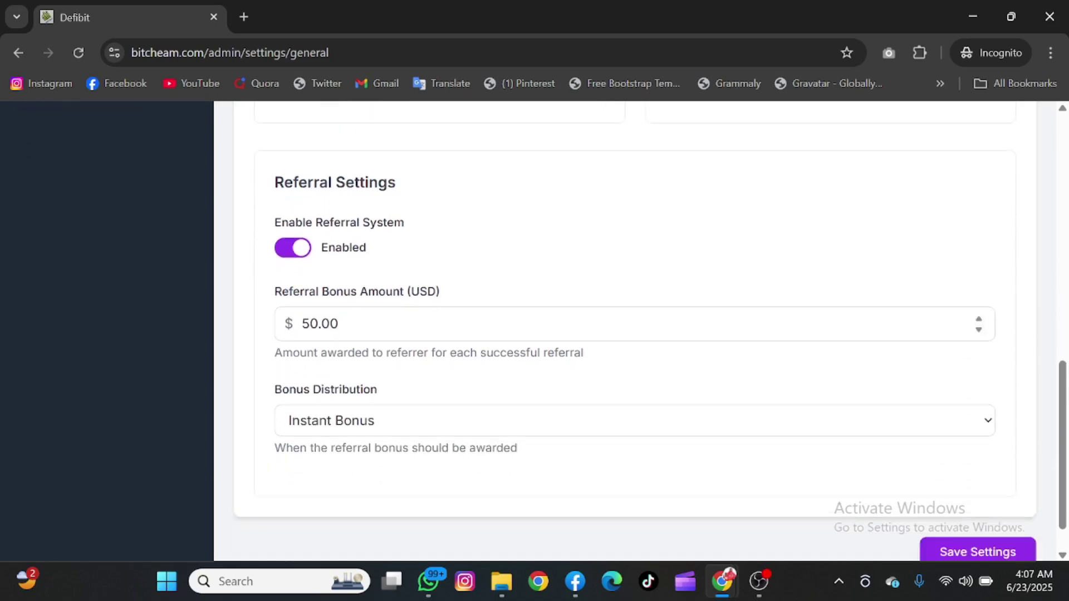
scroll(299, 339, up, 13)
scroll(298, 339, down, 2)
Step: Check the Email Settings Mail Driver choices, keeping SMTP, and open the admin account menu
click(146, 415)
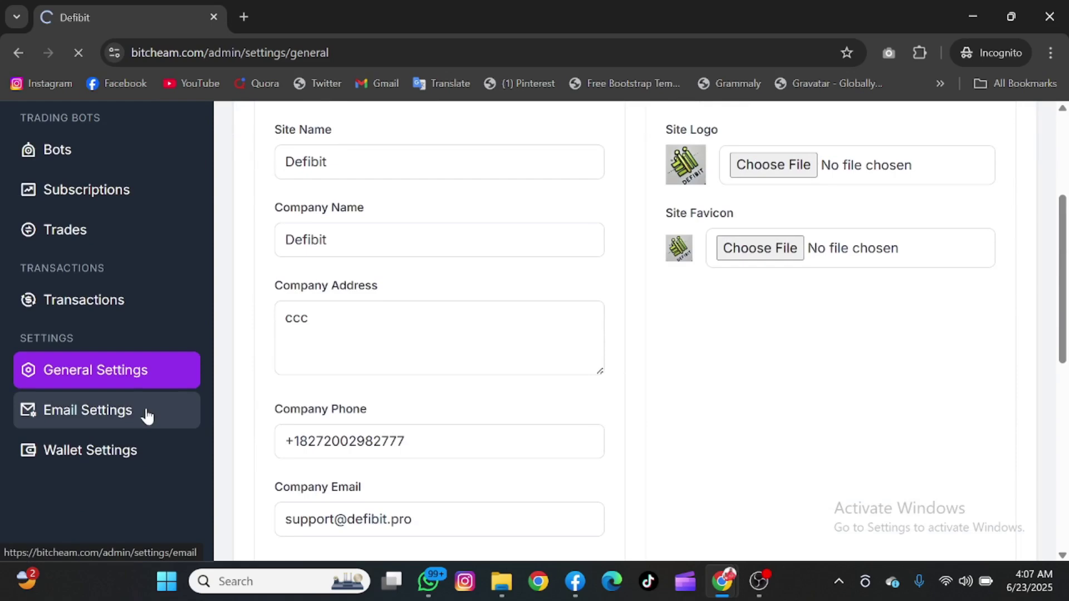
scroll(353, 396, down, 1)
scroll(353, 396, down, 4)
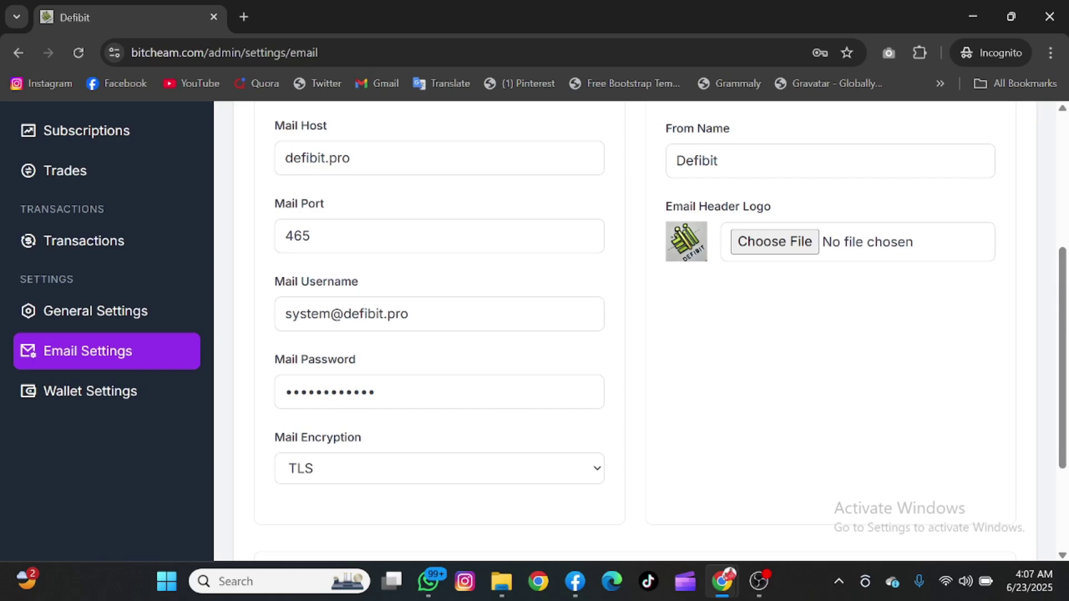
scroll(353, 397, up, 1)
scroll(353, 397, down, 1)
scroll(353, 397, up, 4)
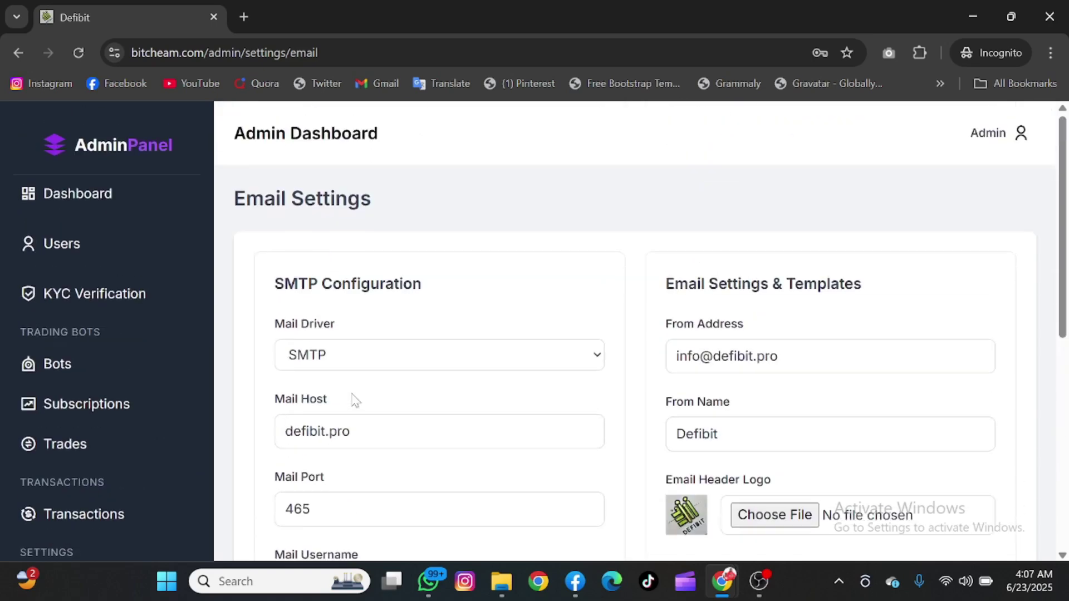
click(384, 369)
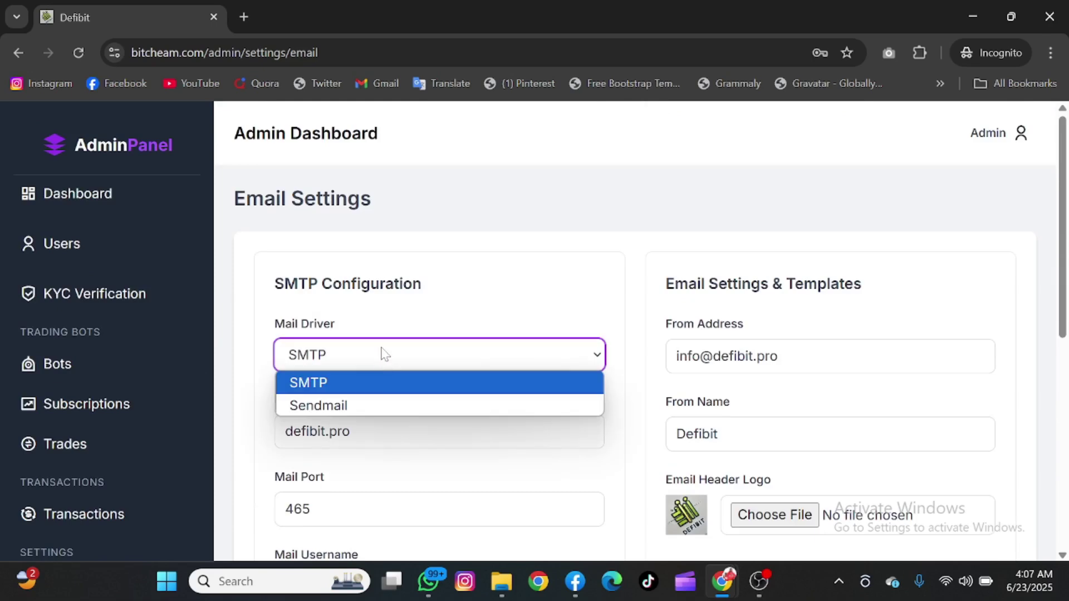
click(363, 307)
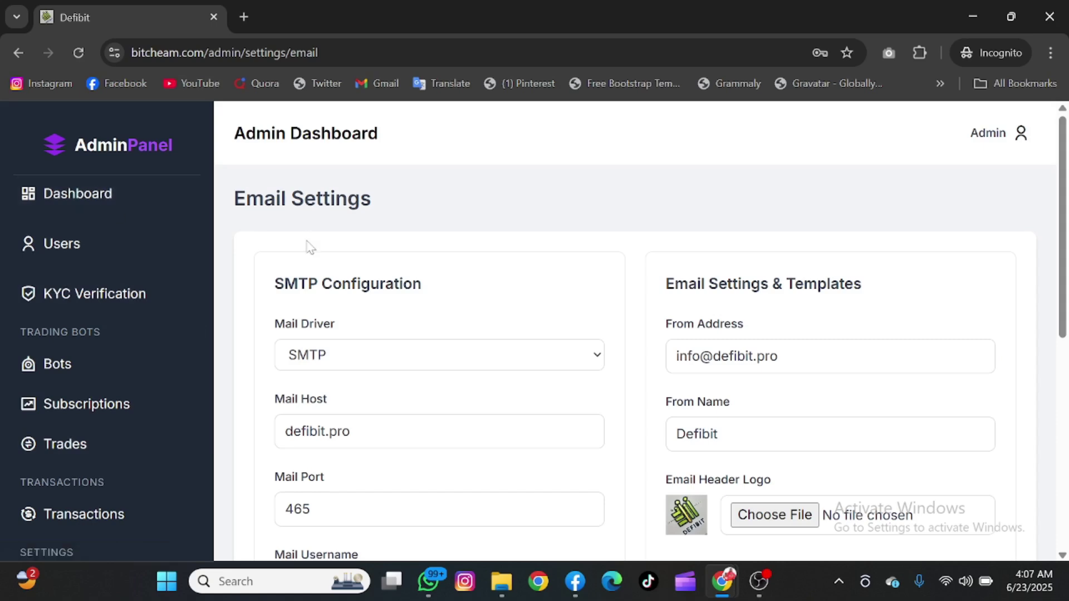
click(1012, 149)
Step: Log out of the admin panel and return to the browser showing phpMyAdmin's bitcheam_v3 users table
click(900, 237)
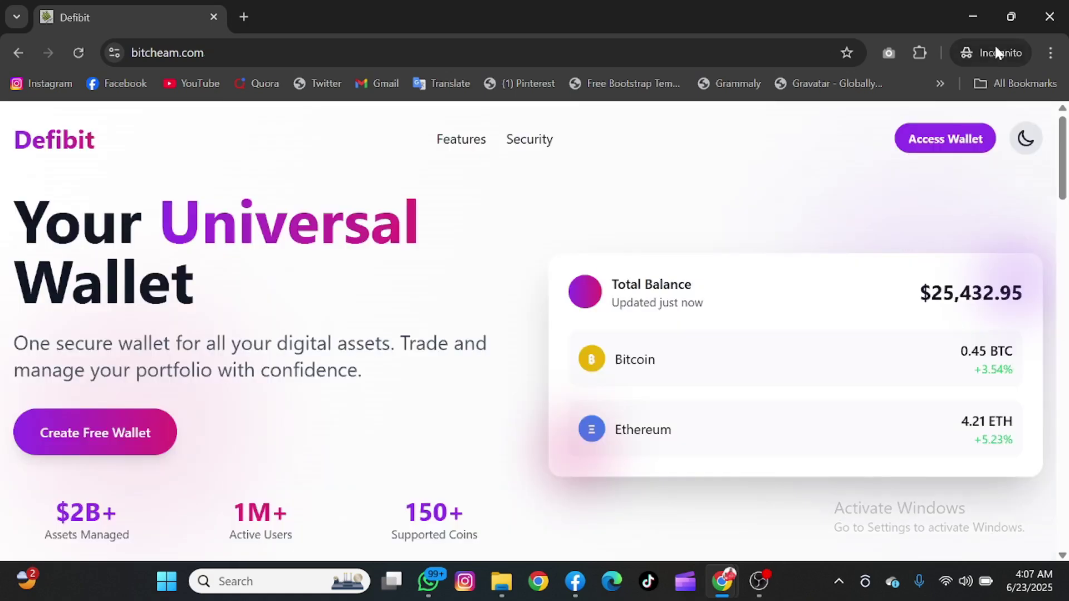
click(970, 22)
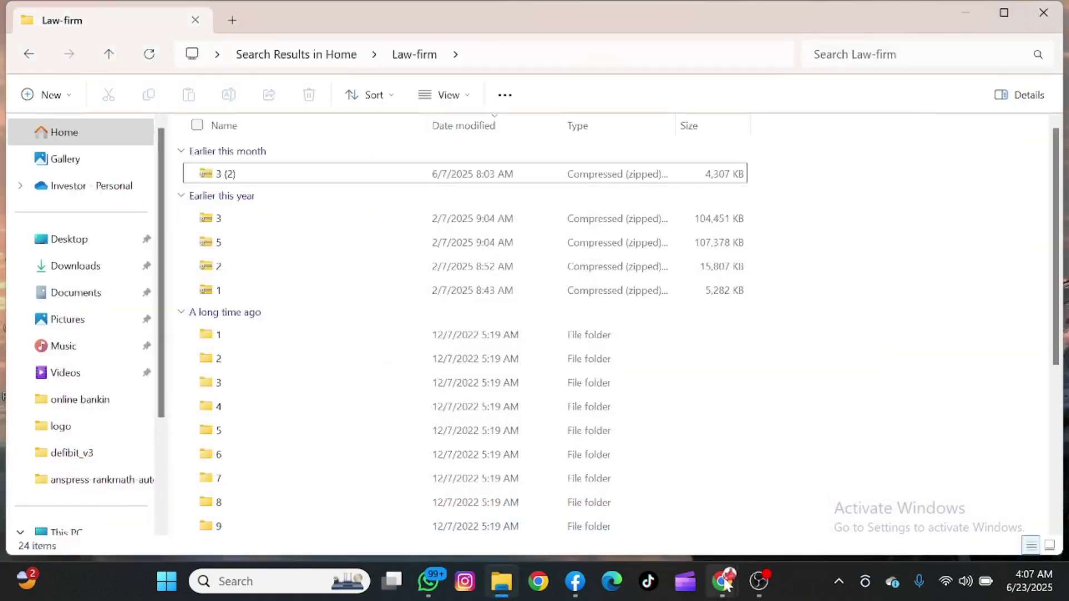
mouse_move(724, 582)
click(701, 539)
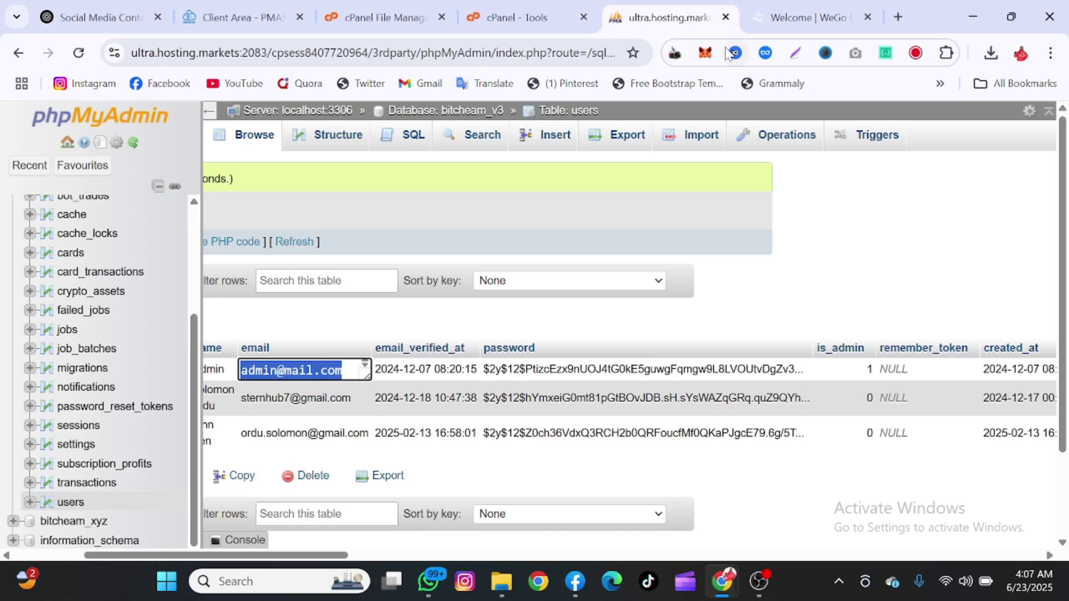
Step: Open public_html in File Manager and permanently delete all its items
click(414, 6)
scroll(160, 443, down, 3)
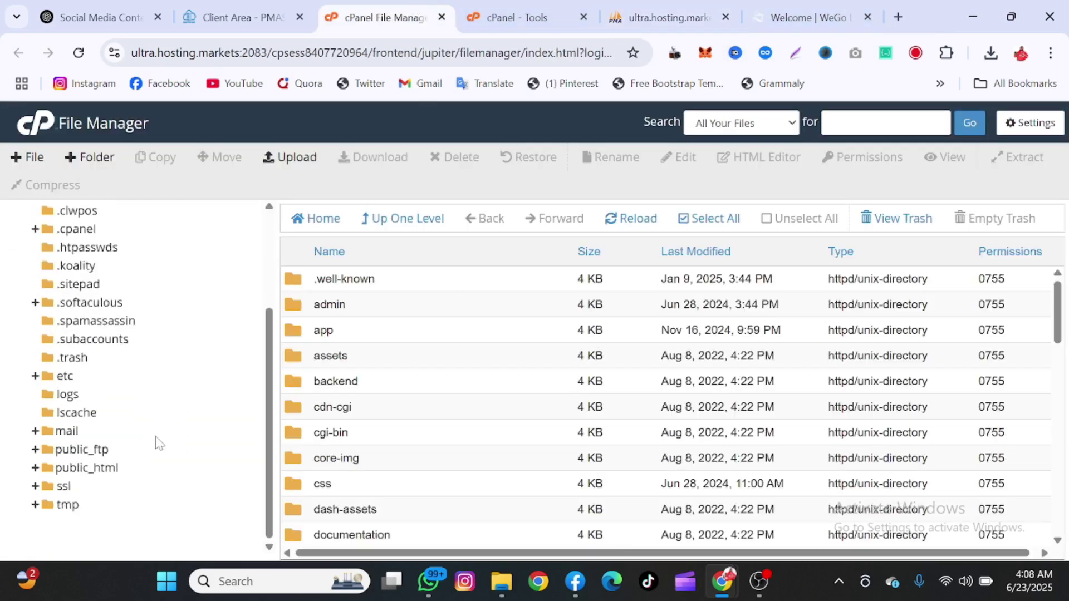
click(83, 468)
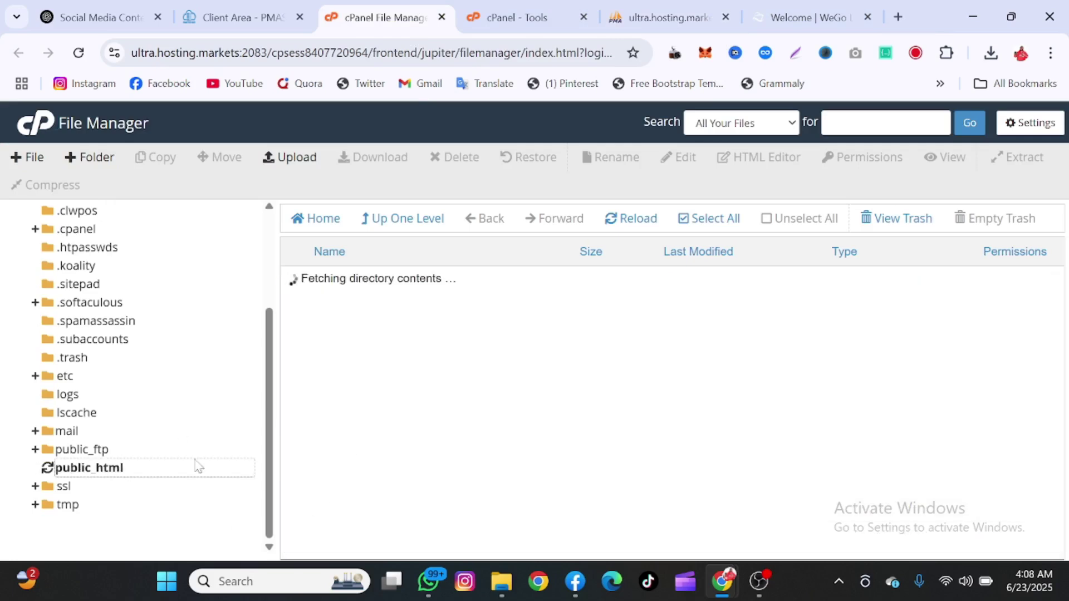
scroll(512, 429, down, 7)
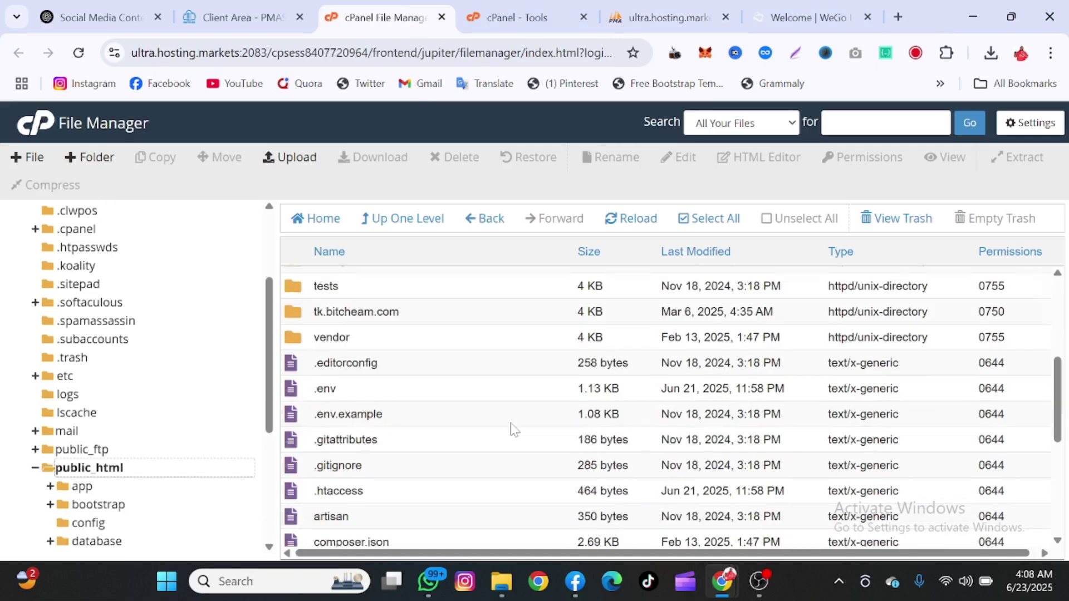
scroll(514, 430, down, 2)
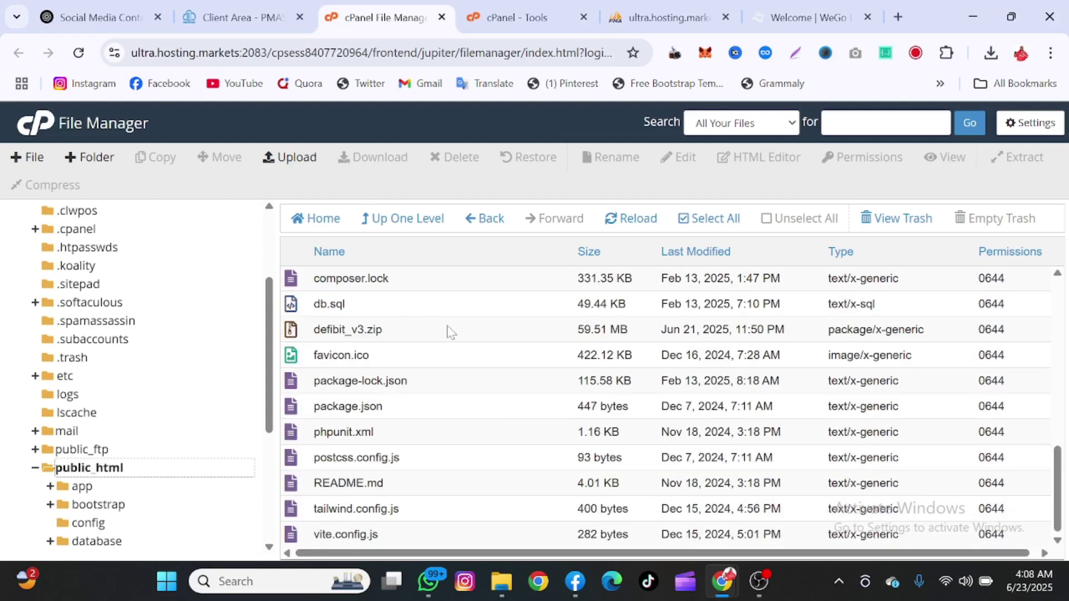
scroll(452, 332, up, 1)
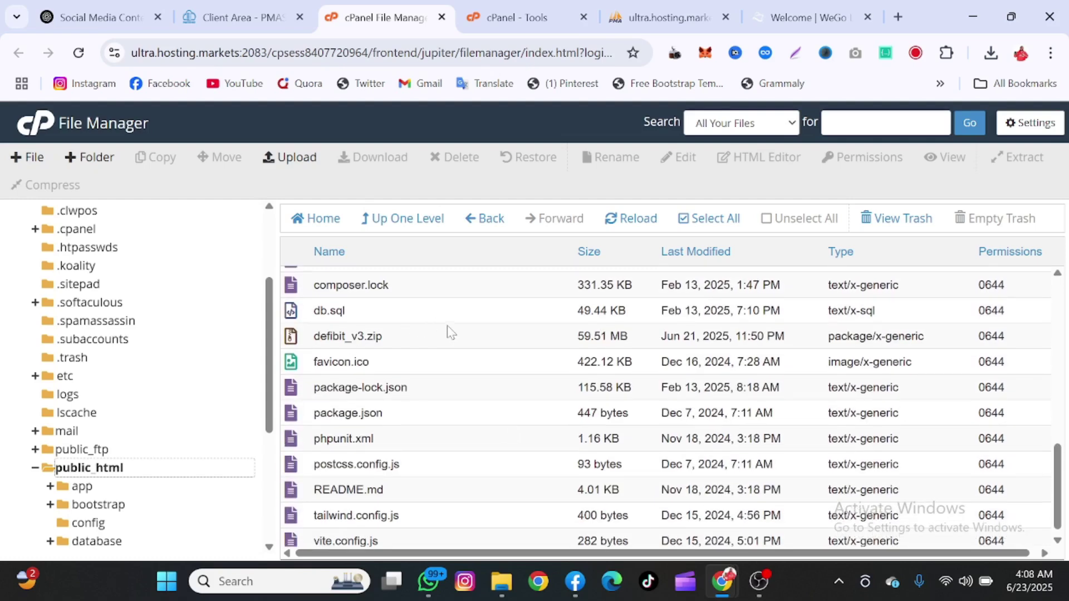
click(700, 221)
right_click(449, 389)
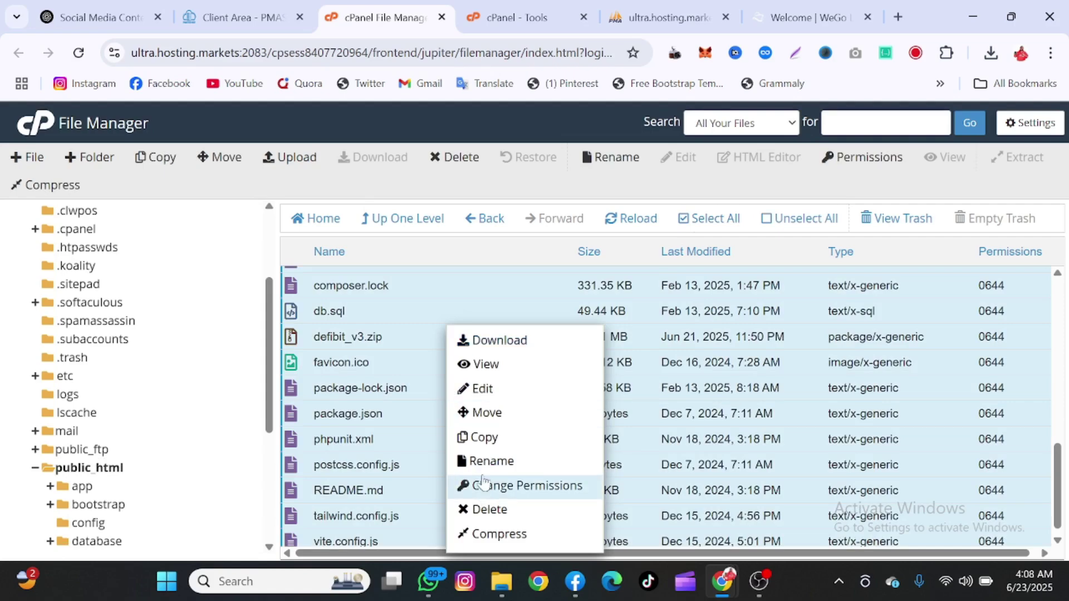
click(489, 509)
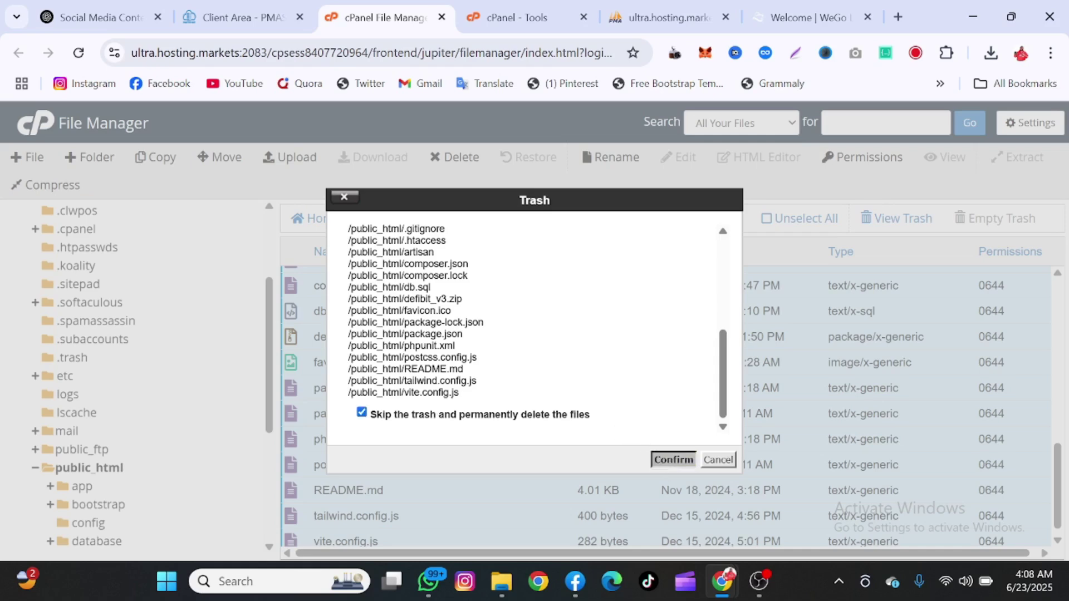
click(674, 460)
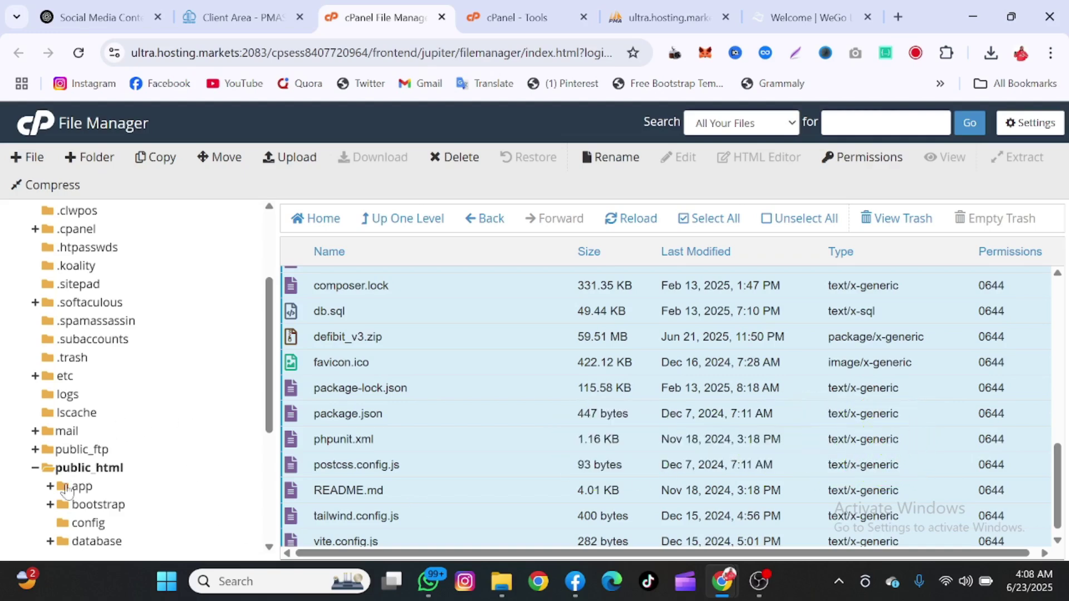
Step: Permanently delete the leftover items, including the last five, and refresh to confirm public_html is empty
click(90, 468)
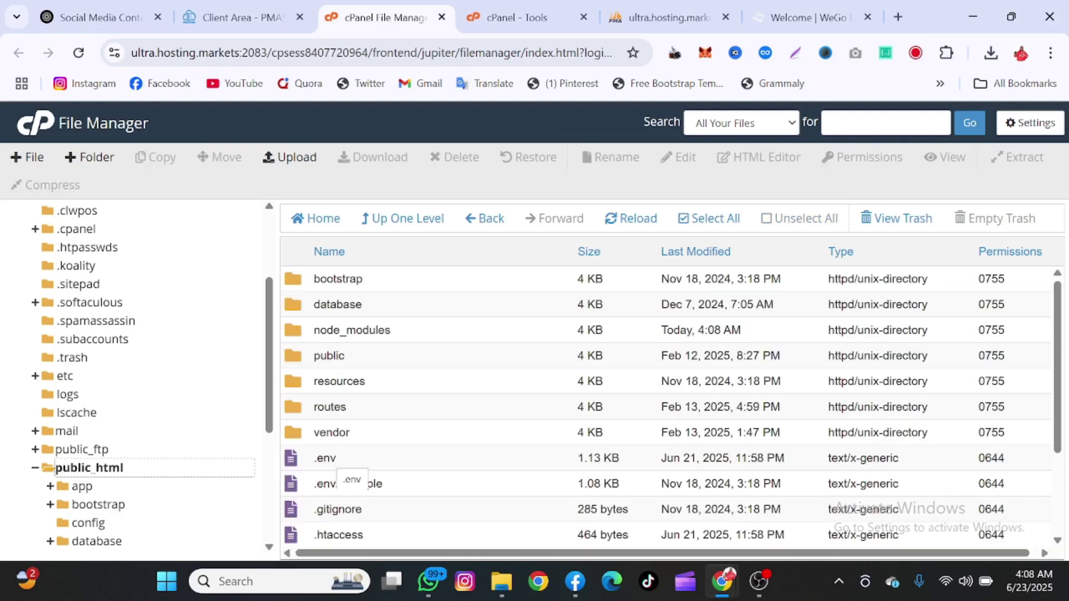
click(711, 219)
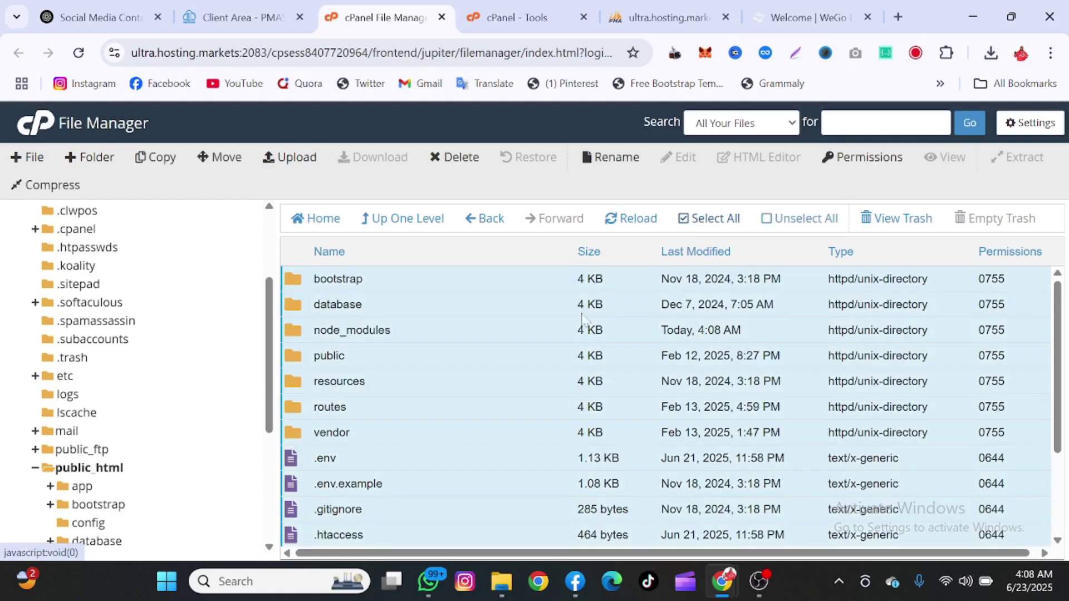
right_click(504, 380)
click(544, 440)
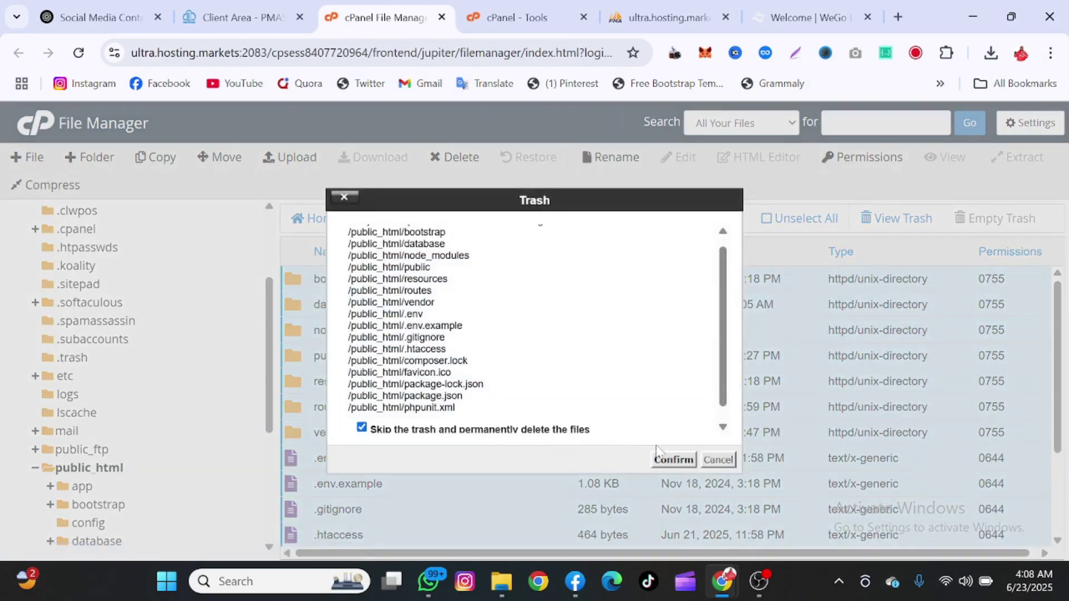
click(668, 459)
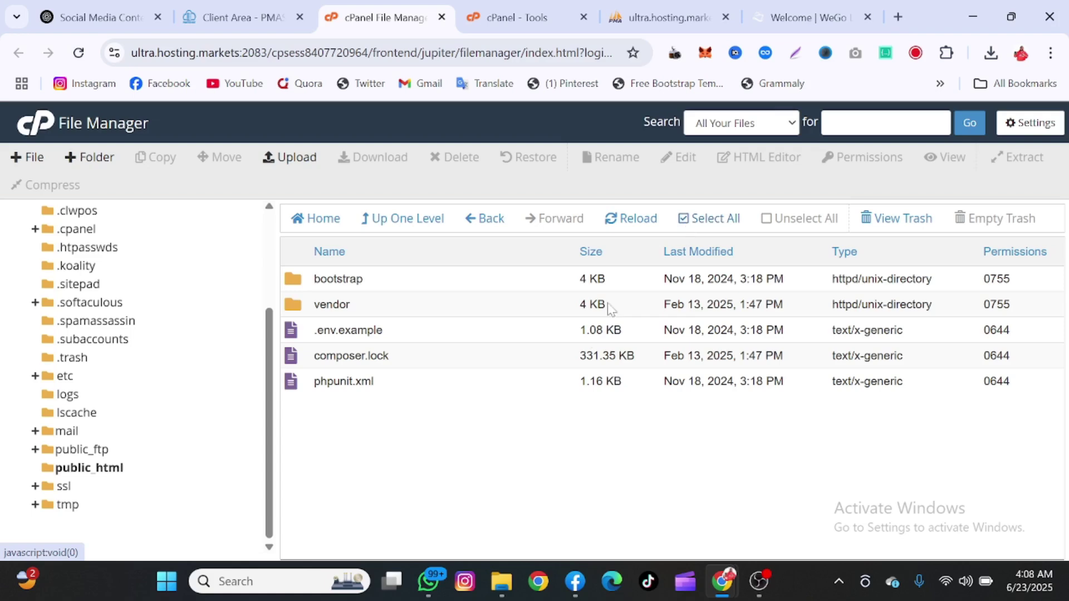
click(714, 219)
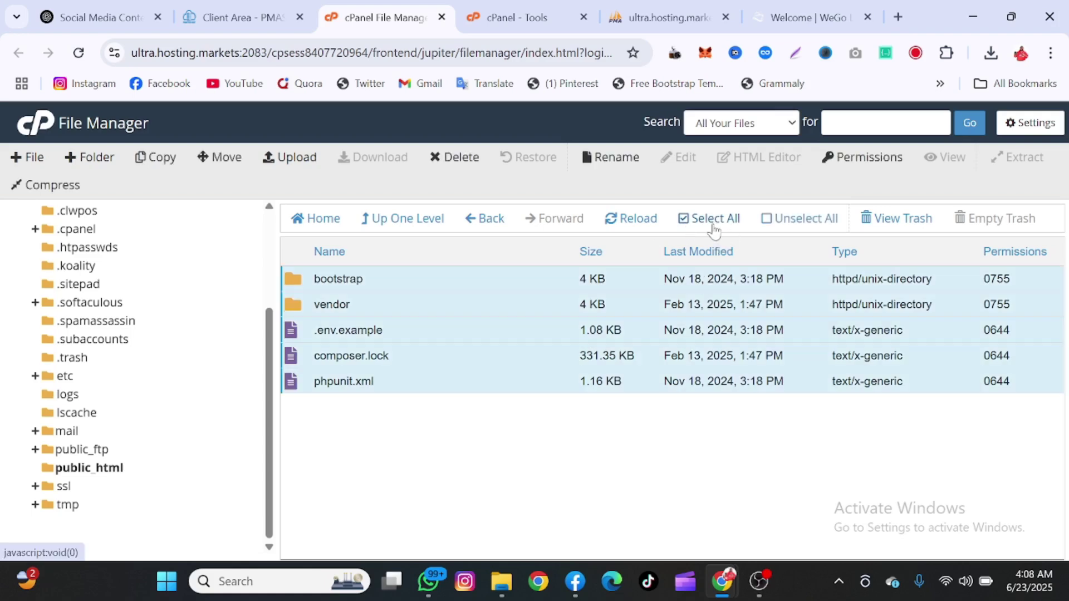
right_click(599, 309)
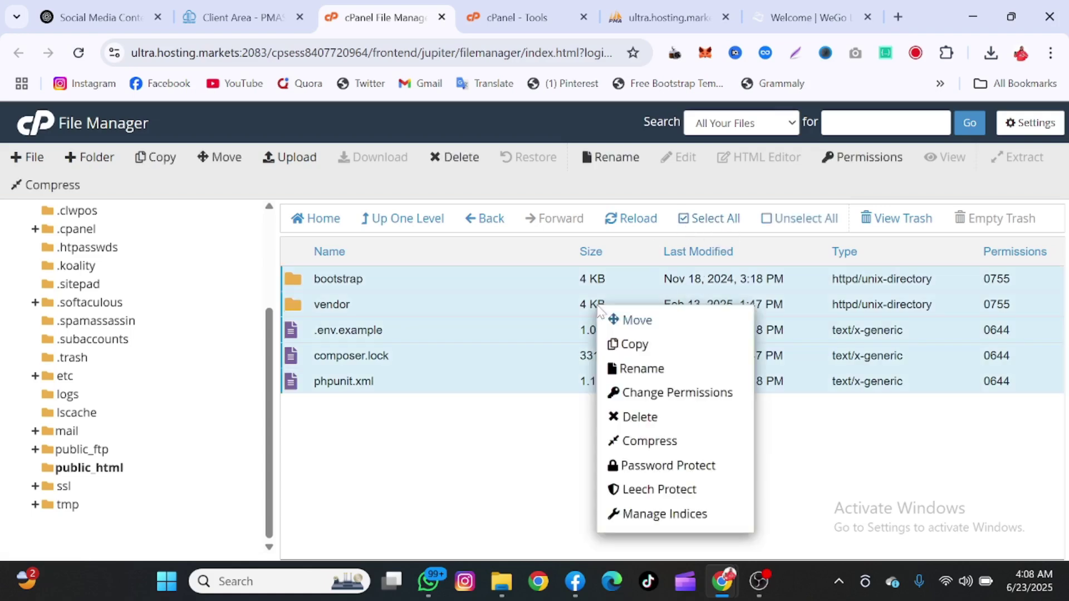
click(633, 428)
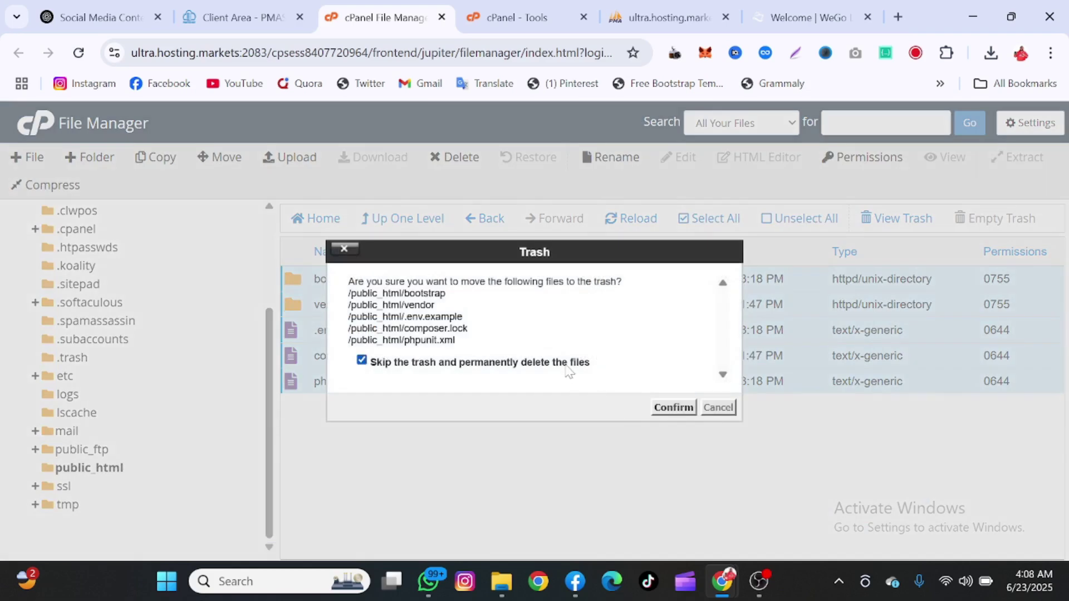
click(675, 407)
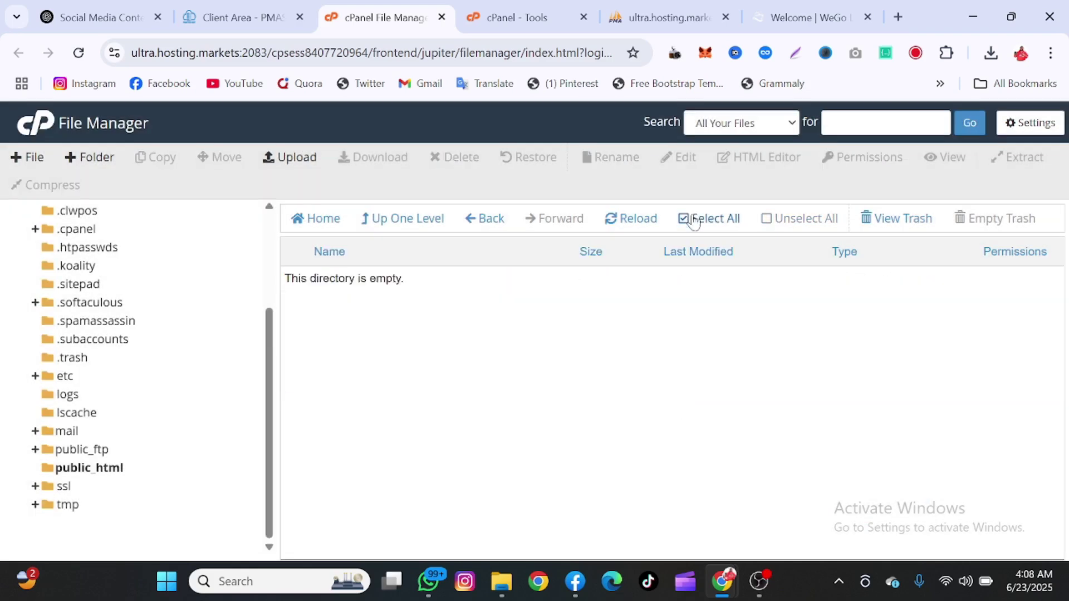
click(649, 225)
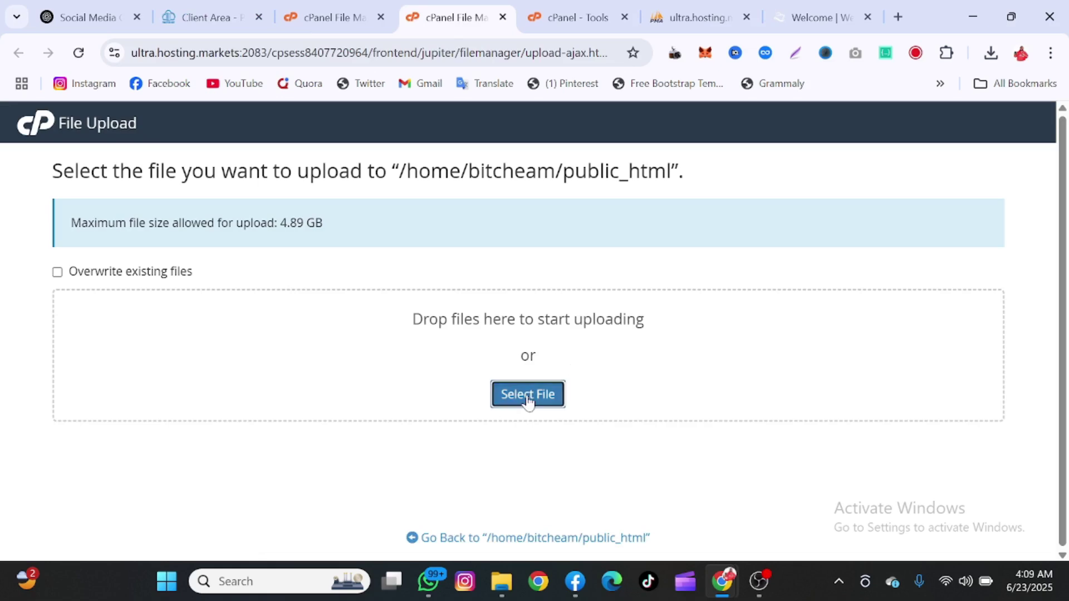
Step: Upload defibit_v3.zip (59.51 MB) from Downloads into public_html
click(528, 400)
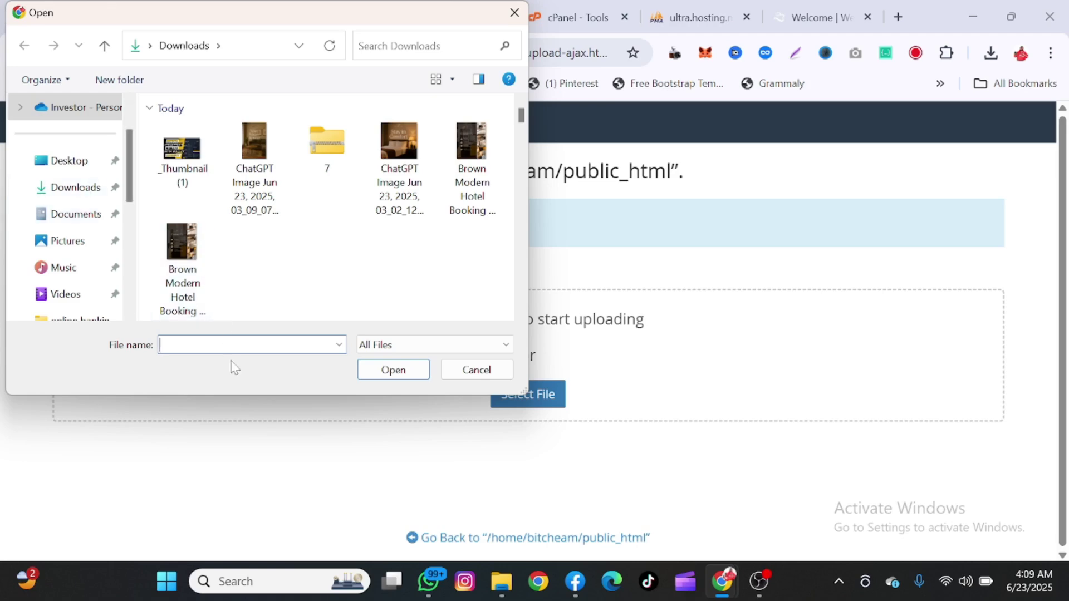
text(d)
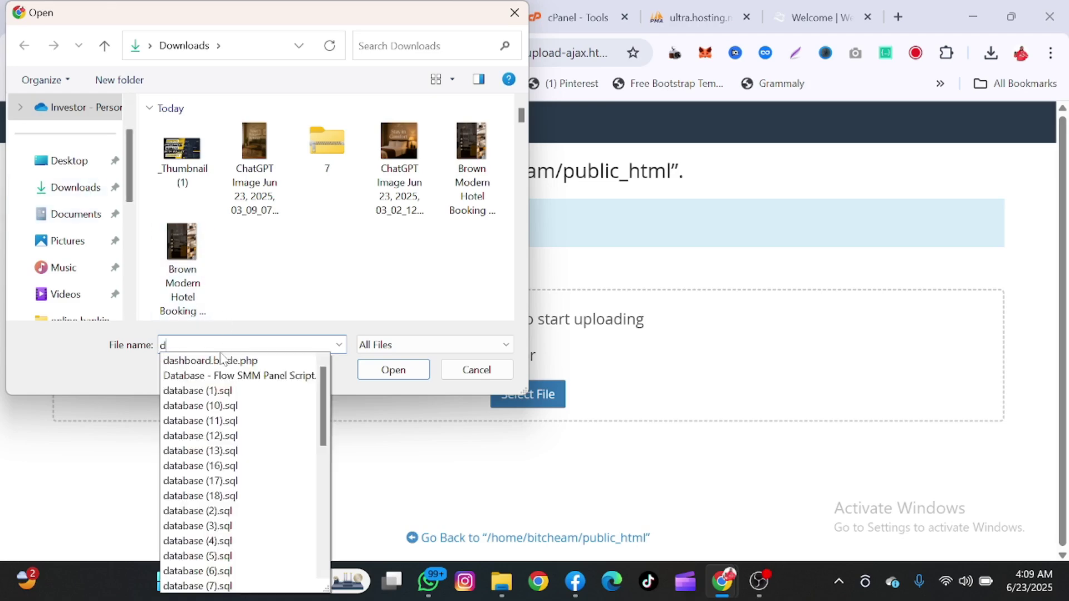
text(e)
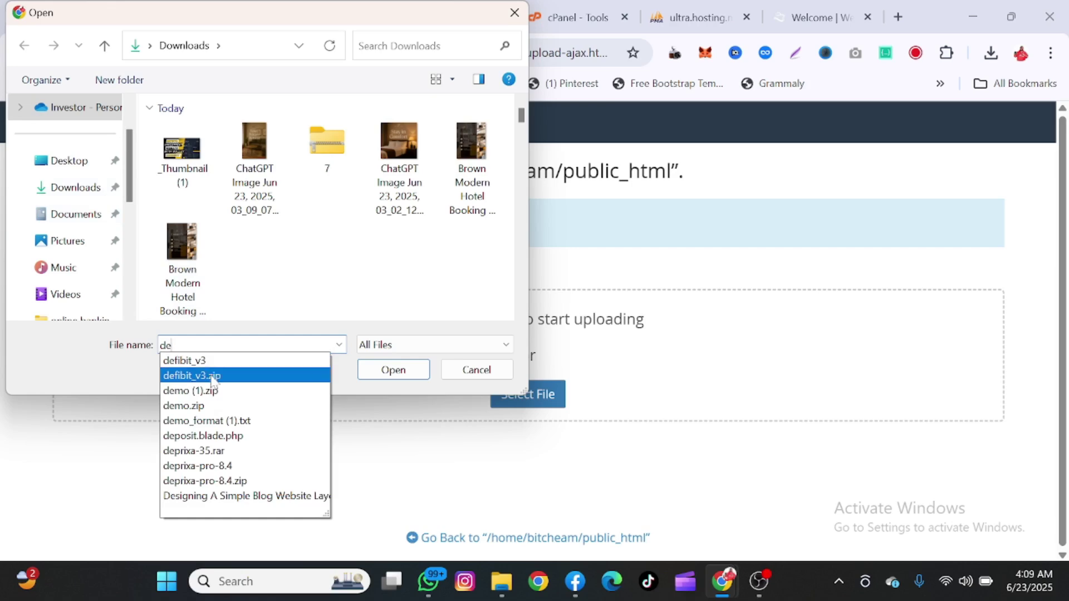
click(214, 377)
click(389, 378)
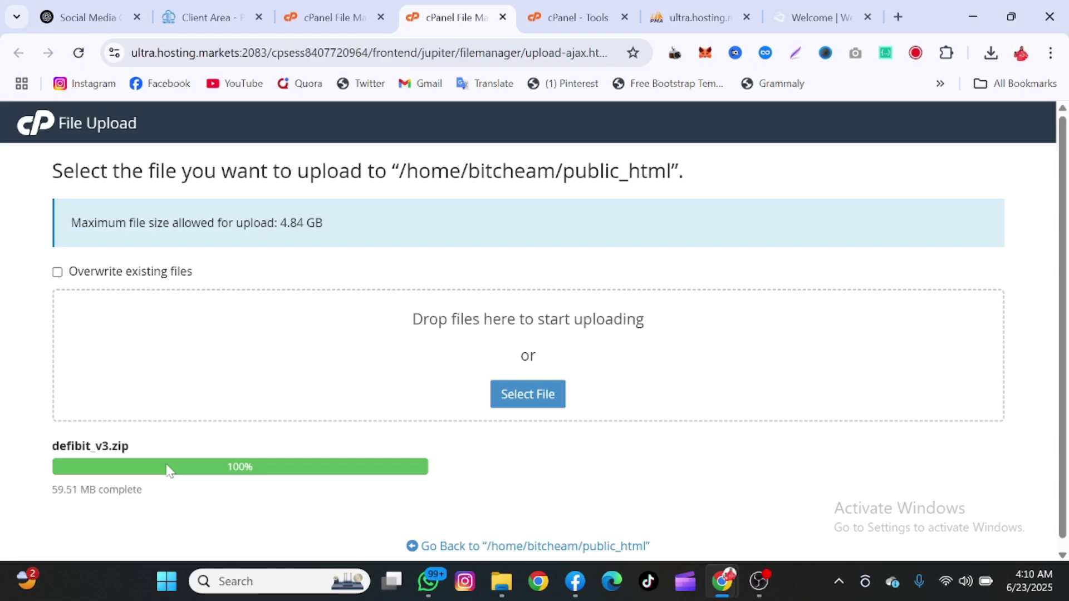
Step: Extract defibit_v3.zip into /public_html and switch to the other File Manager tab
click(453, 547)
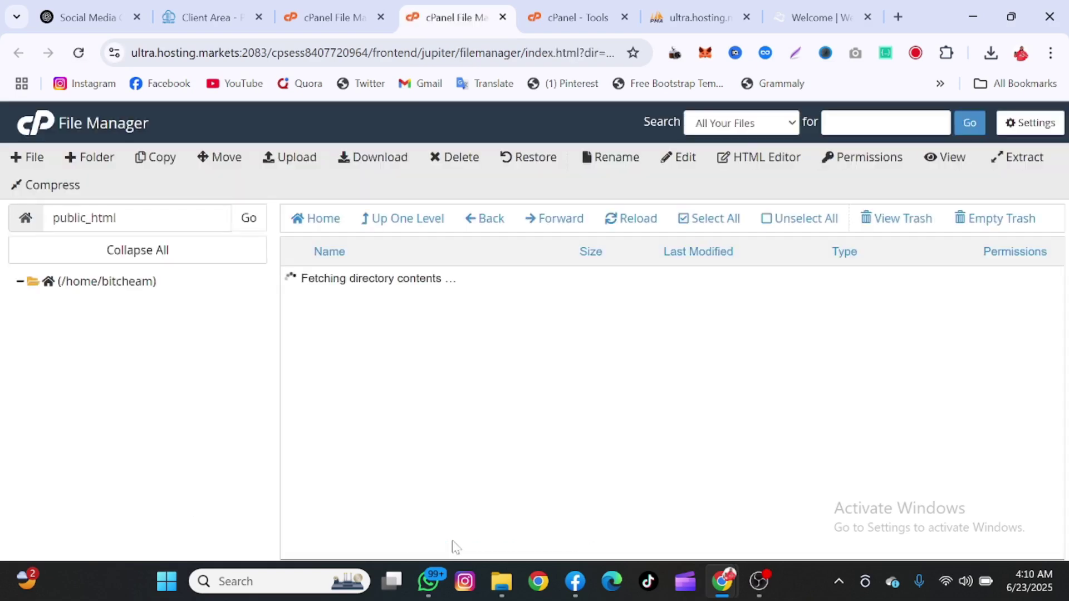
click(439, 284)
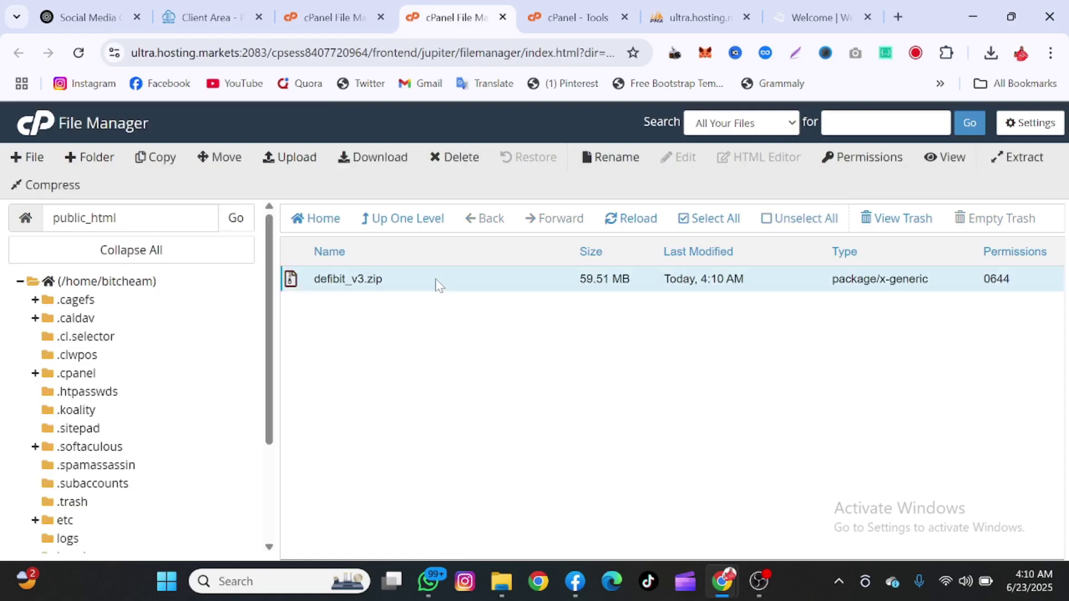
right_click(439, 284)
click(489, 464)
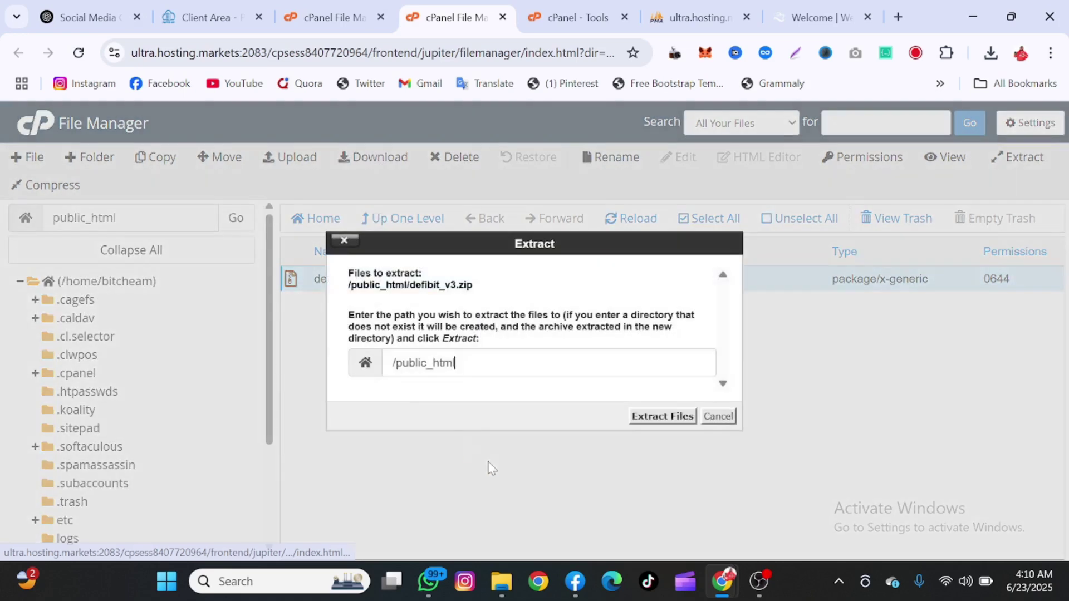
click(651, 417)
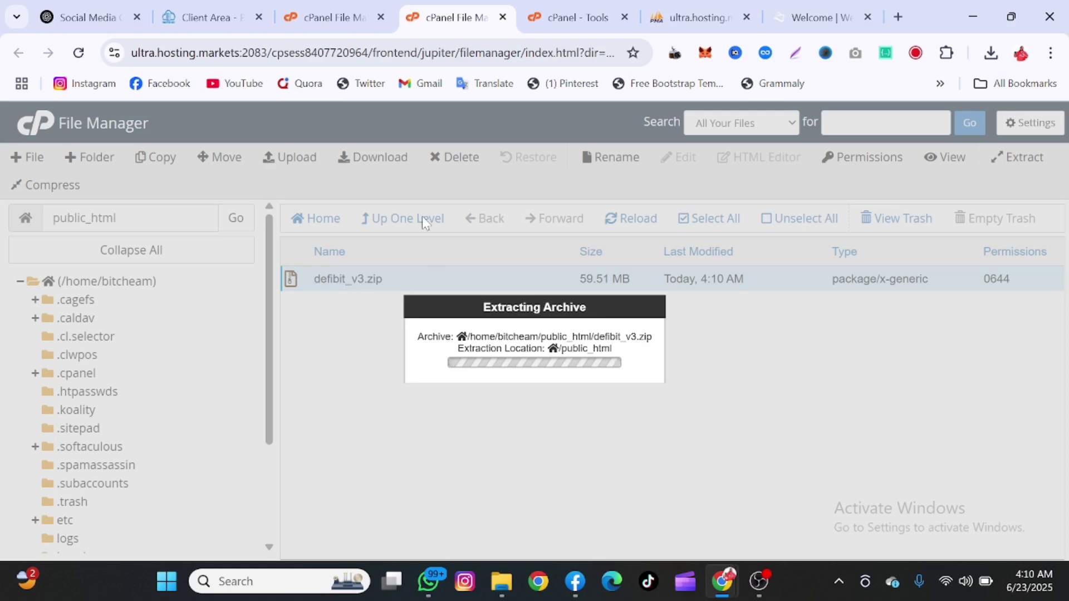
click(332, 17)
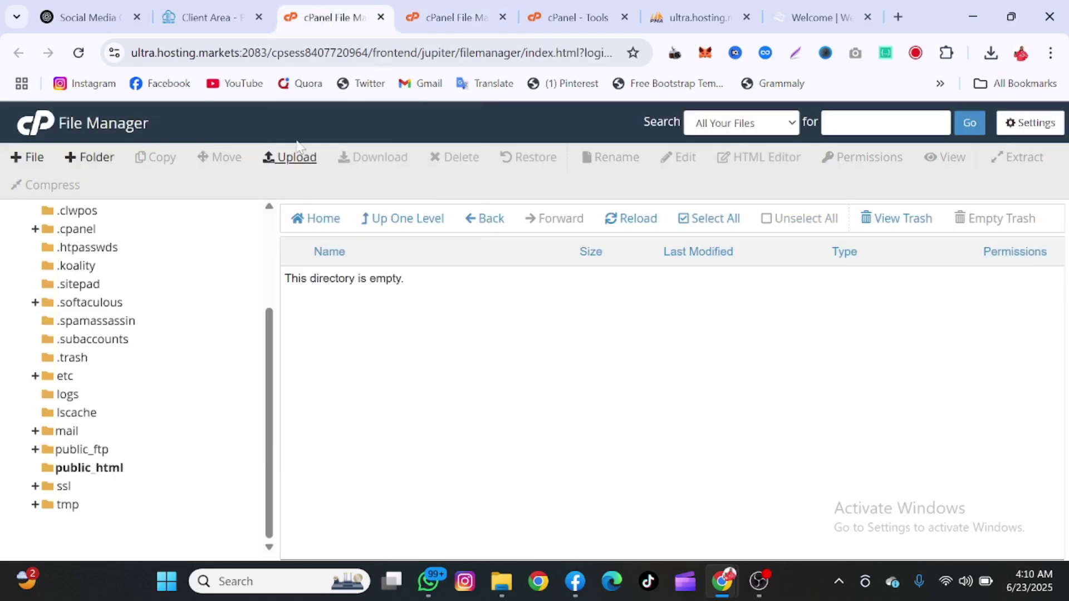
Step: Create the database bitcheam_v3 using the Database Wizard
click(32, 131)
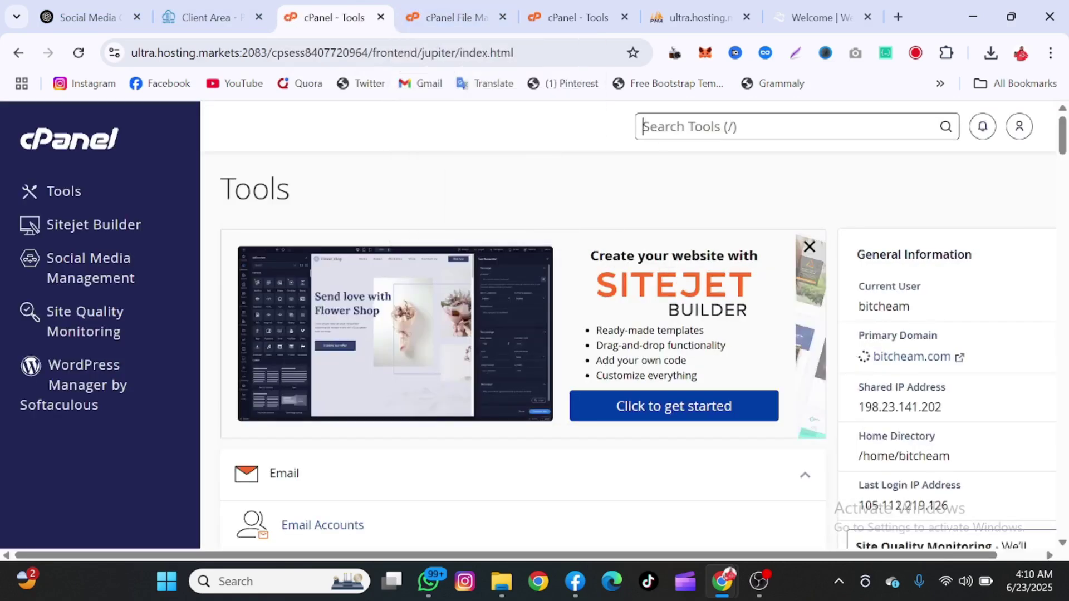
text(da)
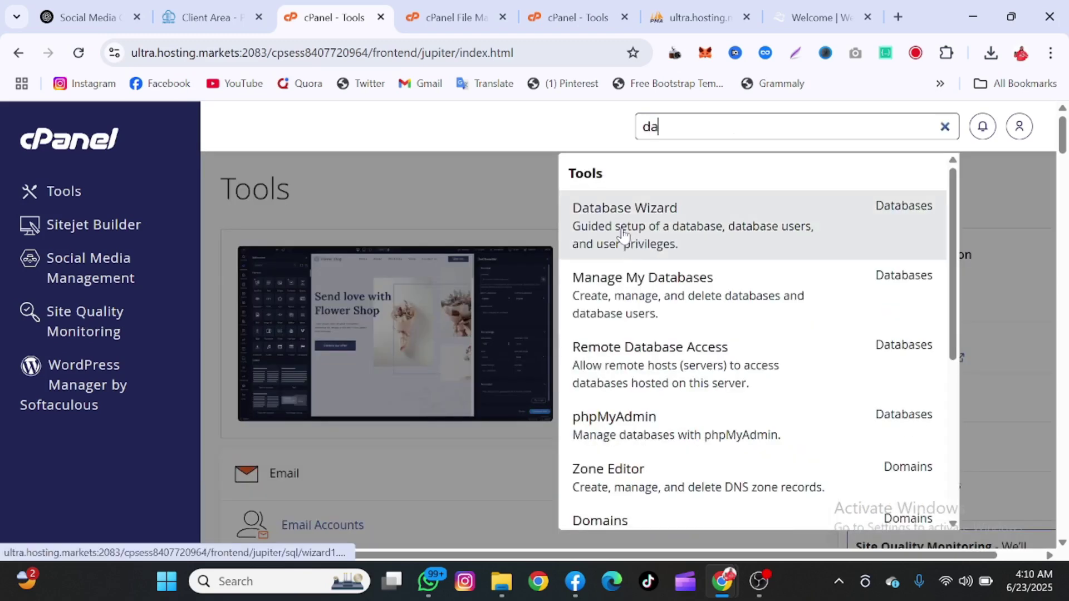
right_click(627, 230)
click(656, 249)
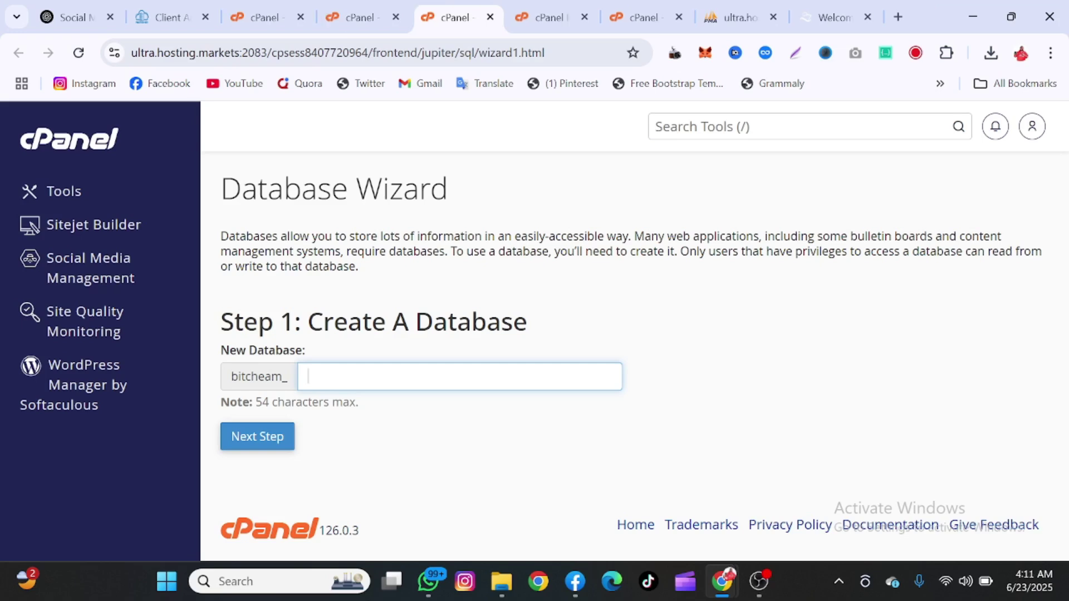
text(v3)
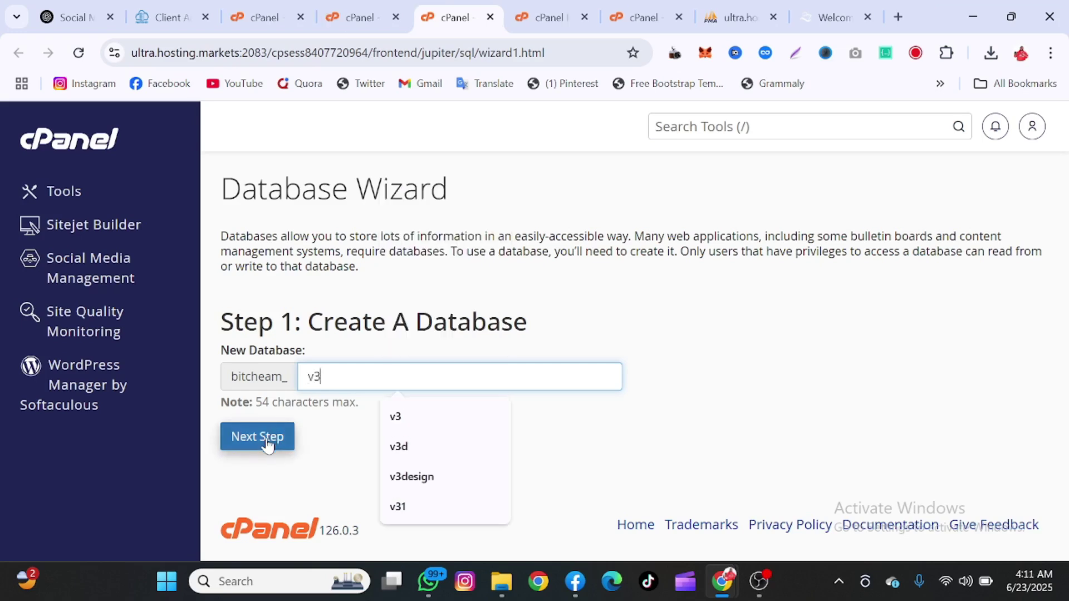
click(267, 445)
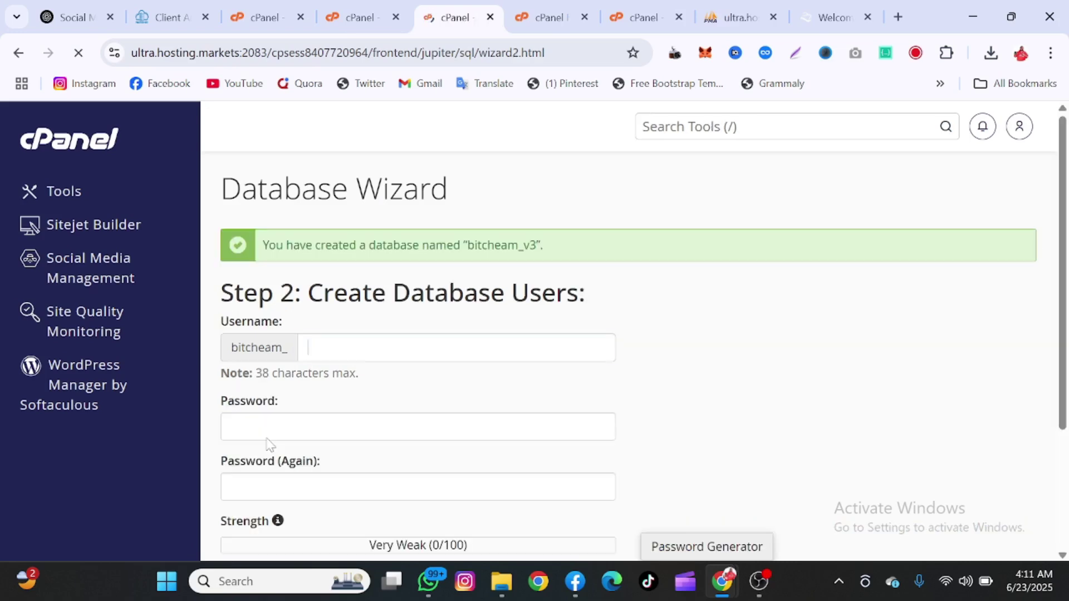
Step: Create the database user bitcheam_v3 with the pasted password
key(ctrl+a)
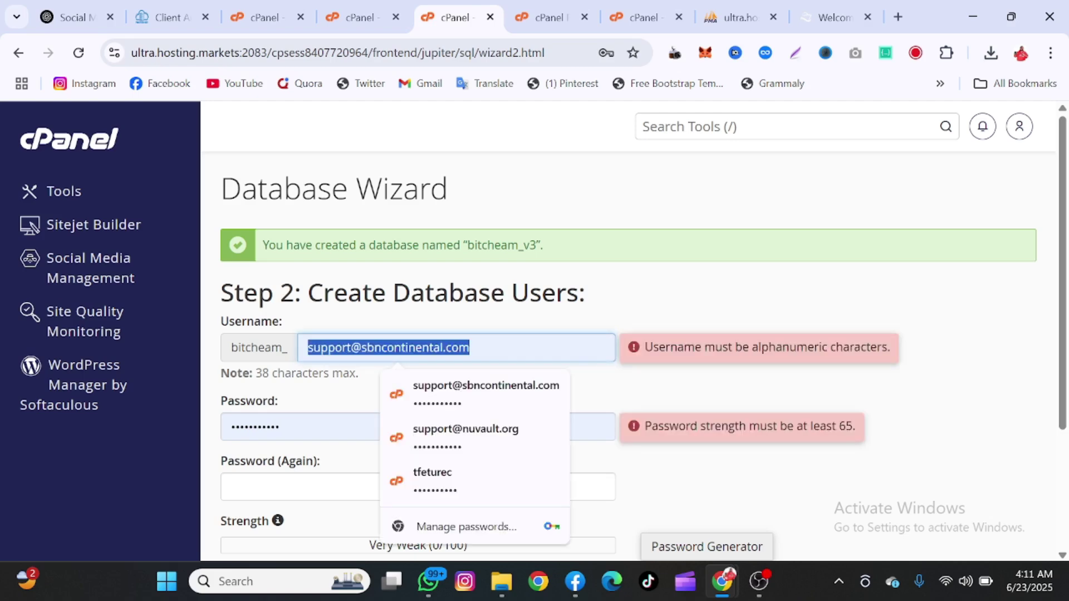
text(v3)
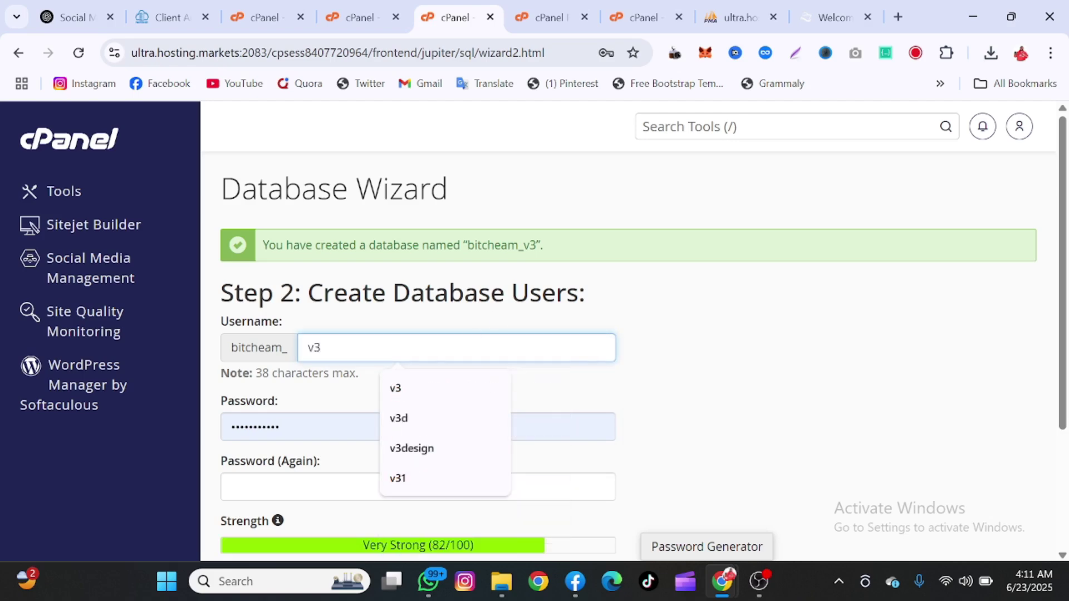
drag(538, 245, 466, 245)
key(ctrl+c)
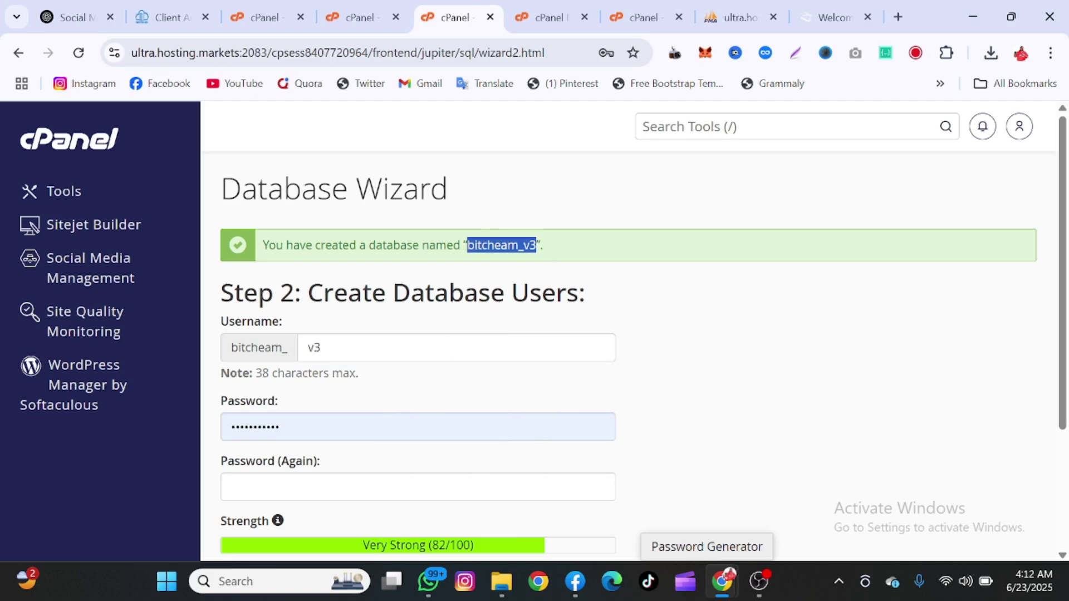
click(278, 427)
key(ctrl+a)
key(ctrl+v)
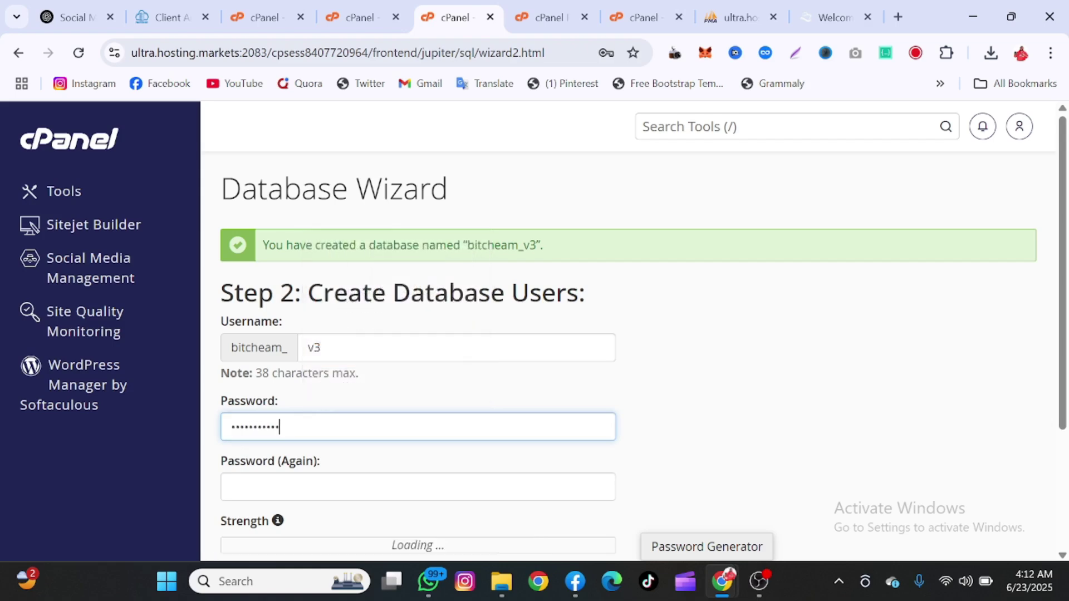
click(278, 487)
key(ctrl+v)
scroll(557, 334, down, 3)
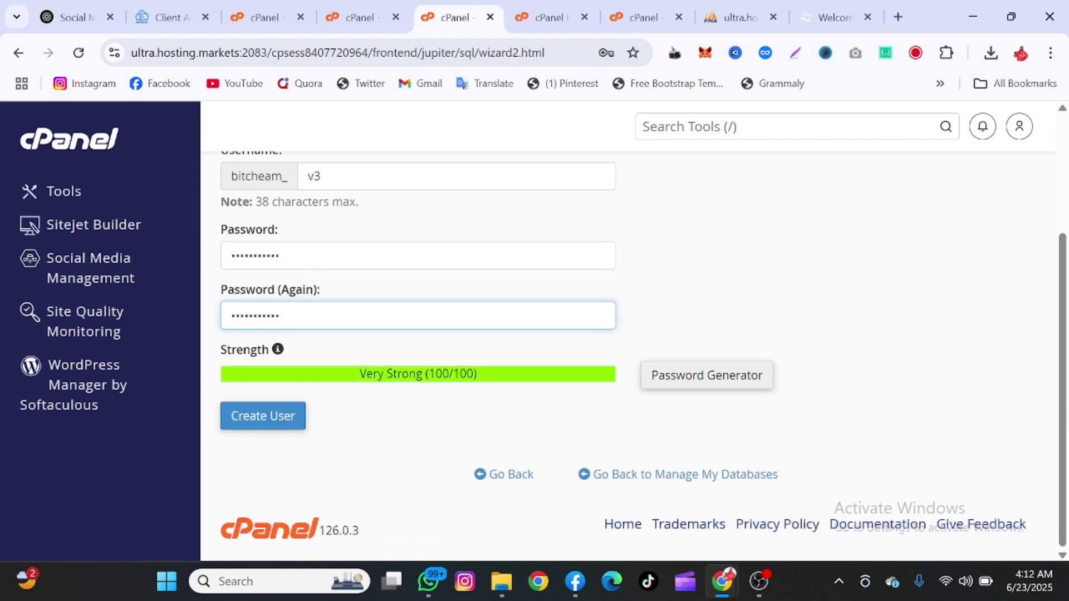
click(282, 417)
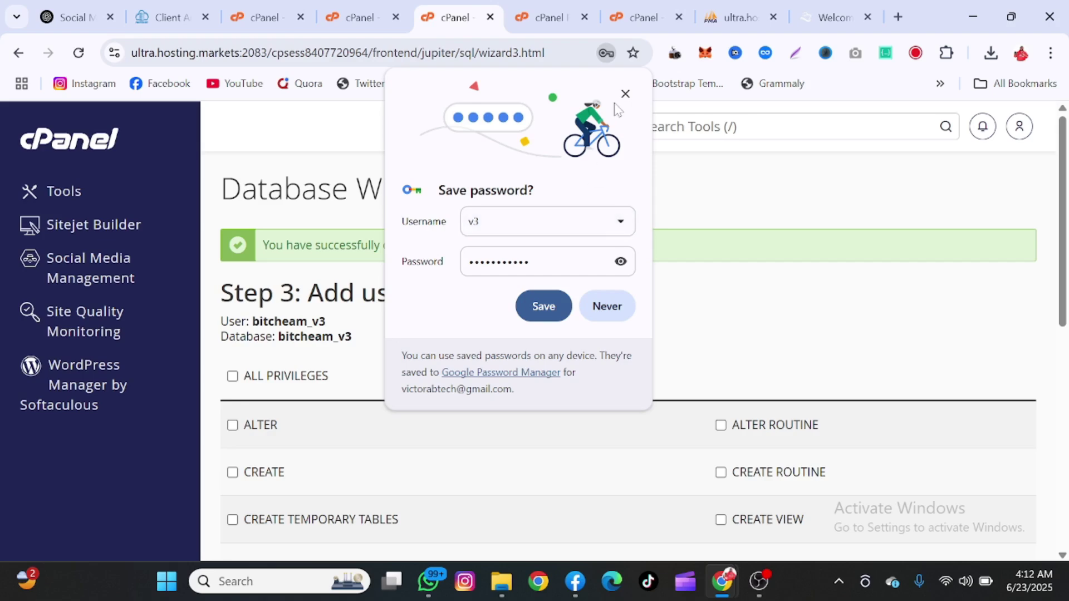
click(625, 93)
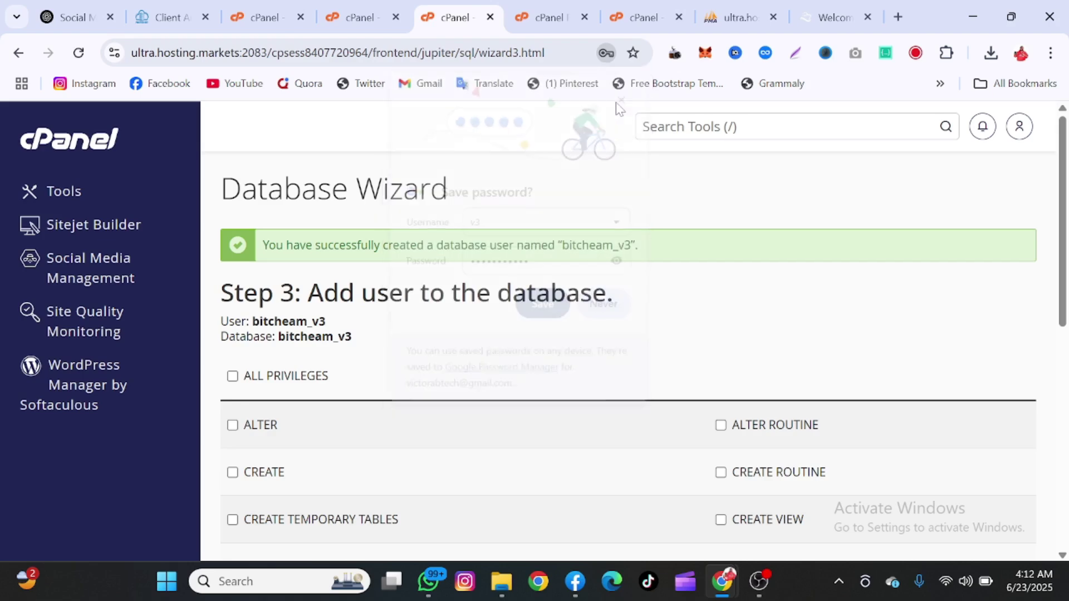
Step: Grant the bitcheam_v3 user ALL PRIVILEGES on the database
click(270, 379)
scroll(270, 382, down, 10)
click(258, 383)
mouse_move(516, 26)
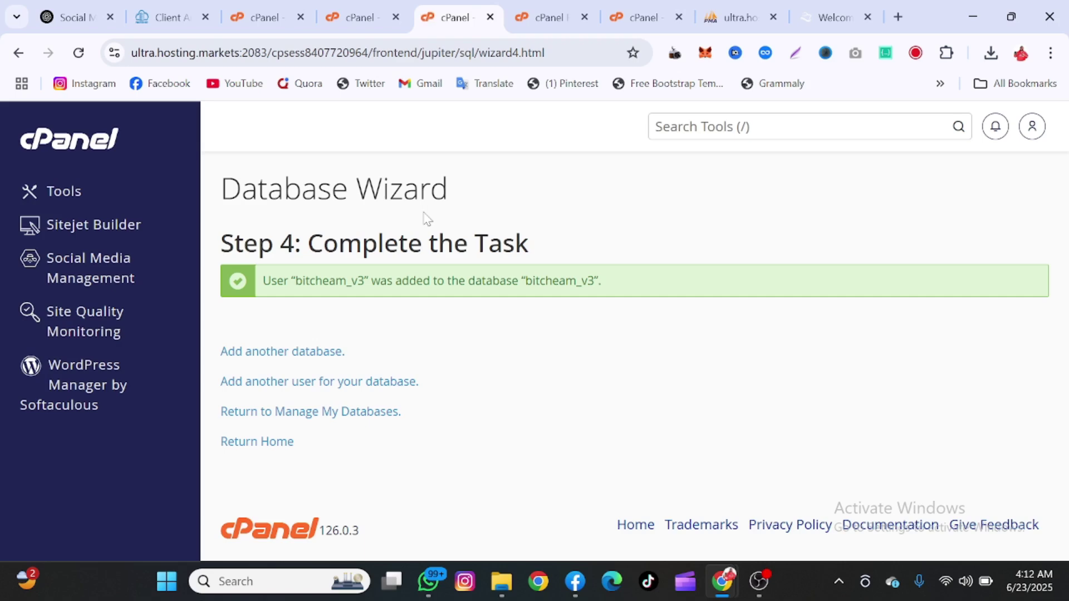
Step: Close the extraction results and download db.sql (49.4 KB) from public_html
click(551, 2)
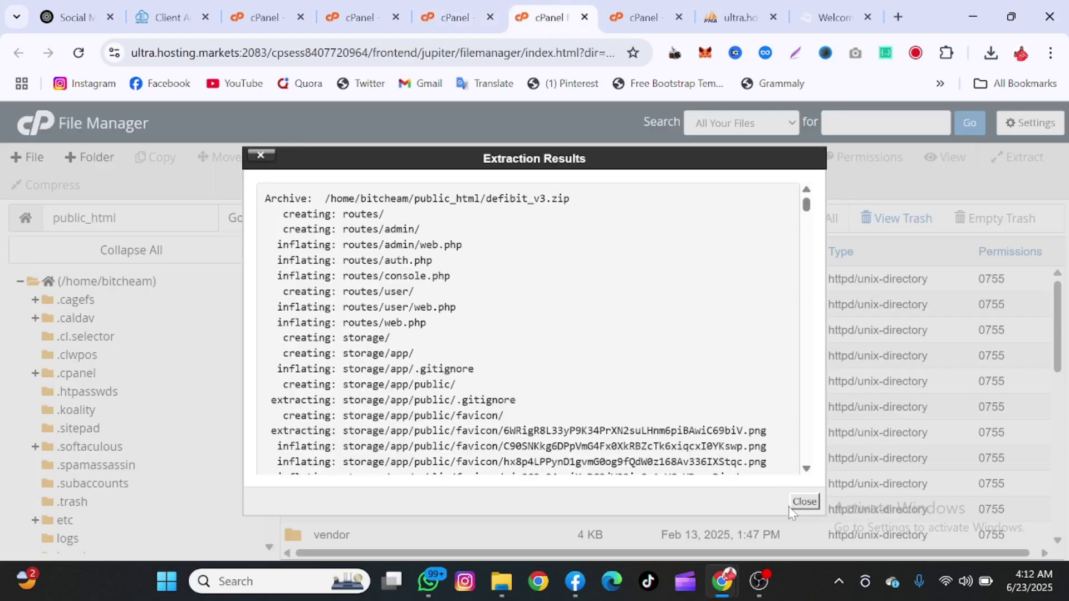
click(804, 501)
scroll(802, 504, down, 3)
scroll(410, 370, down, 3)
click(378, 316)
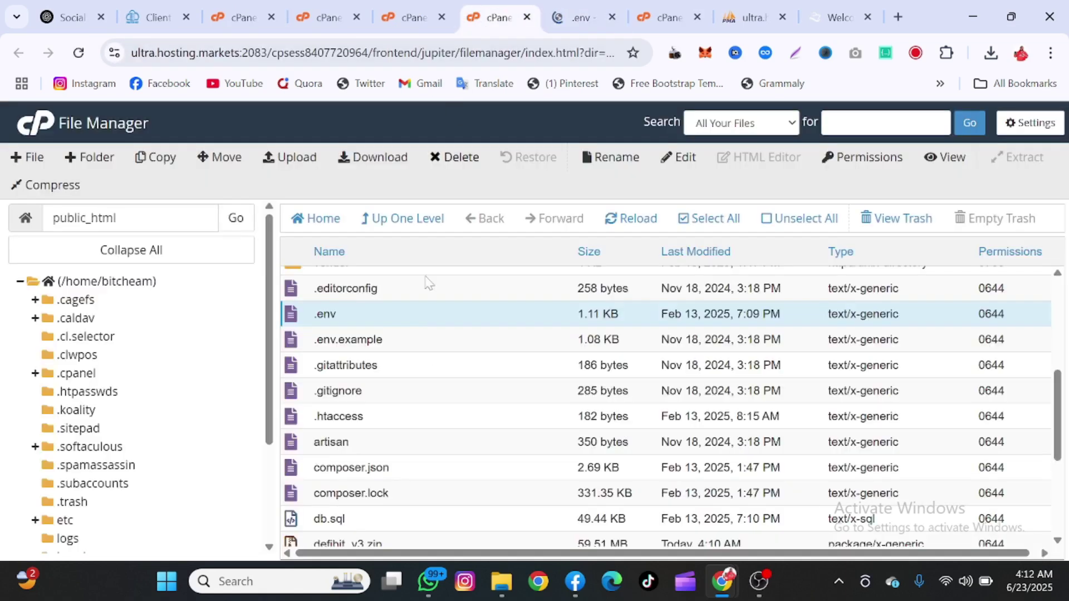
scroll(381, 436, down, 2)
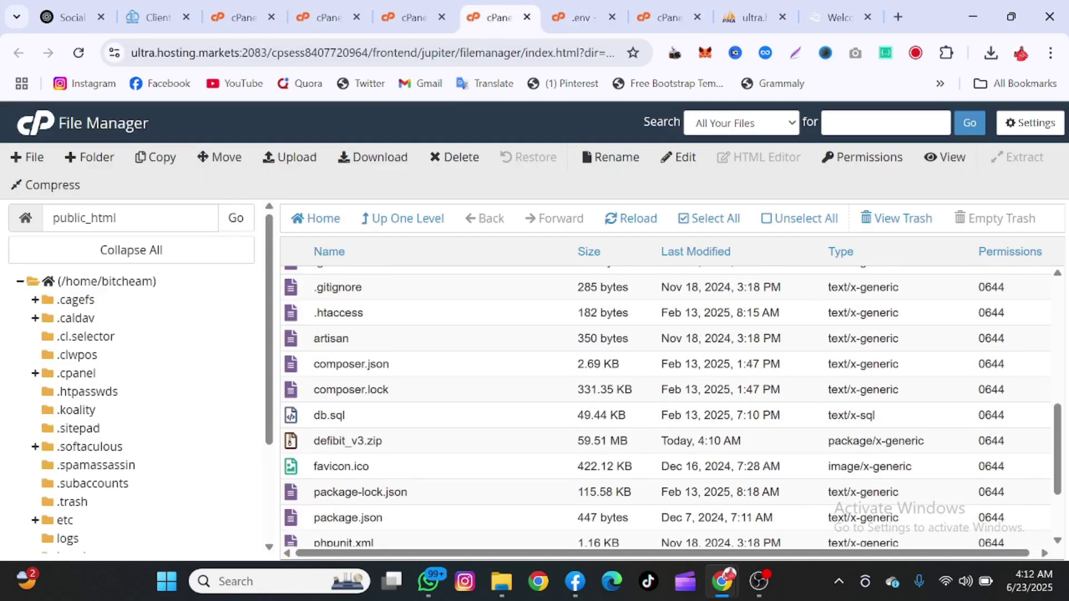
click(373, 420)
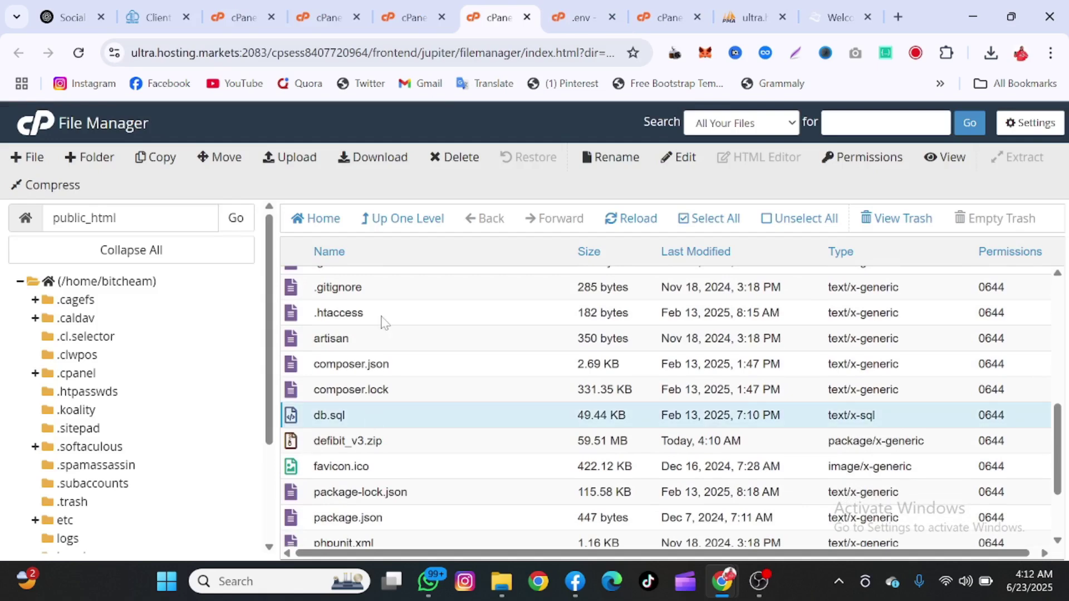
click(364, 166)
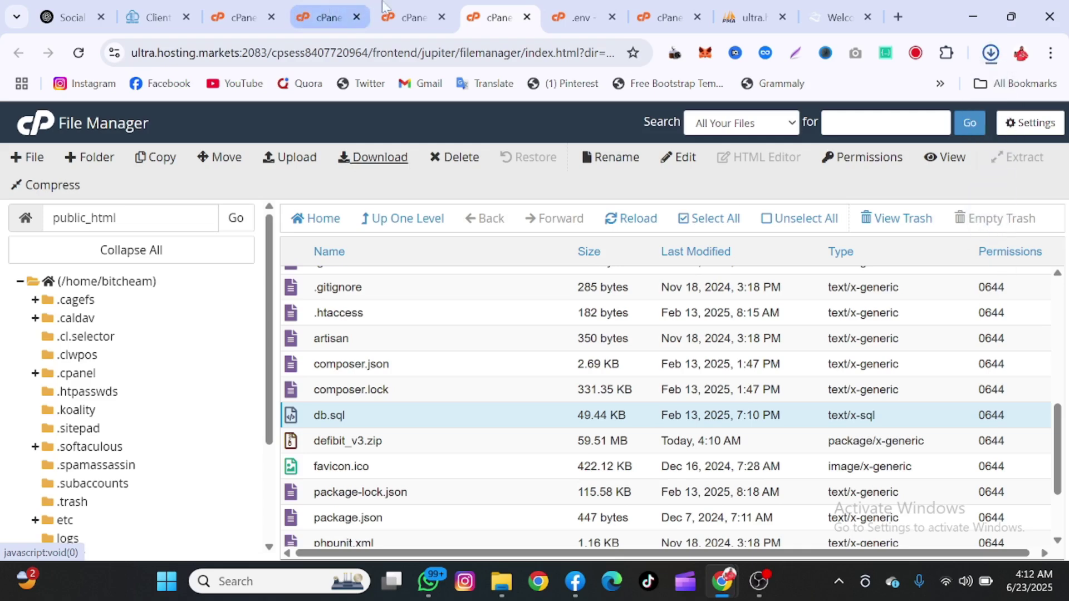
Step: In .env, set DB_DATABASE and DB_USERNAME to bitcheam_v3 and paste the database password
click(562, 7)
scroll(528, 362, down, 3)
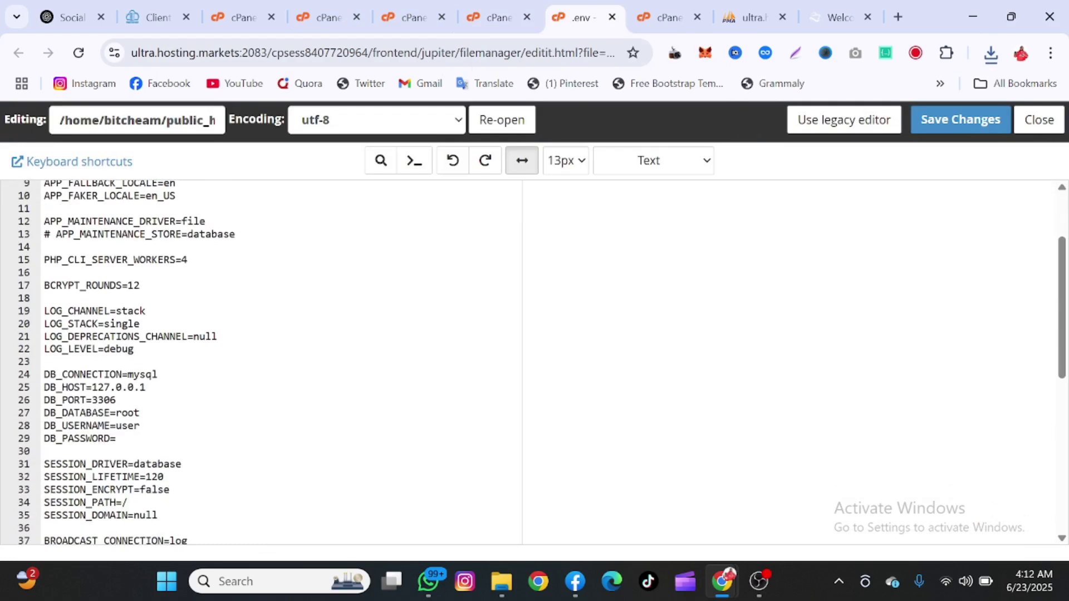
click(57, 366)
drag(57, 366, 122, 365)
click(141, 365)
key(ctrl+v)
drag(141, 378, 128, 378)
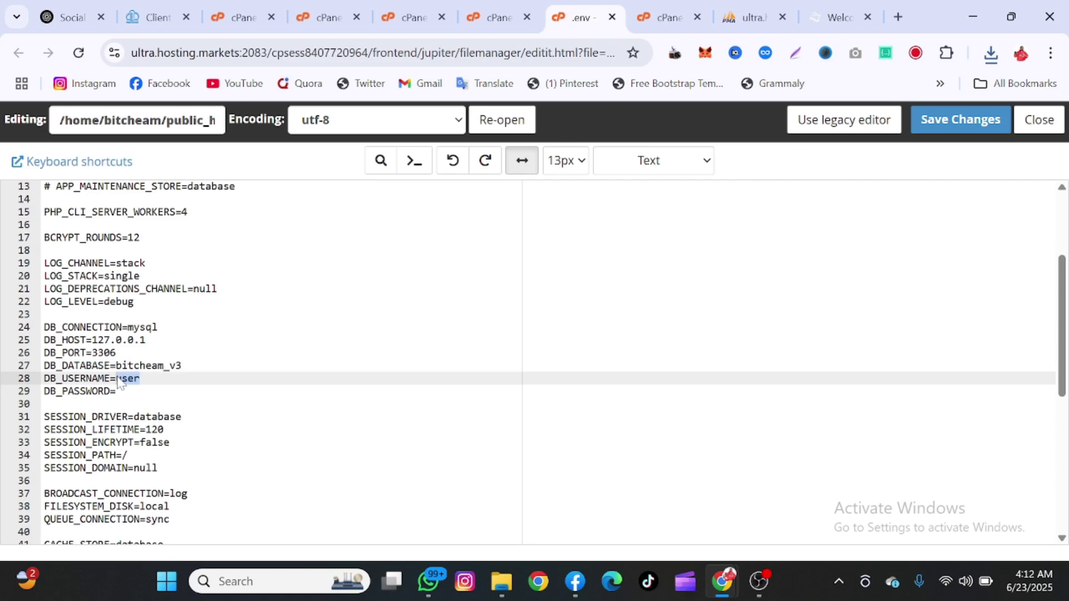
key(ctrl+v)
click(117, 391)
key(ctrl+v)
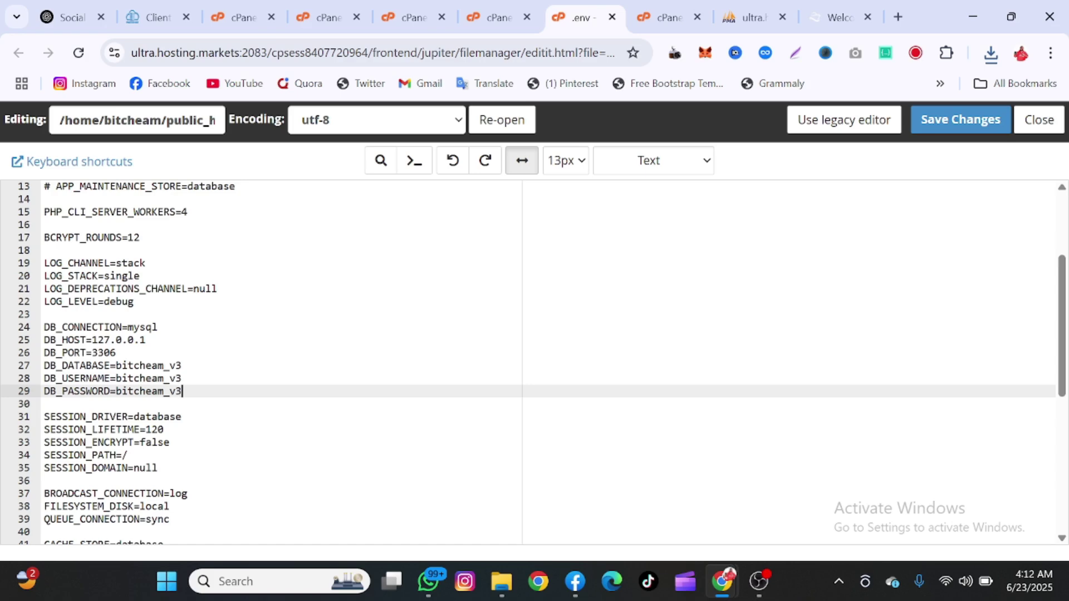
Step: Check the Database Wizard tab, then begin selecting the APP_URL value in .env
click(412, 17)
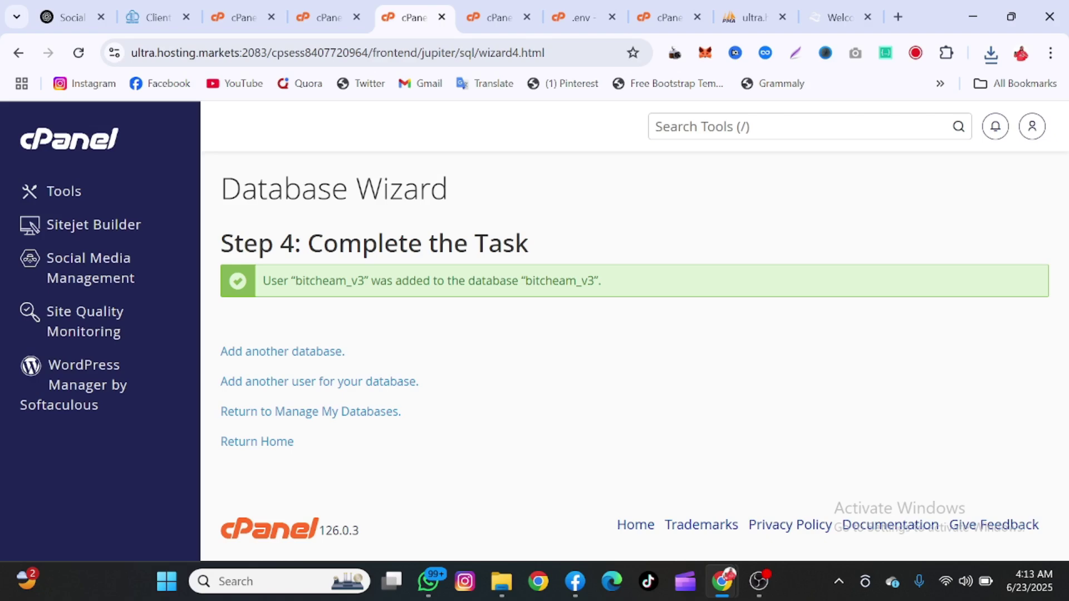
click(567, 11)
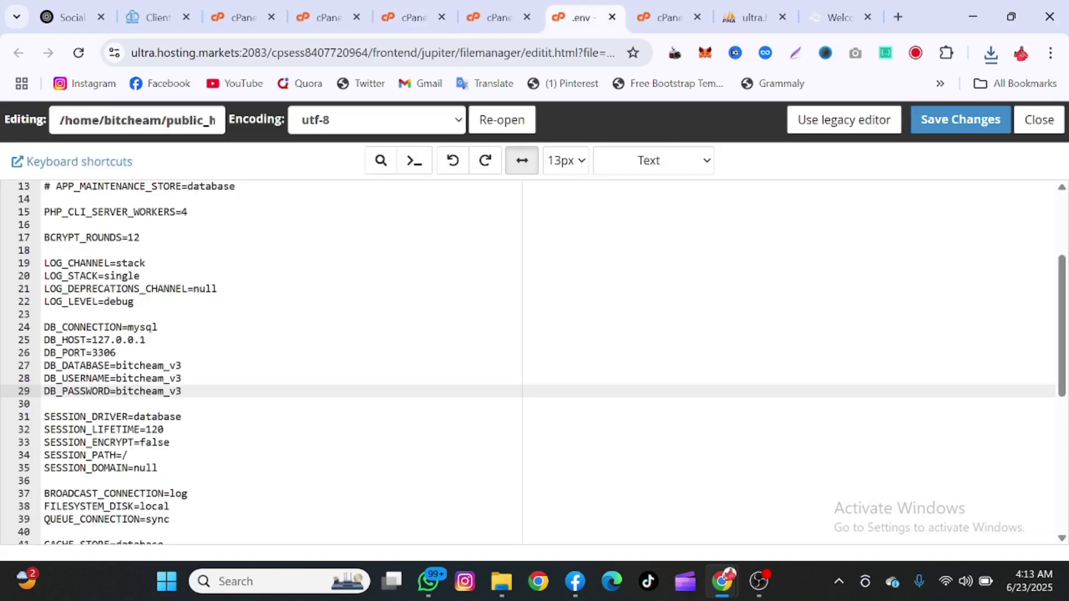
scroll(528, 363, up, 5)
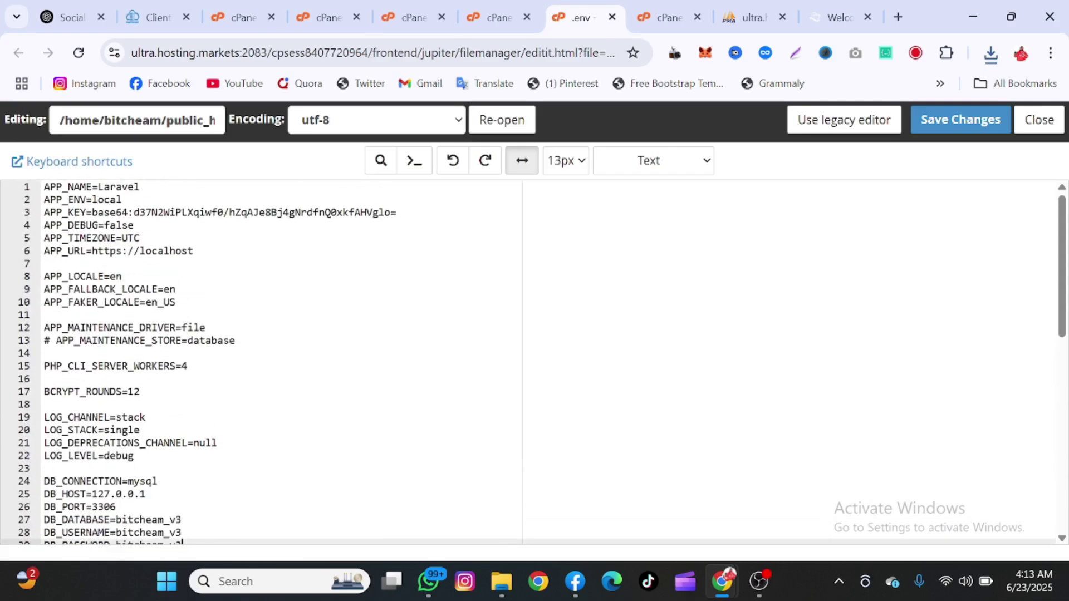
drag(195, 251, 44, 263)
Step: Copy the bitcheam.com domain link address from the cPanel tools page
click(323, 17)
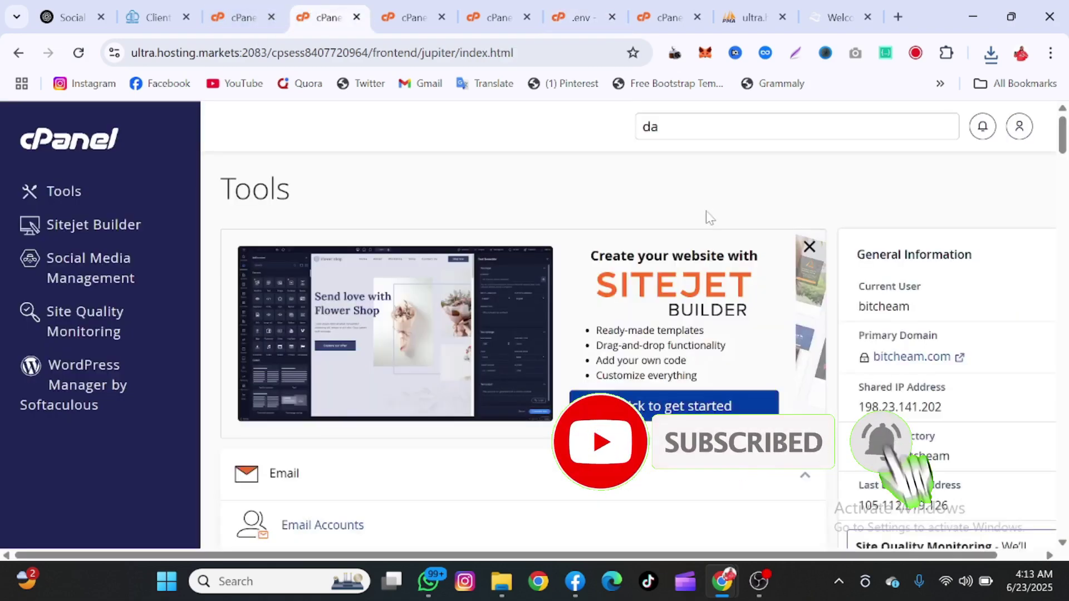
right_click(883, 355)
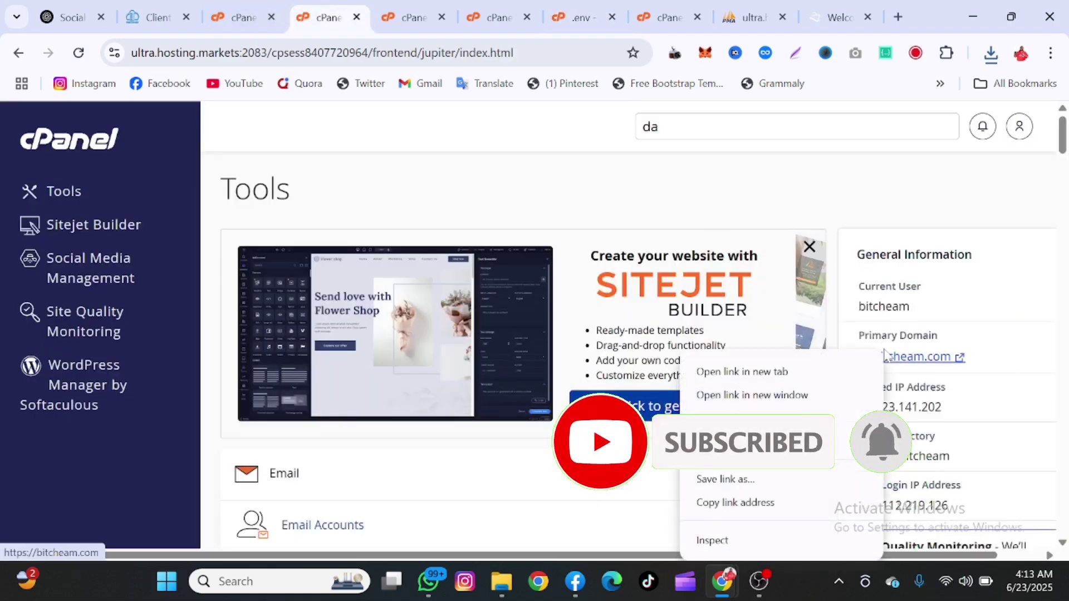
click(761, 504)
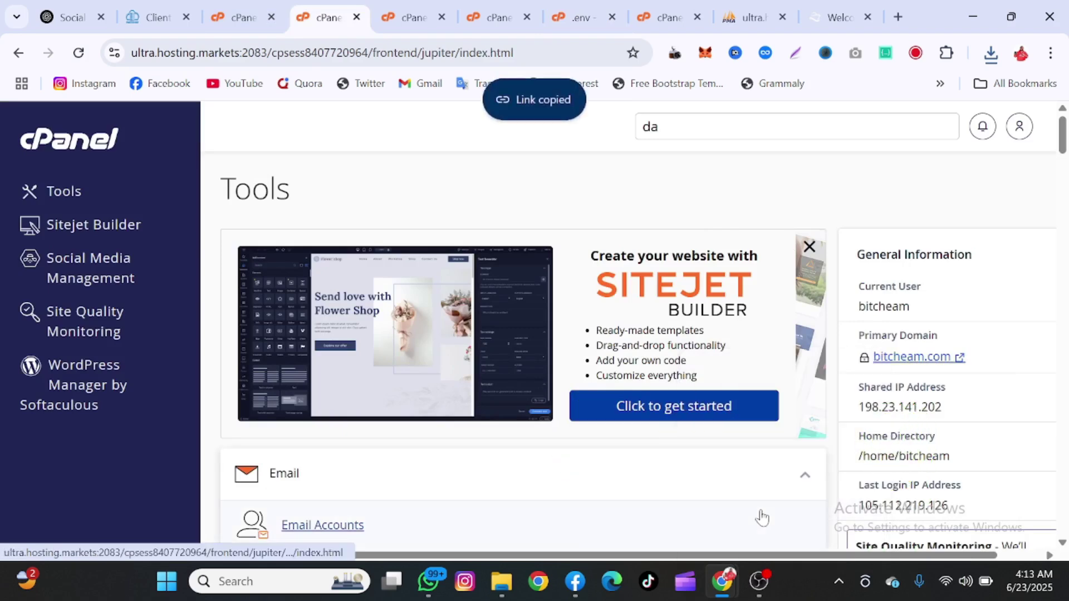
click(583, 8)
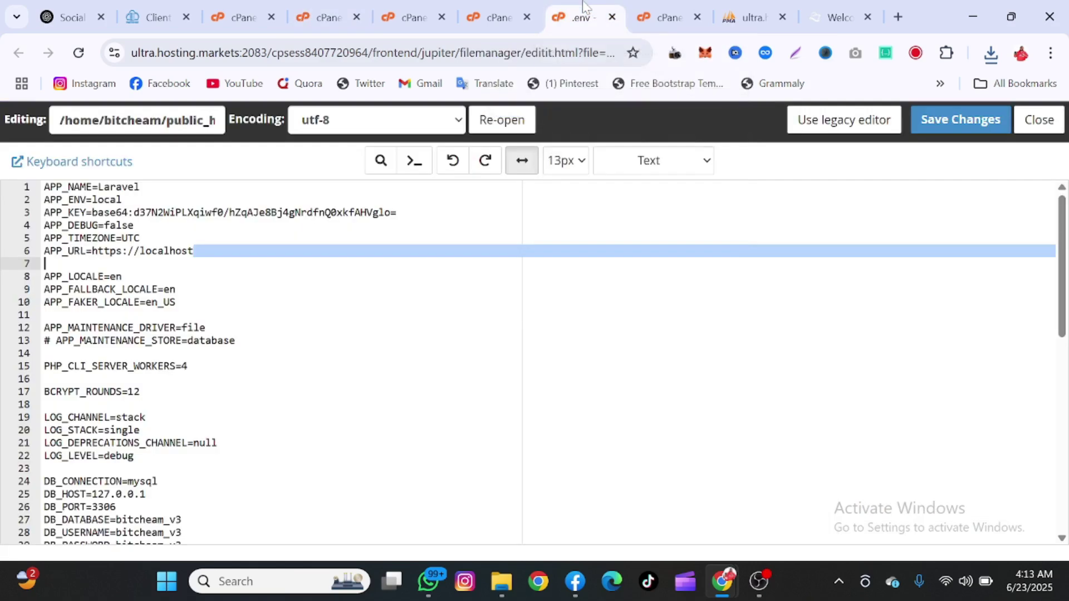
click(205, 254)
drag(194, 252, 104, 251)
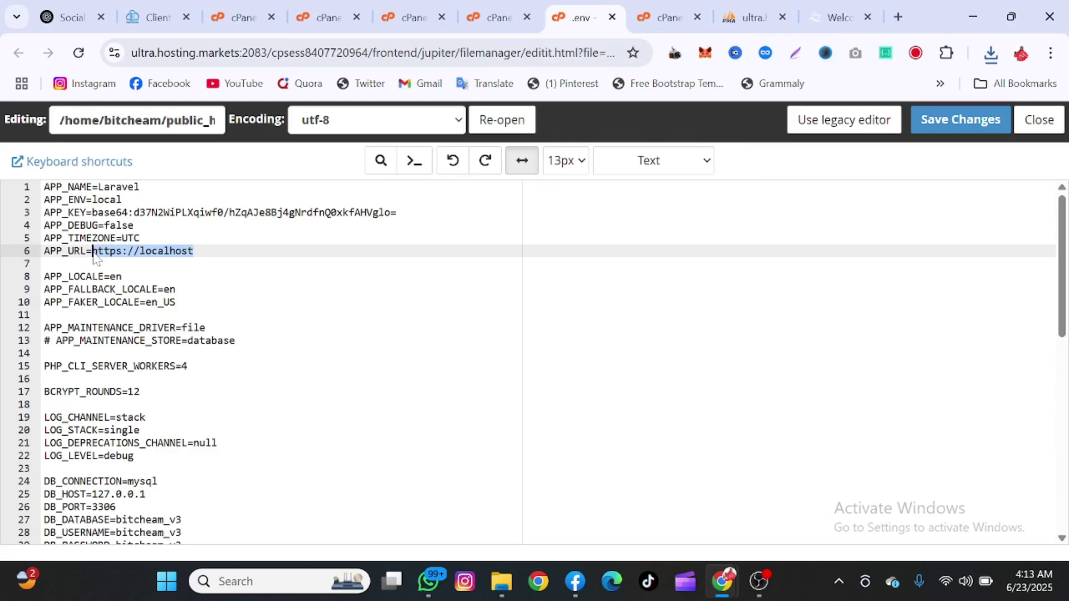
key(ctrl+v)
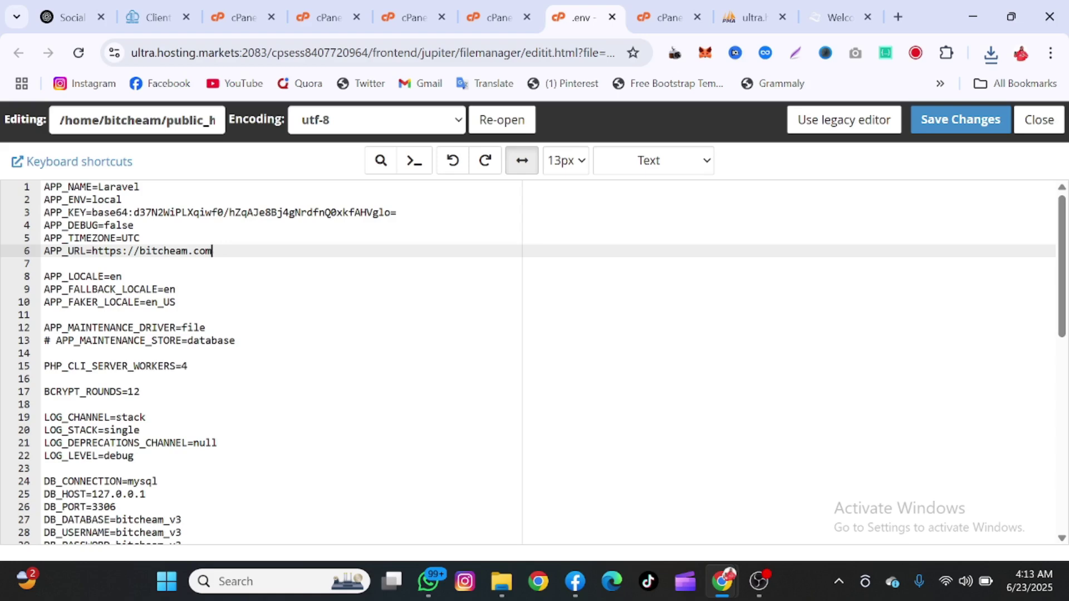
scroll(535, 362, down, 5)
scroll(534, 362, up, 5)
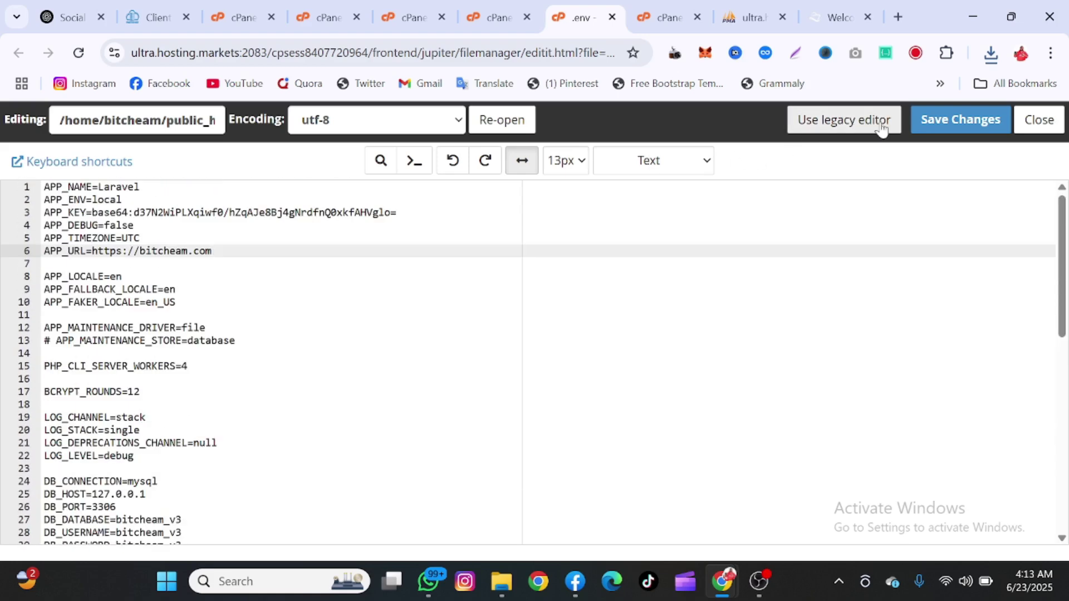
click(953, 120)
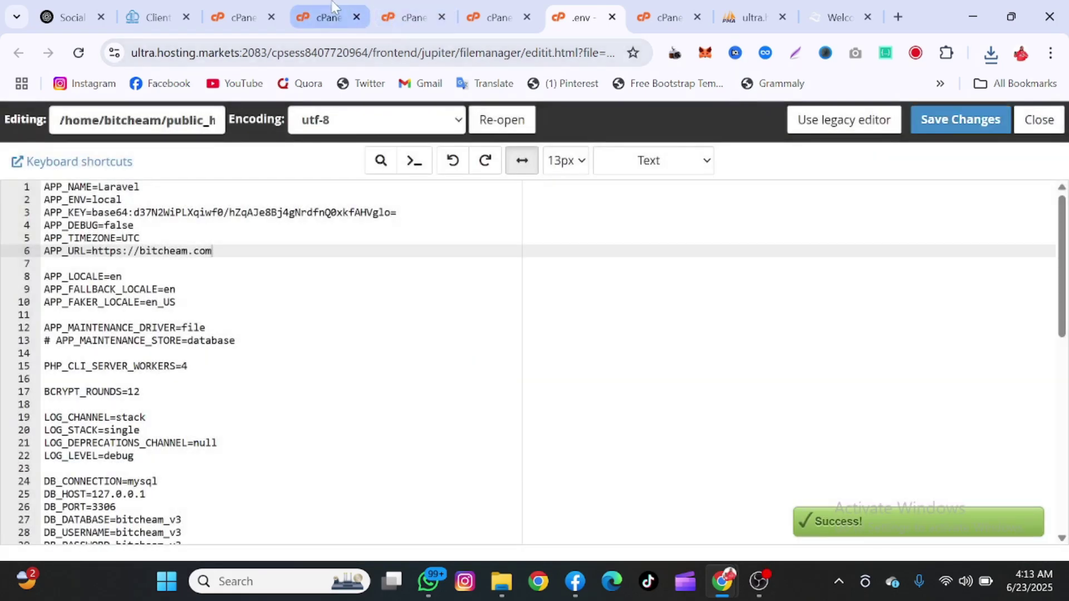
Step: Search cPanel tools for 'php', launch phpMyAdmin in a new tab, and select the bitcheam_v3 database
click(332, 8)
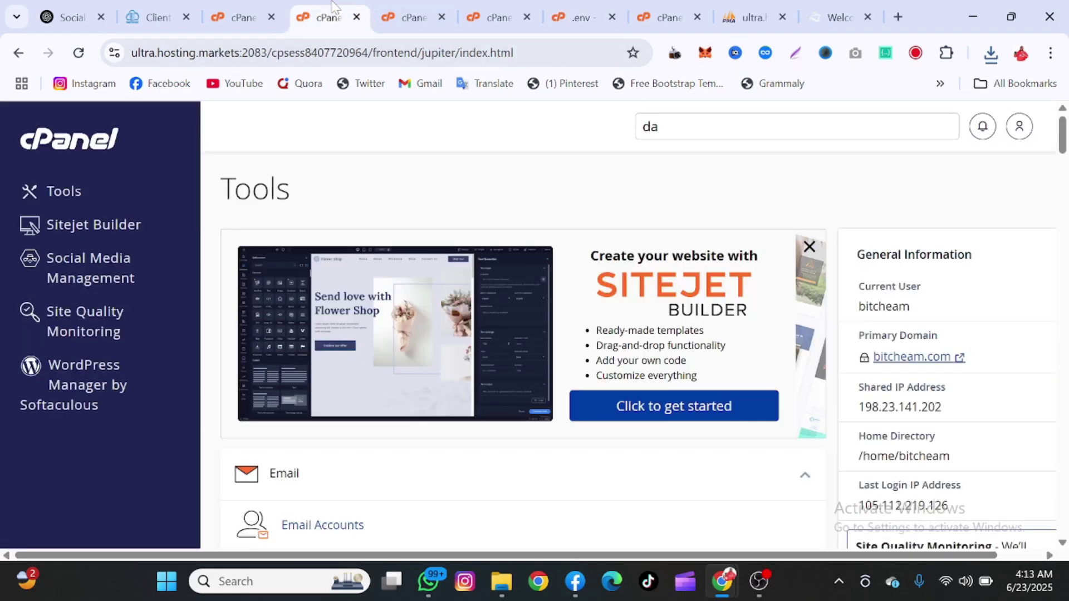
click(650, 126)
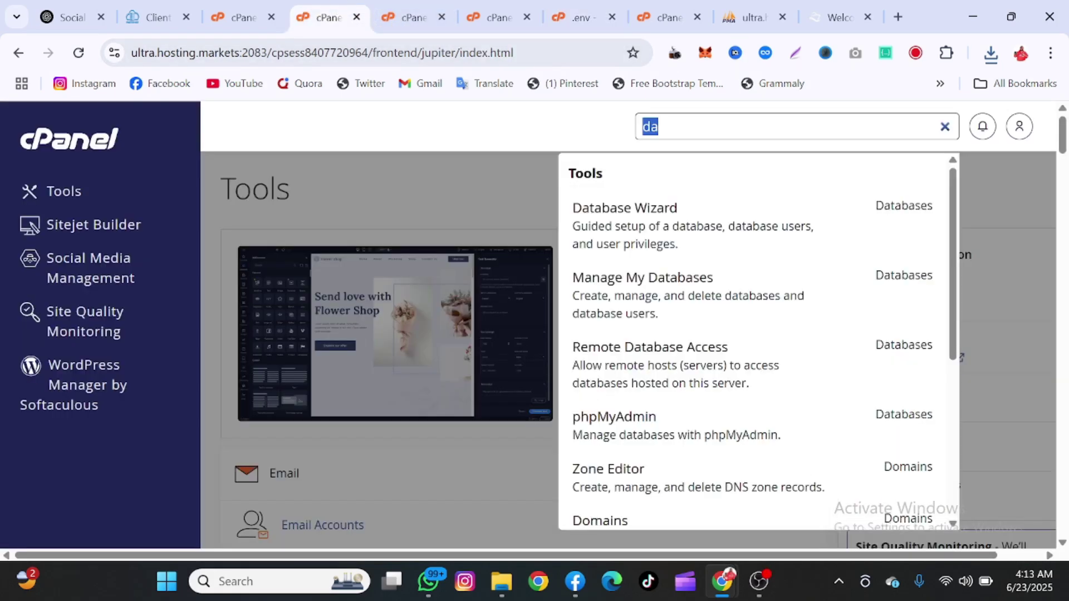
text(php)
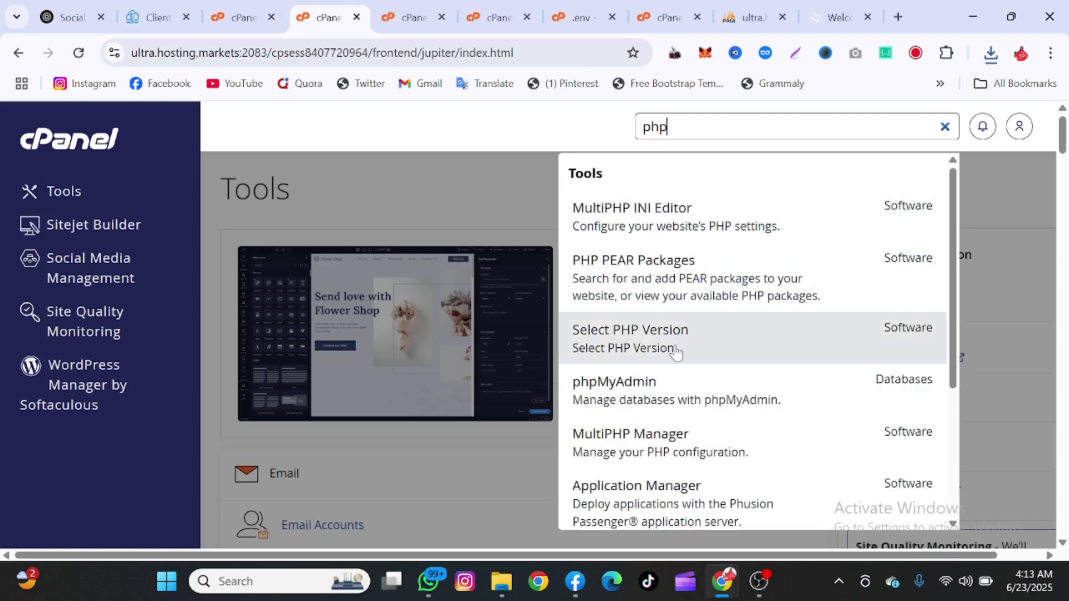
right_click(659, 417)
click(706, 223)
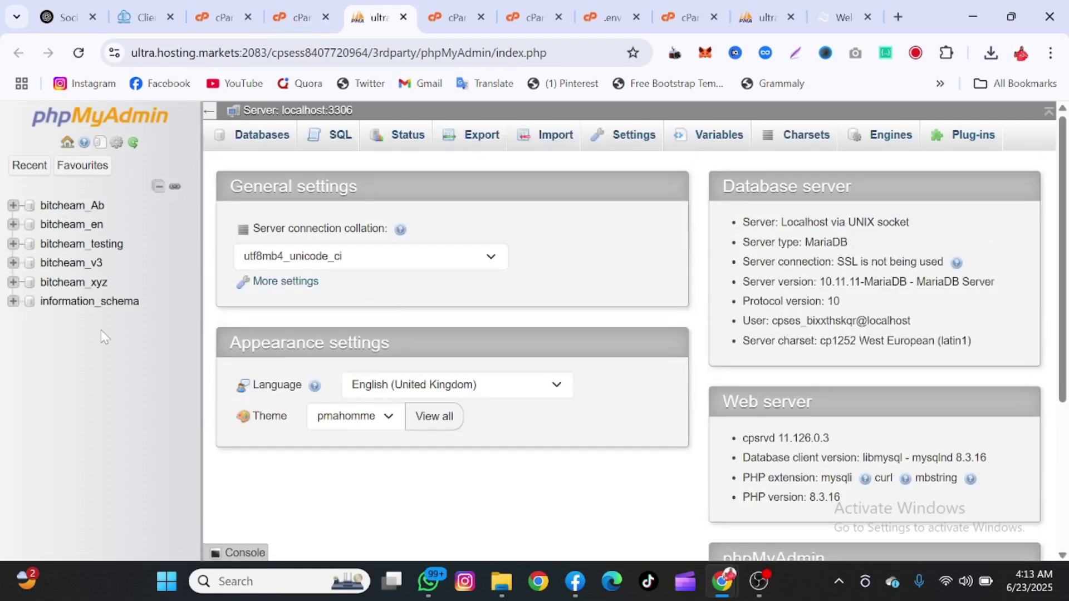
click(79, 264)
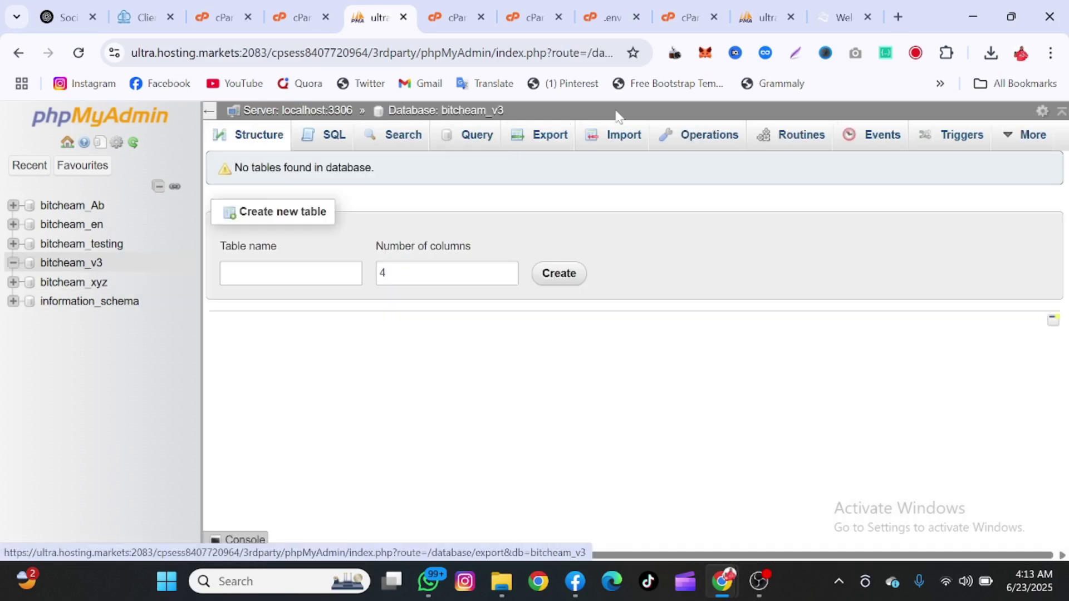
Step: Import the db (1).sql file into bitcheam_v3 through phpMyAdmin's Import page
click(605, 136)
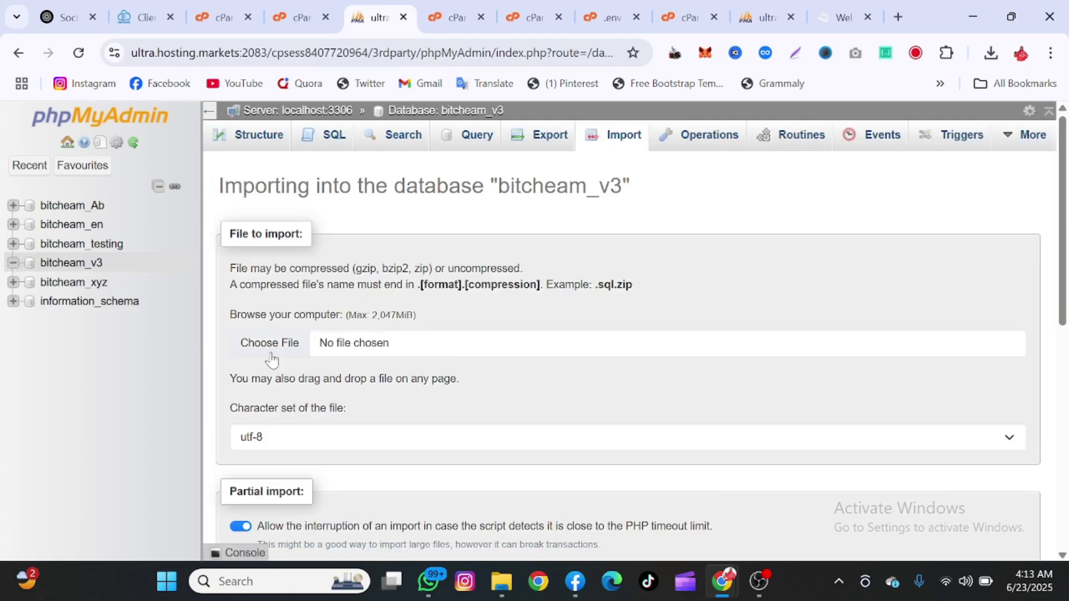
click(270, 343)
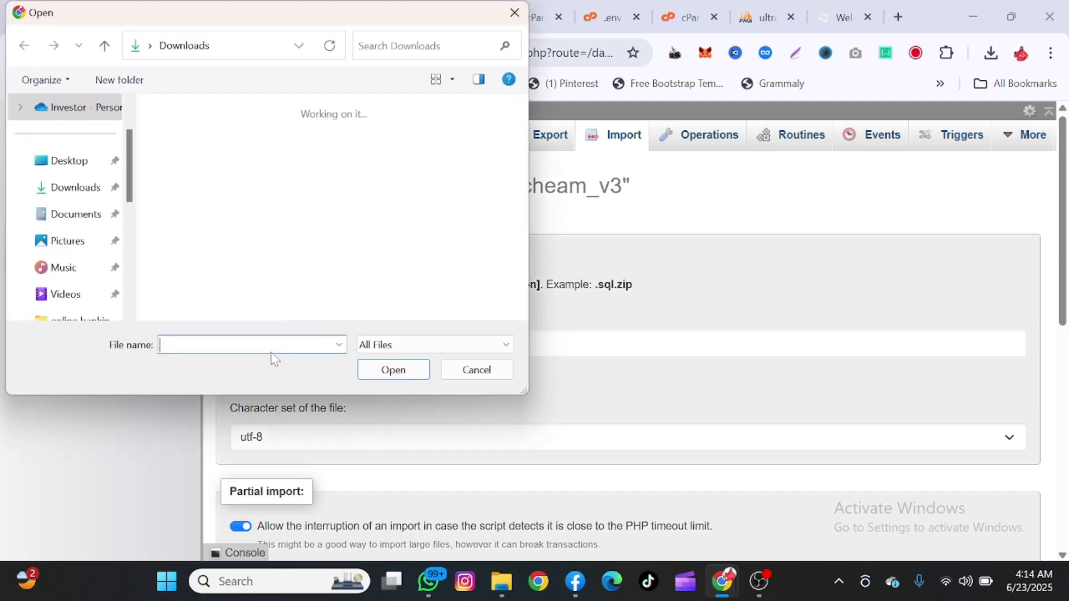
click(189, 167)
click(404, 377)
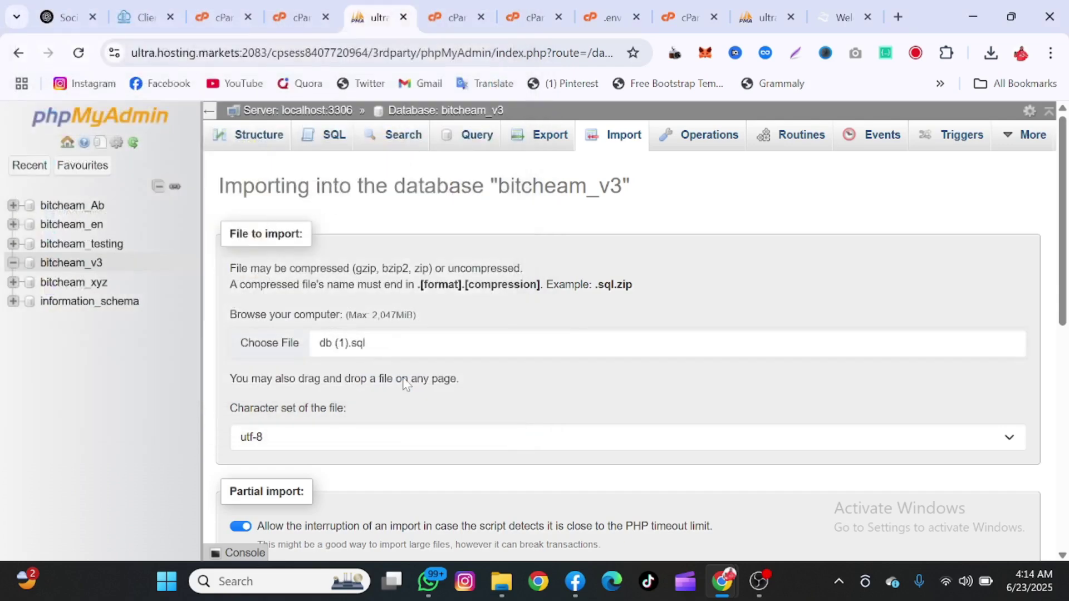
scroll(405, 383, down, 9)
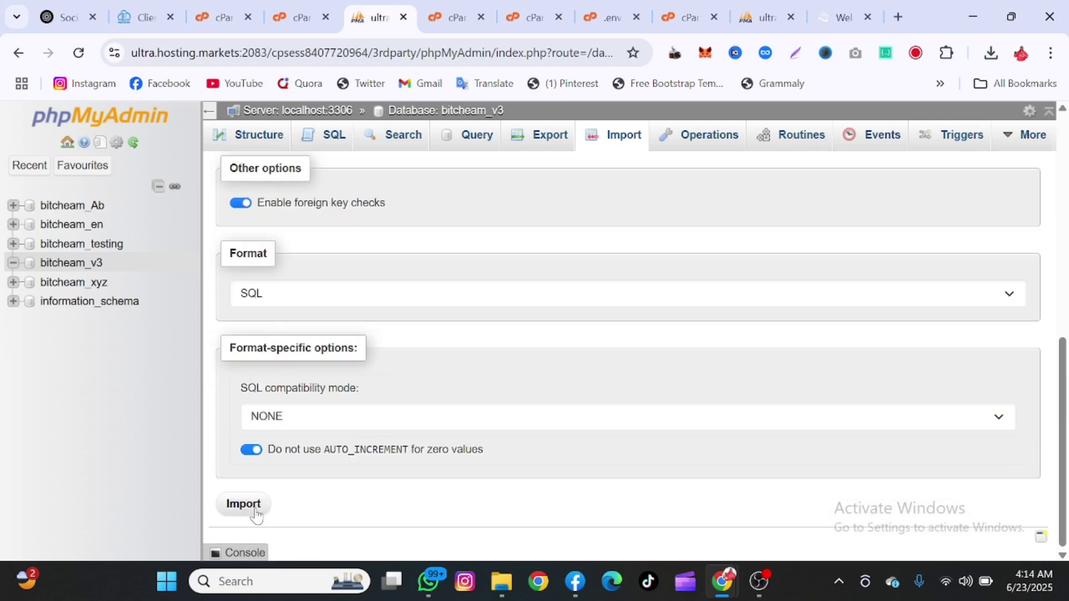
click(256, 512)
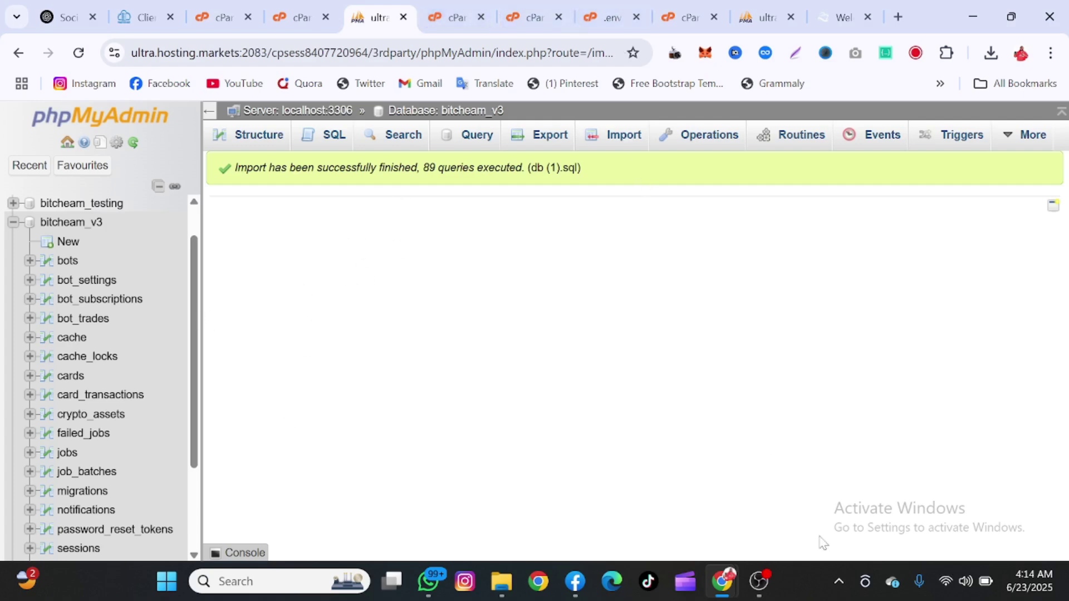
Step: Switch to the incognito Defibit window and reload the bitcheam.com homepage
mouse_move(724, 585)
click(768, 508)
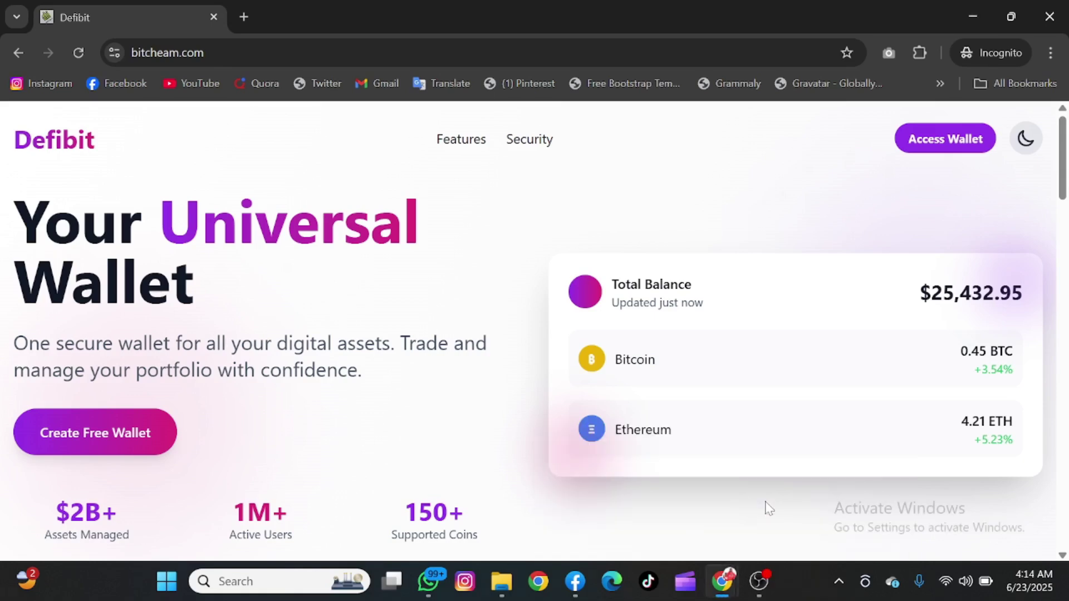
click(79, 53)
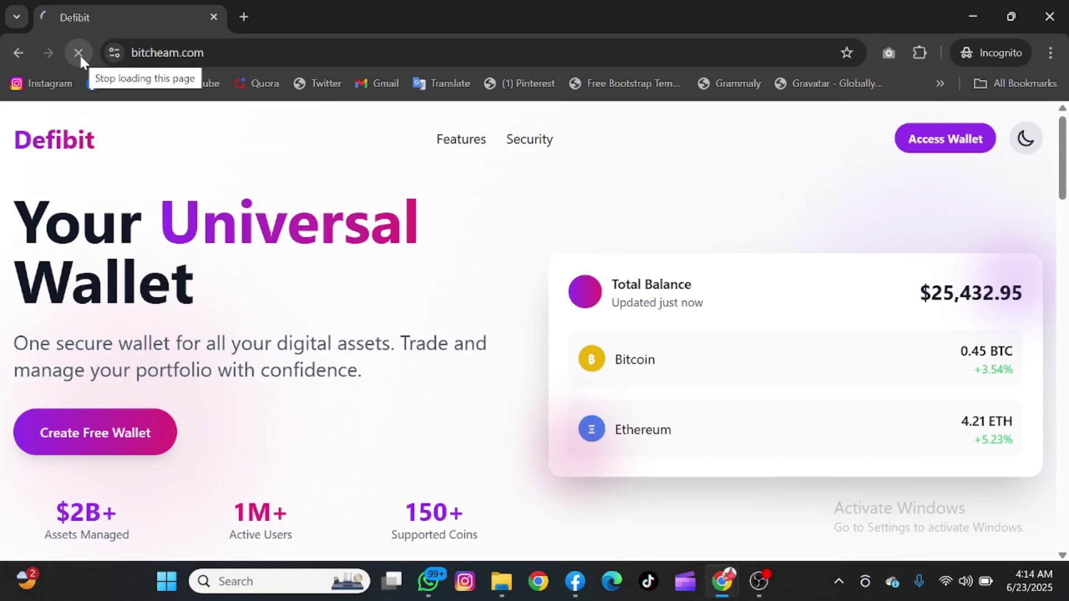
Step: Browse bitcheam_v3's users table in phpMyAdmin, scrolling across its 3 account rows
click(974, 16)
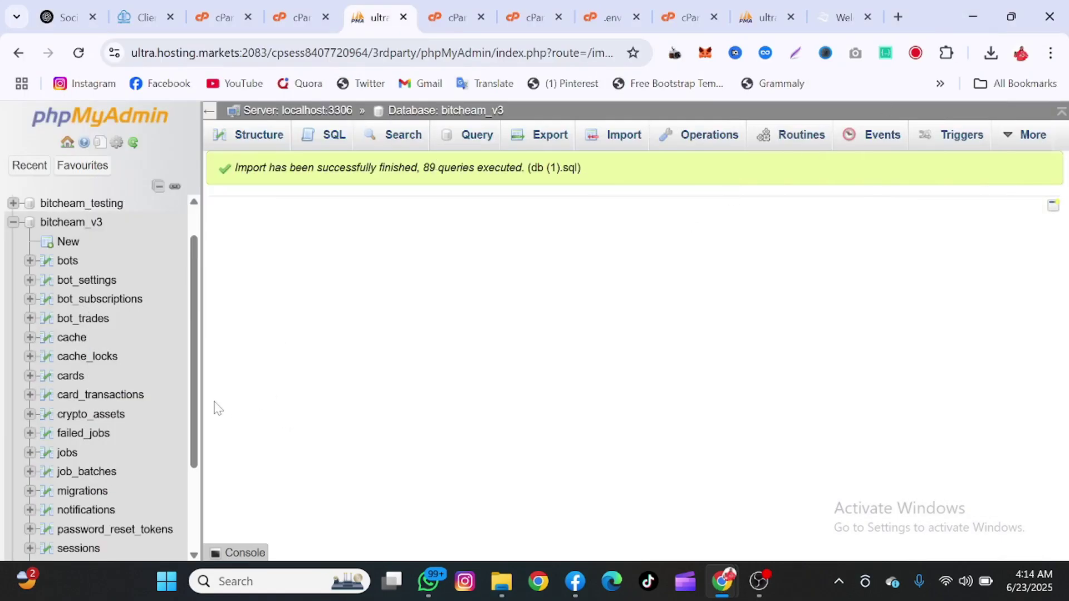
scroll(92, 442, down, 3)
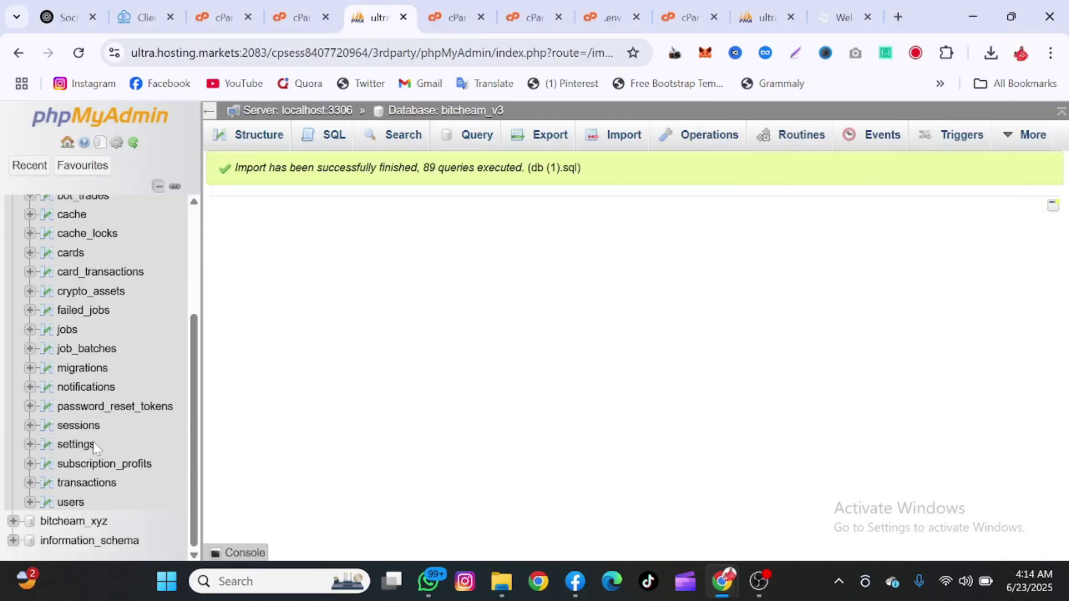
click(71, 503)
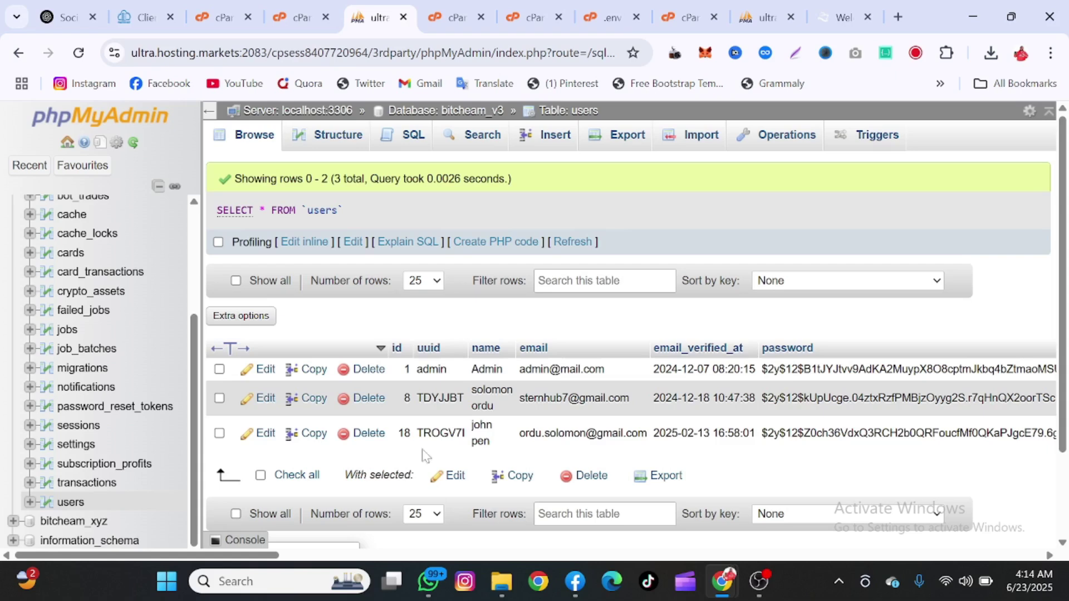
scroll(389, 444, right, 4)
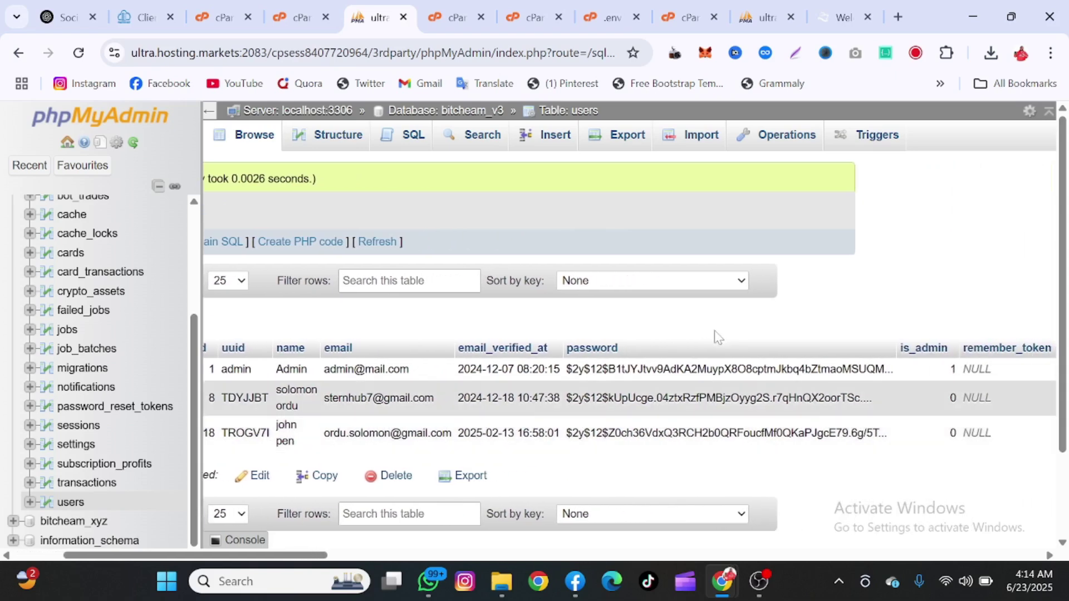
scroll(510, 415, left, 4)
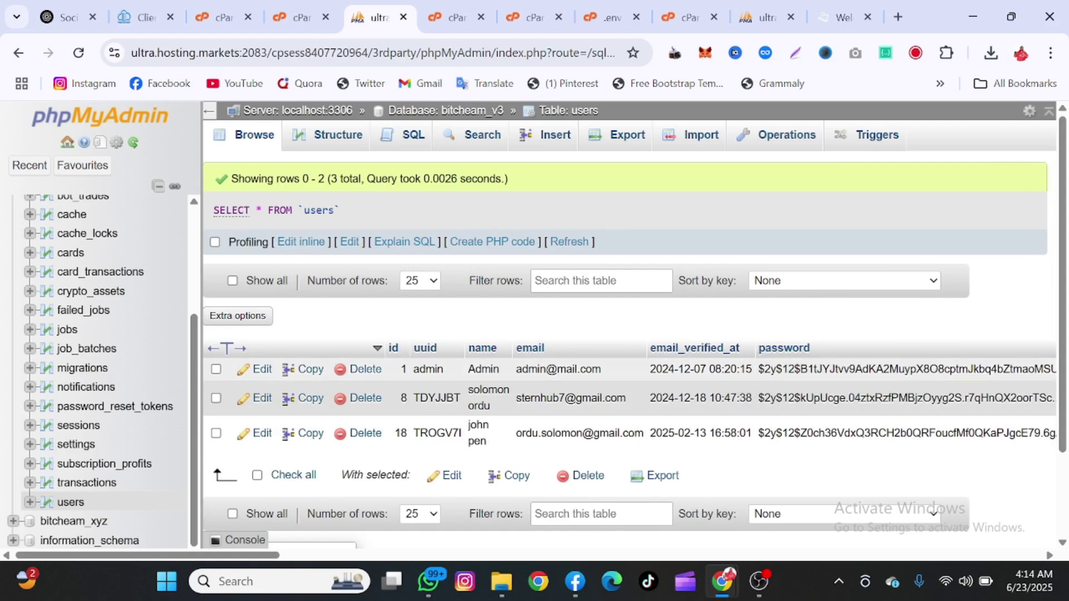
scroll(613, 390, right, 7)
Step: Scroll the live bitcheam.com homepage through Powerful Features and Bank-Grade Security Protocols, then back up
mouse_move(727, 571)
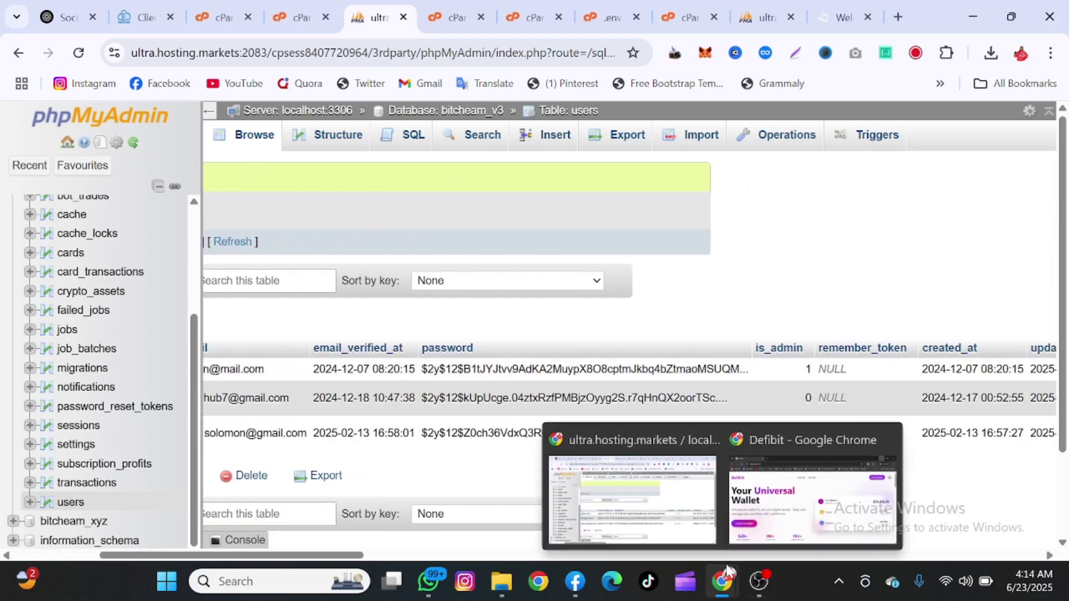
click(757, 504)
scroll(496, 445, down, 1)
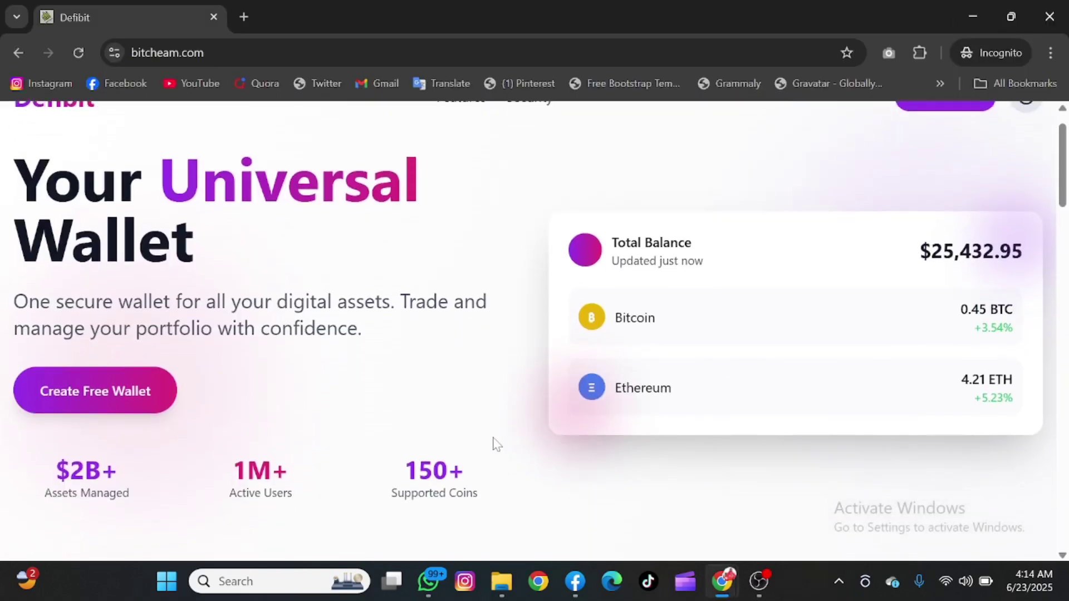
scroll(496, 444, down, 6)
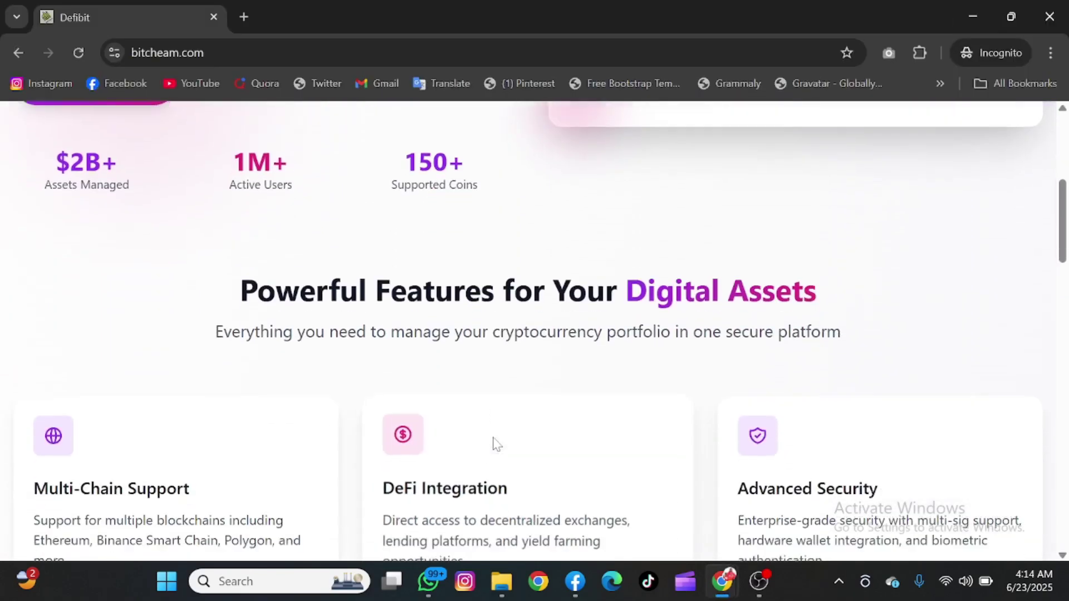
scroll(497, 444, down, 2)
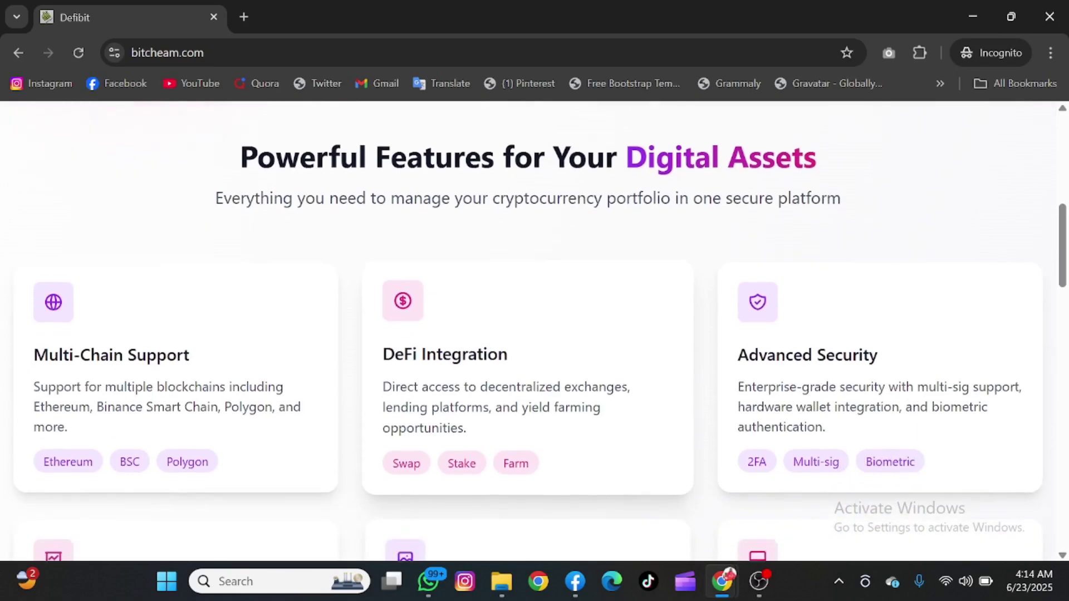
scroll(496, 443, down, 2)
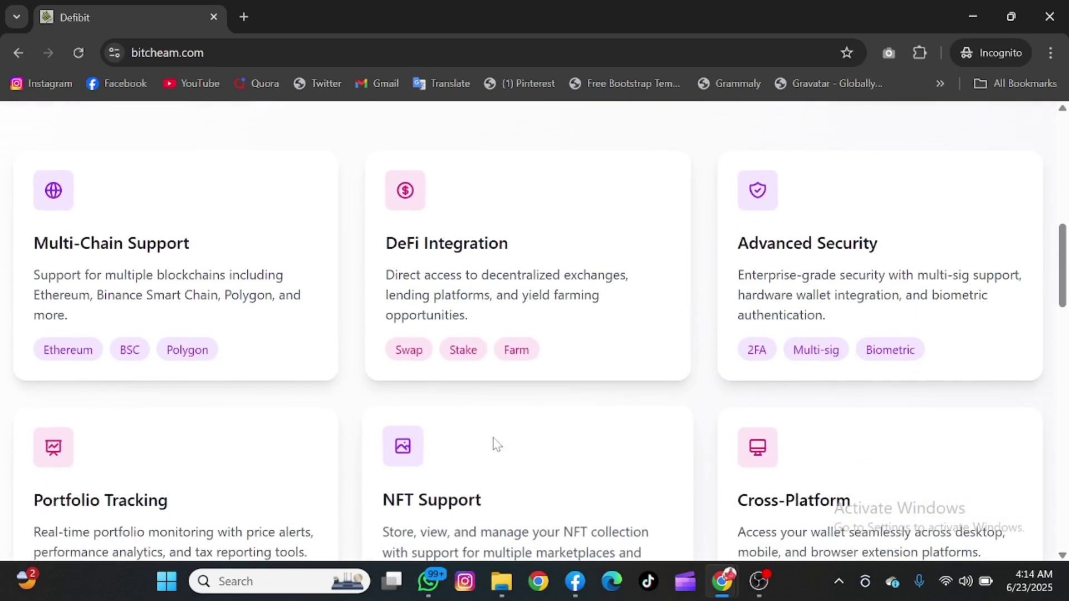
scroll(497, 444, down, 7)
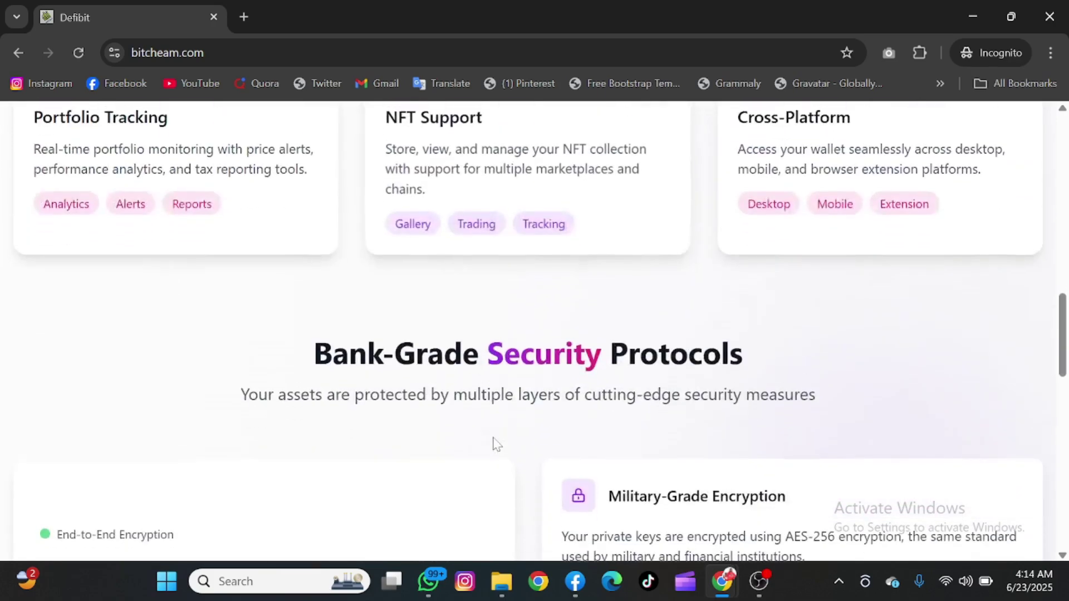
scroll(497, 444, down, 10)
scroll(497, 444, up, 8)
scroll(497, 444, up, 11)
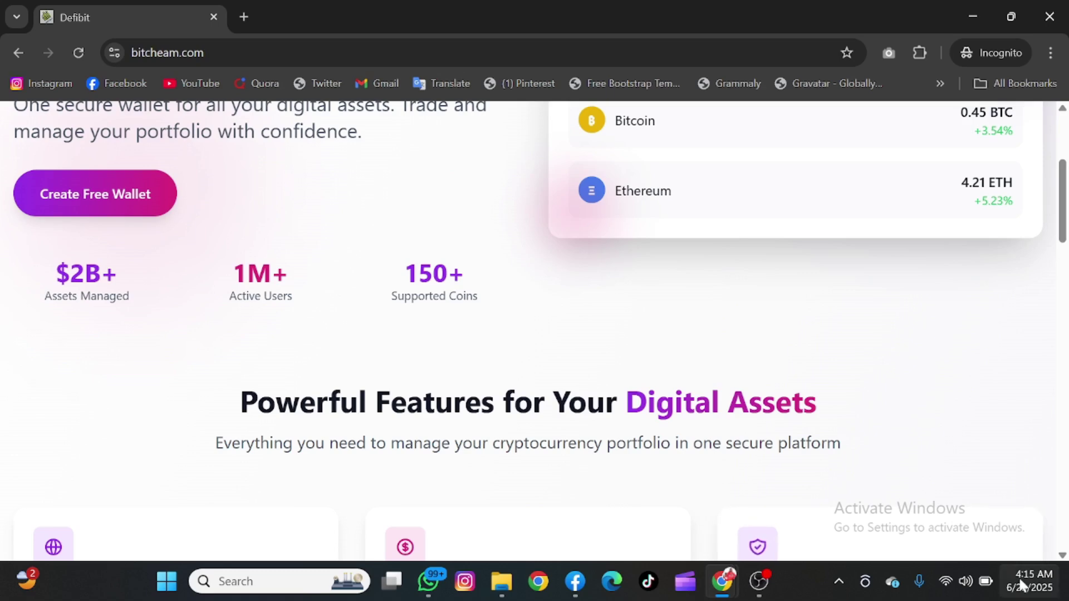
scroll(953, 444, up, 4)
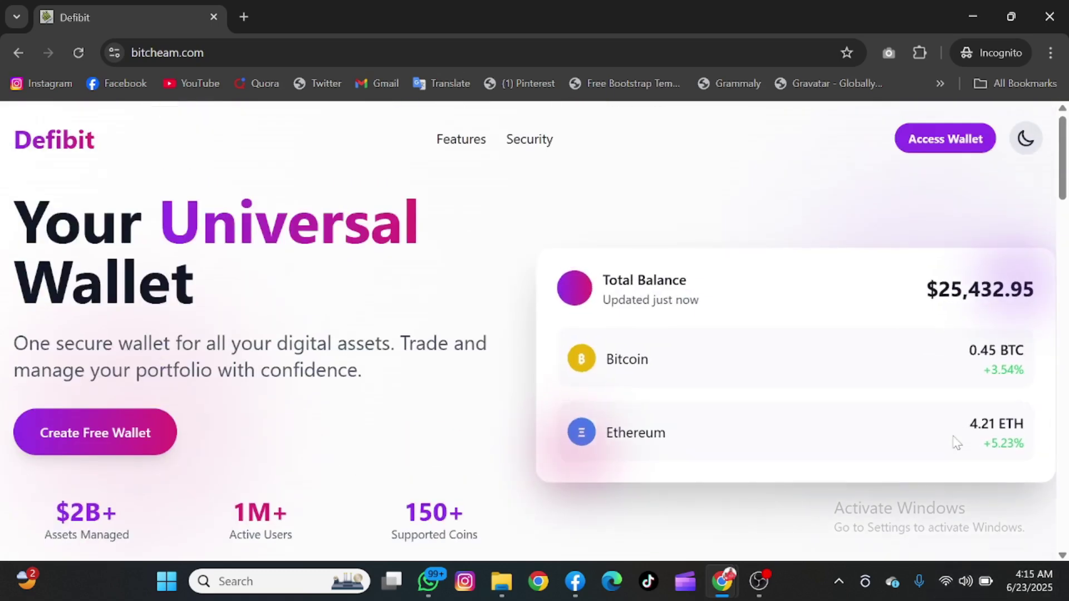